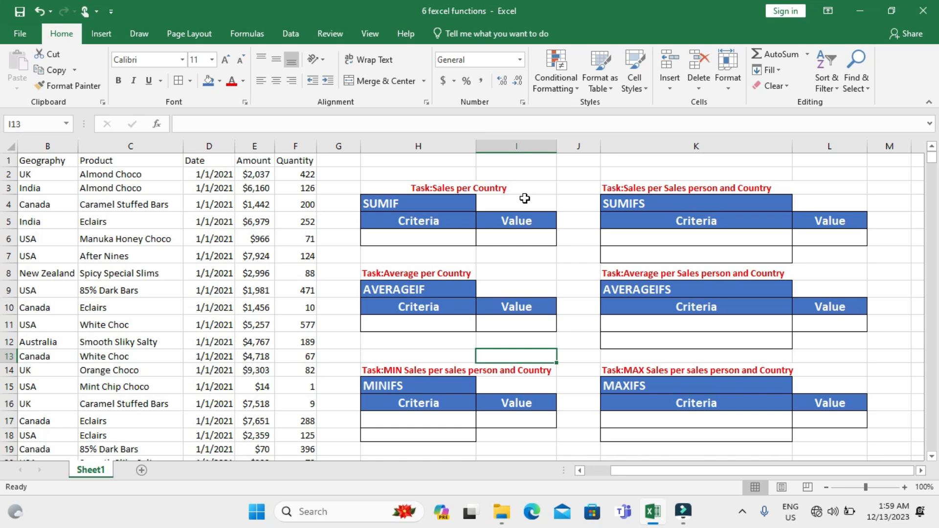
Start a SUMIF formula in I6 with the Geography data B2:B9450 as the range
scroll(169, 250, left, 2)
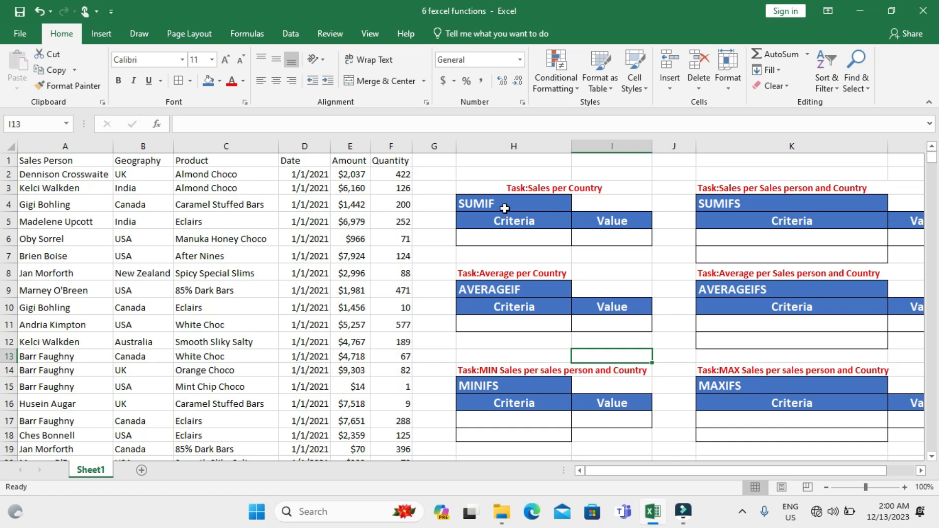
click(493, 238)
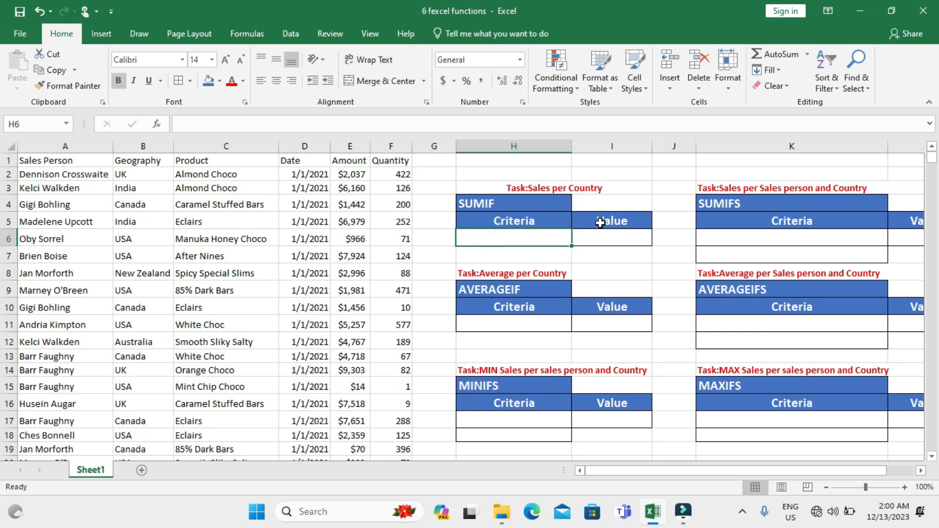
click(598, 237)
text(=)
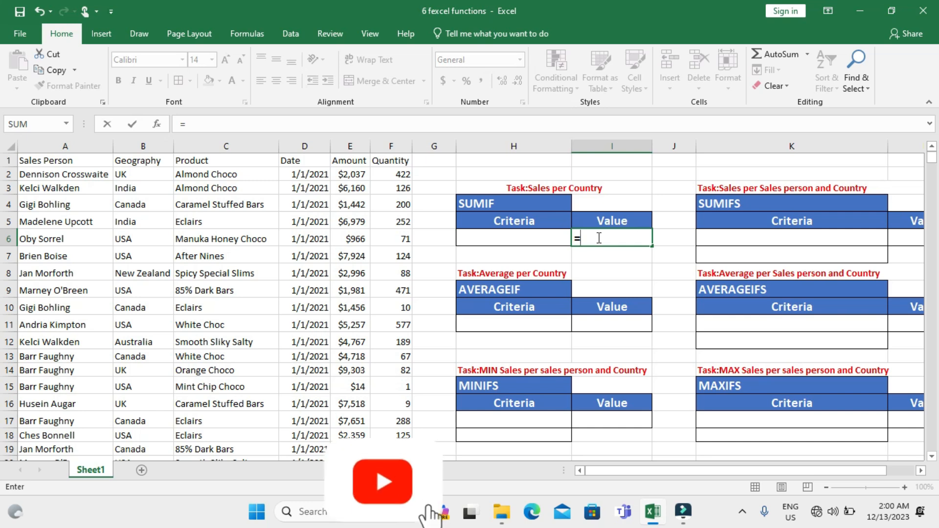
text(SUMIF)
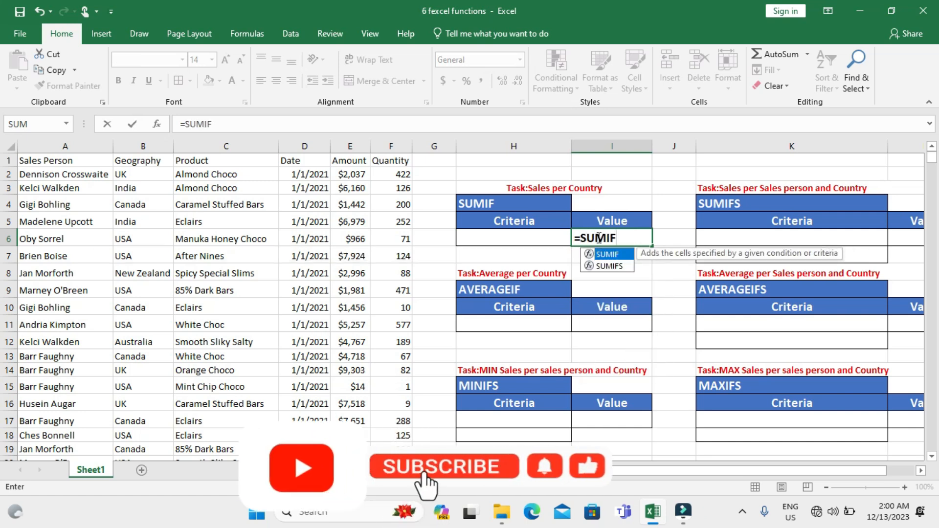
text(()
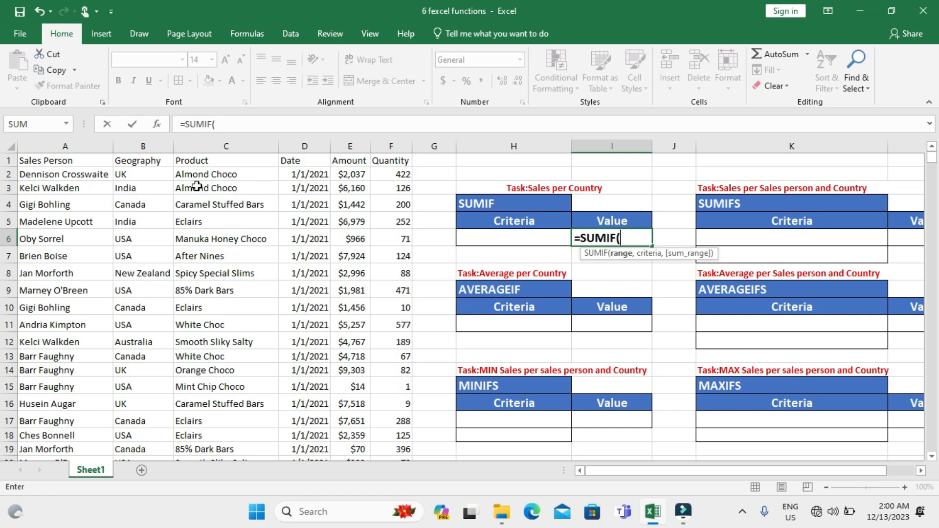
click(143, 174)
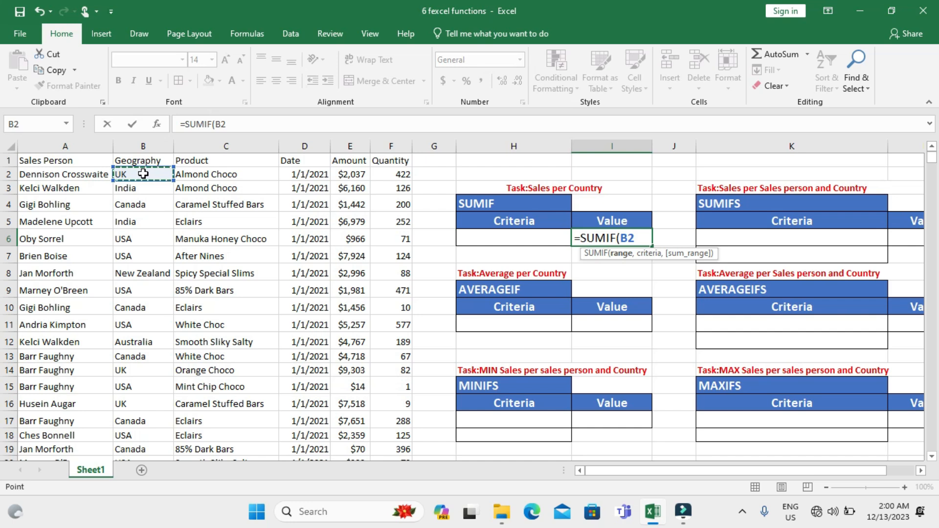
key(ctrl+shift+Down)
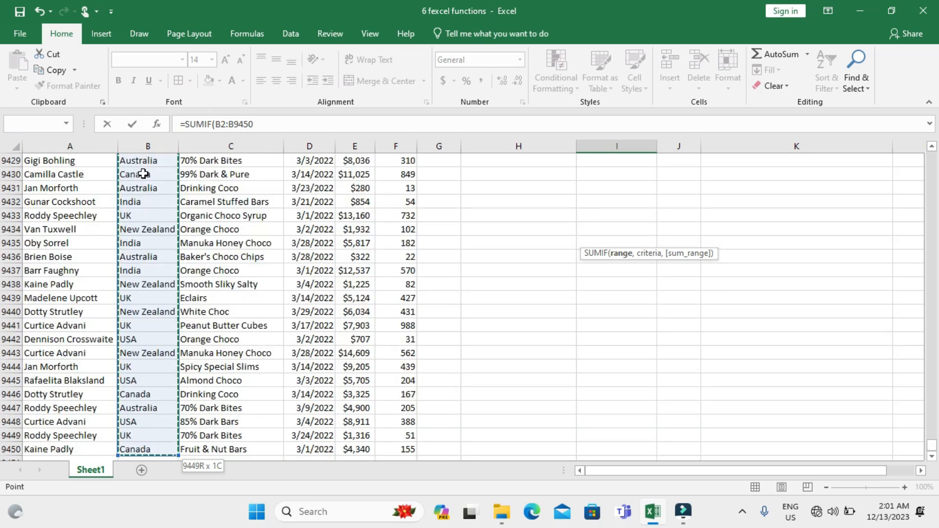
text(,)
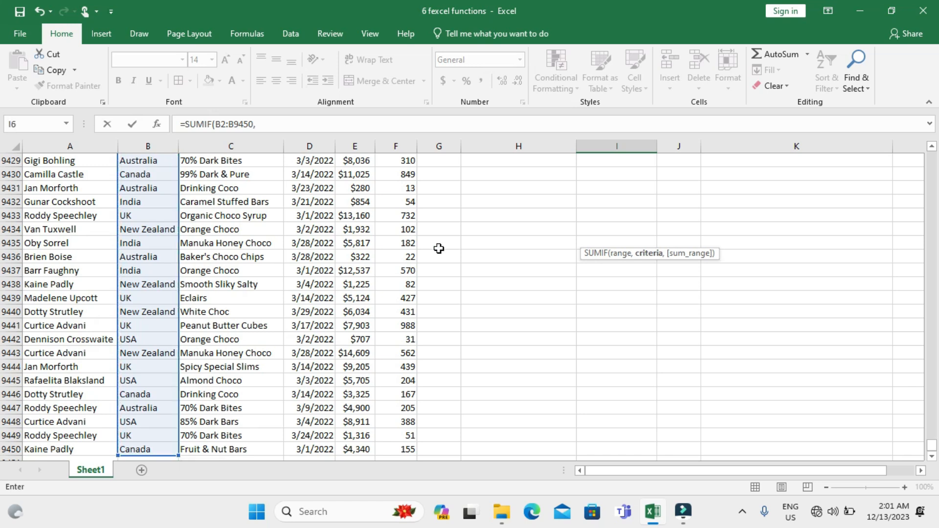
Complete the SUMIF formula in I6 with H6 as the criteria and the amounts E2:E9450 as the sum range
scroll(439, 249, up, 10)
drag(933, 451, 936, 153)
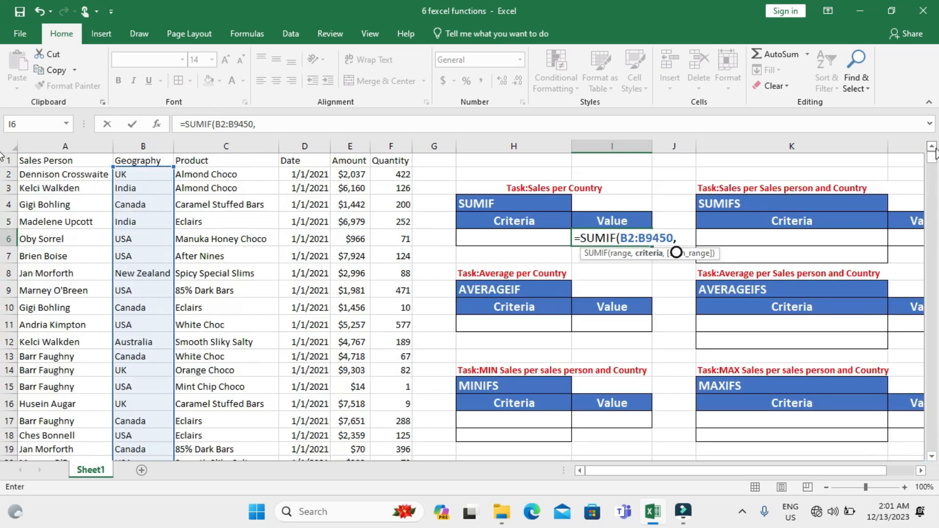
click(501, 237)
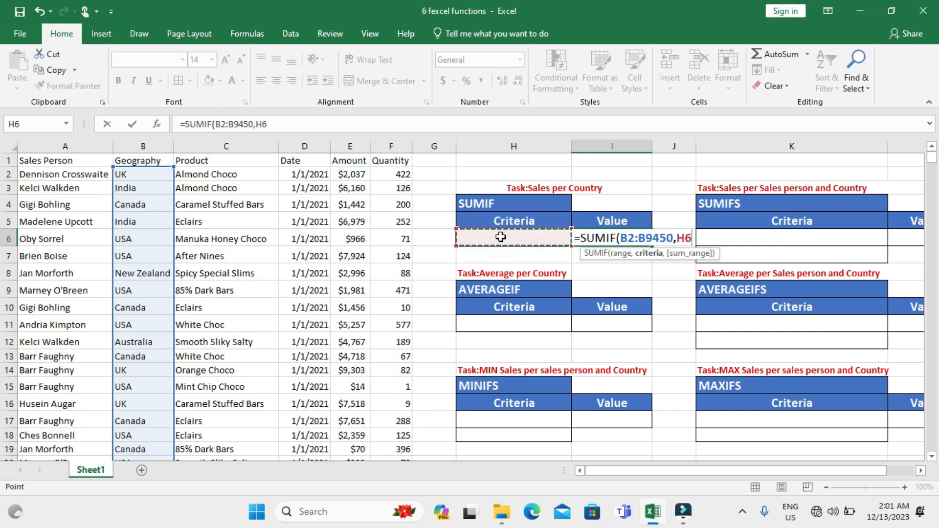
text(,)
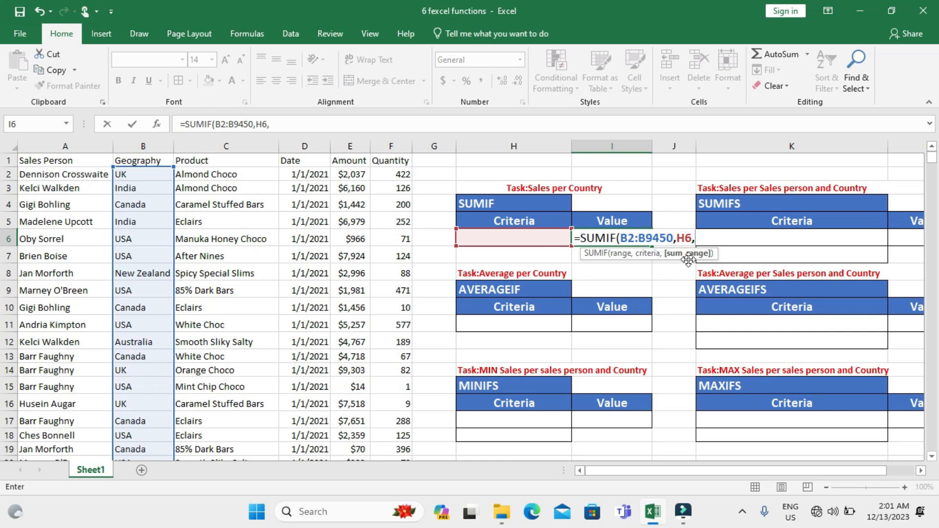
click(353, 175)
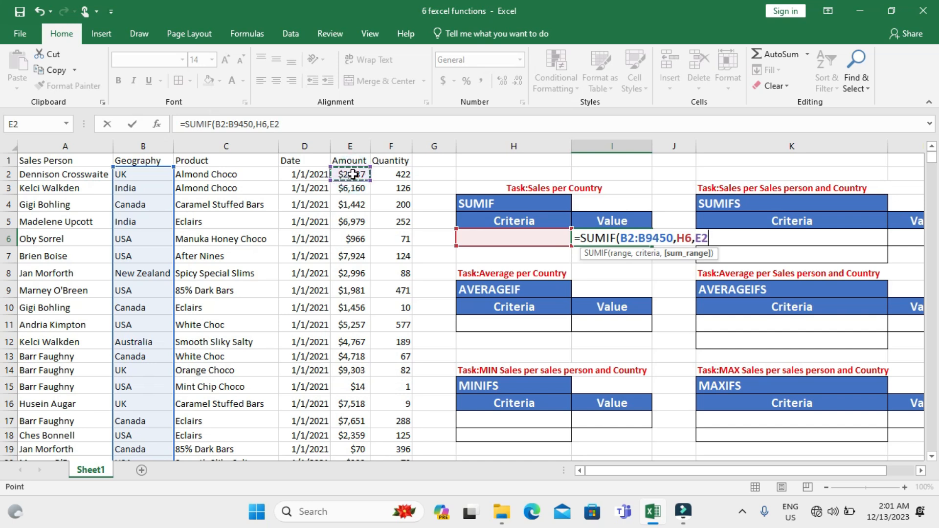
key(ctrl+shift+Down)
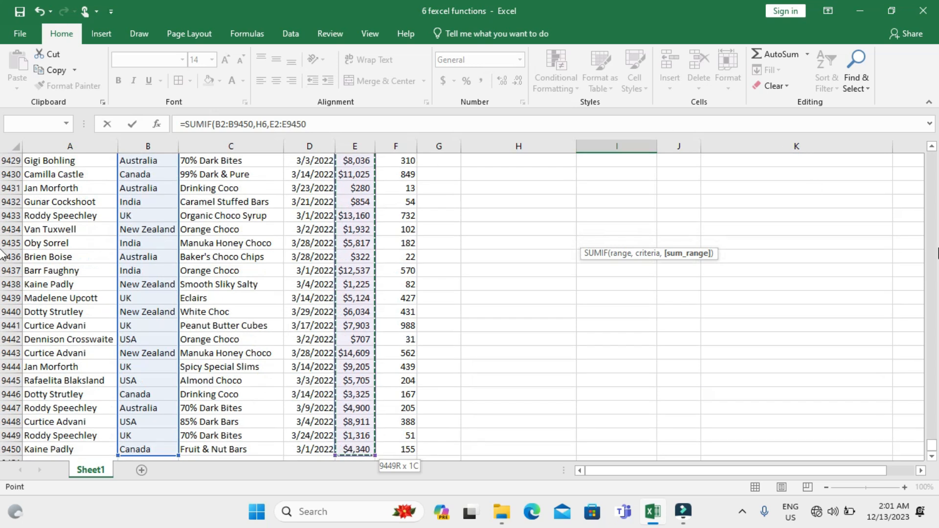
drag(933, 443, 347, 238)
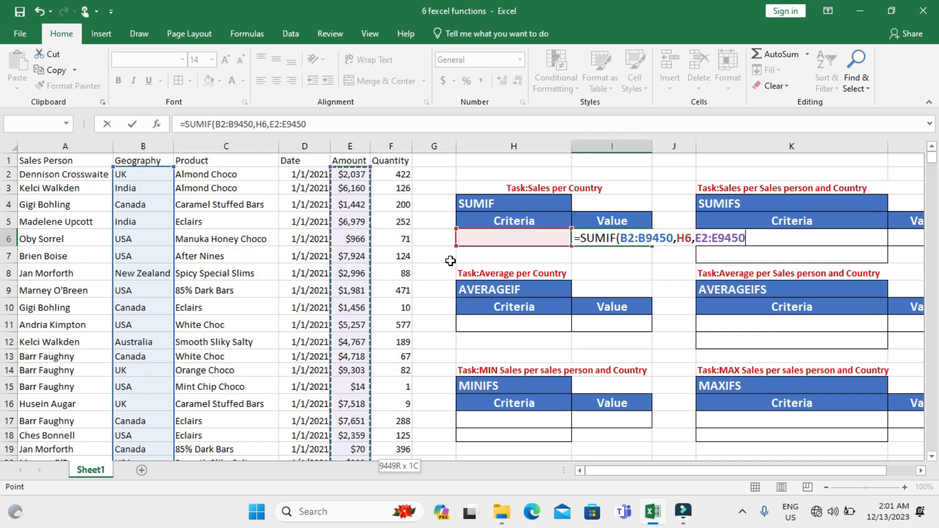
text())
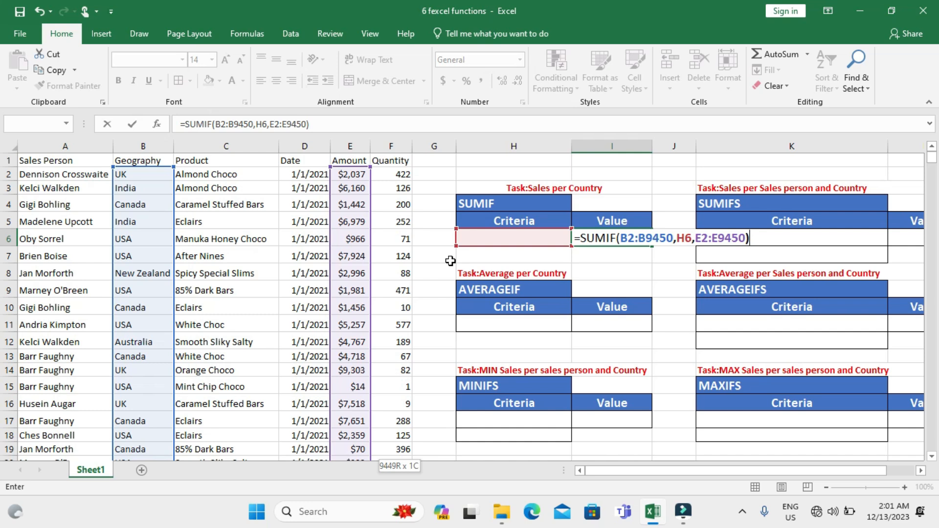
key(Return)
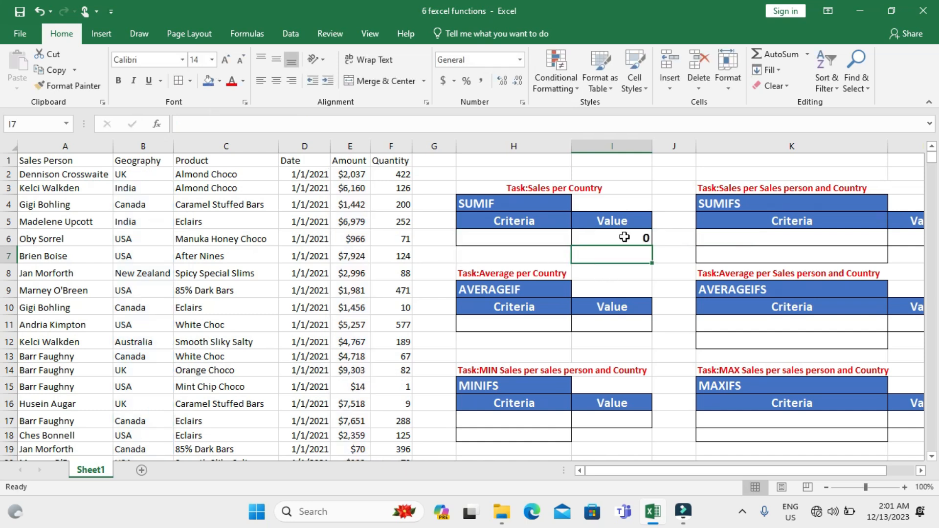
Enter UK as the country criteria in H6 of the SUMIF table
click(623, 238)
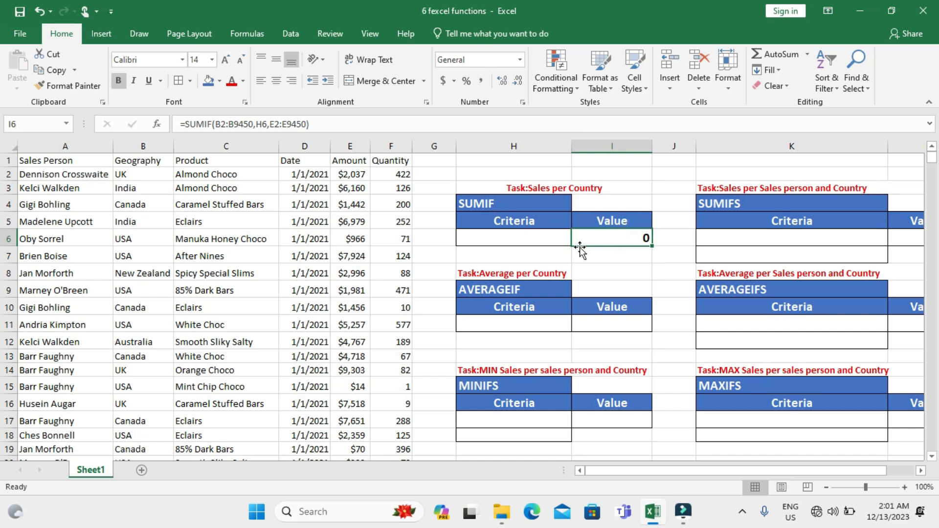
click(523, 237)
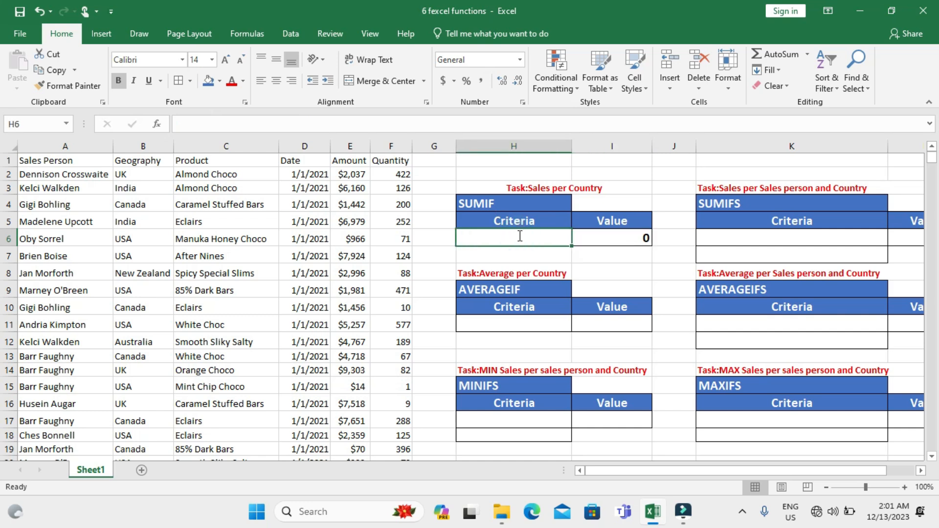
text(UK)
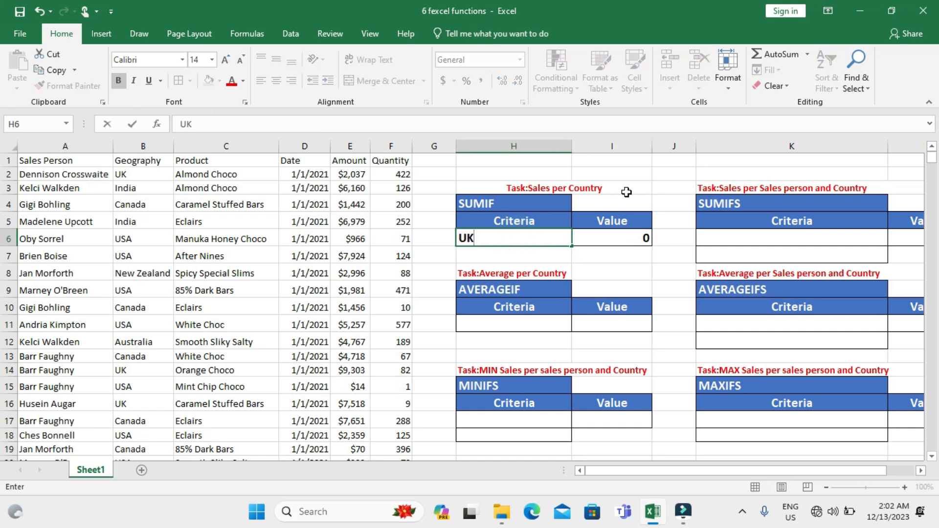
click(626, 192)
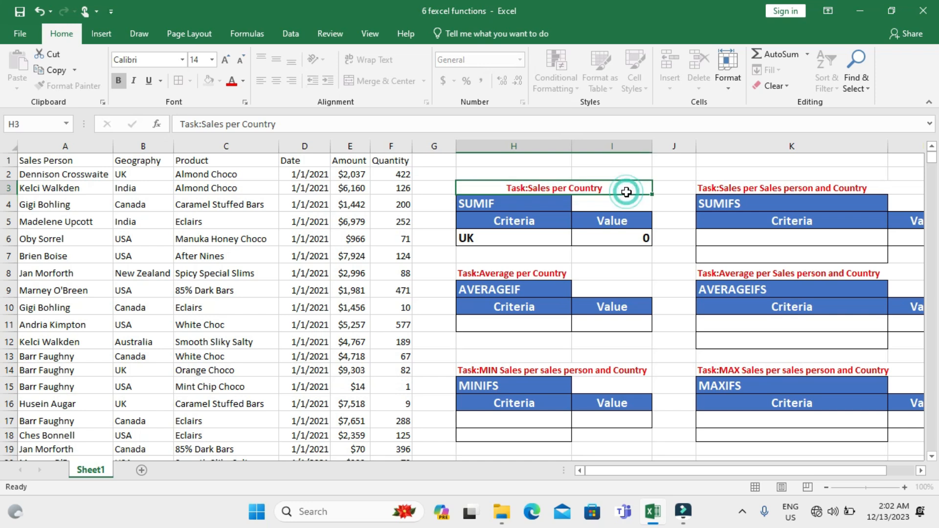
Apply the comma number style to the SUMIF value in I6 and widen column I
click(619, 239)
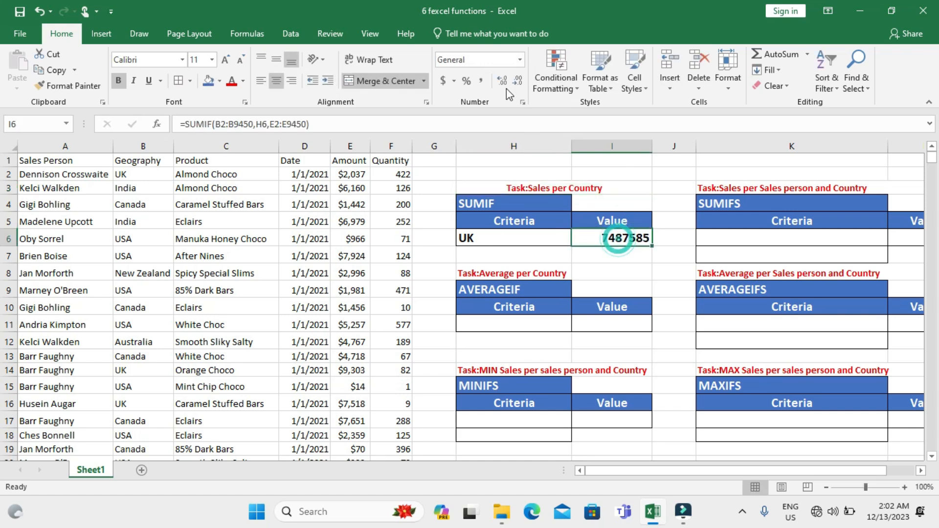
click(482, 80)
drag(651, 146, 674, 146)
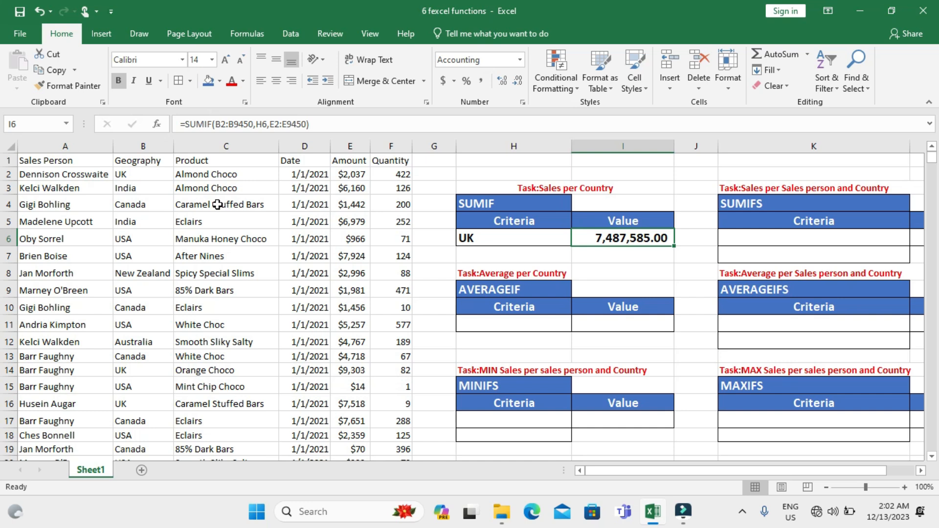
Set the SUMIF country criteria in H6 to USA
click(478, 237)
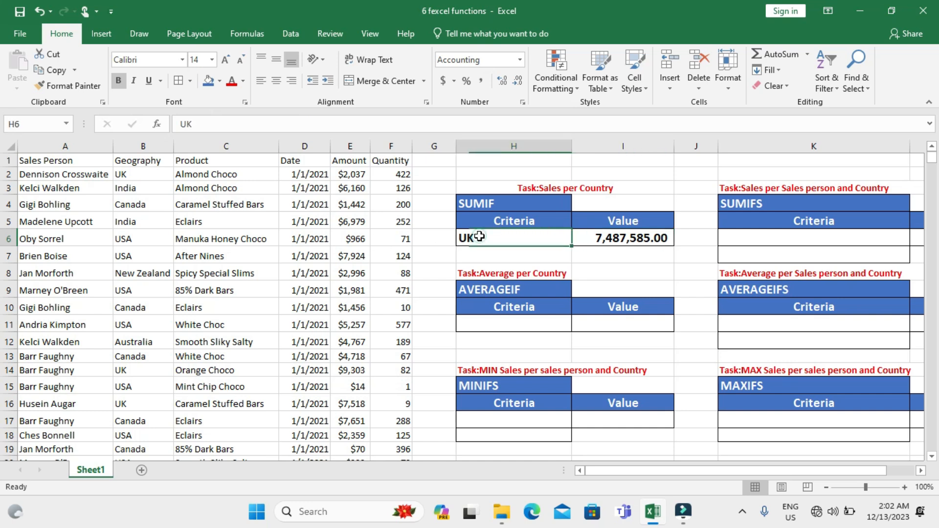
text(USA)
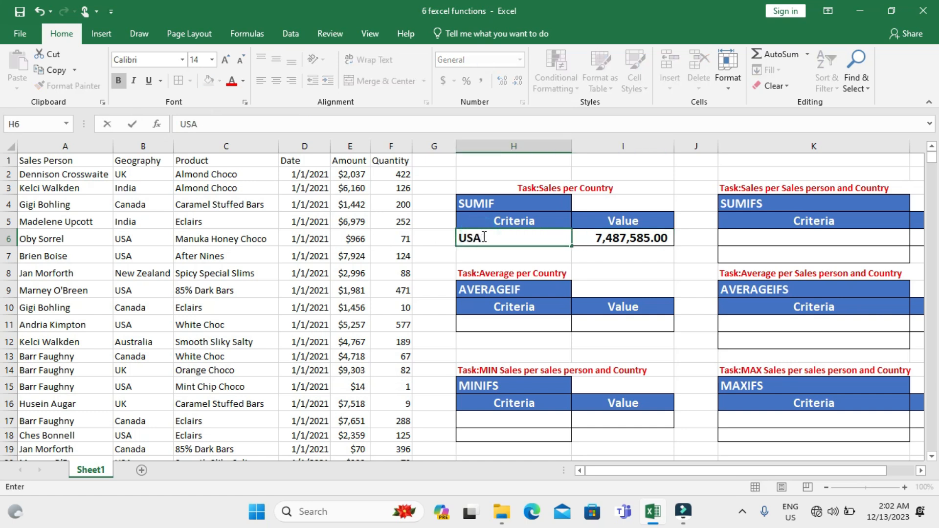
click(656, 188)
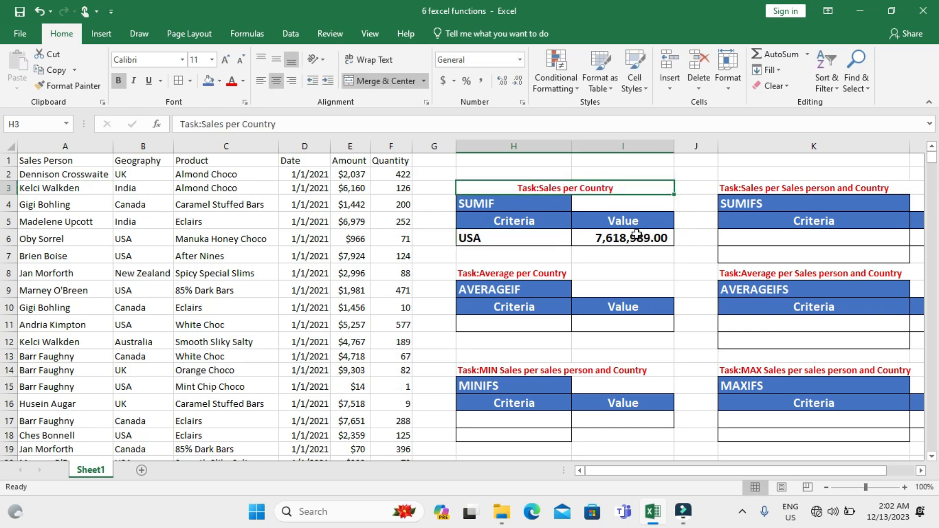
Add list data validation to the criteria cell H6 with the Geography data $B$2:$B$9450 as the source
click(548, 239)
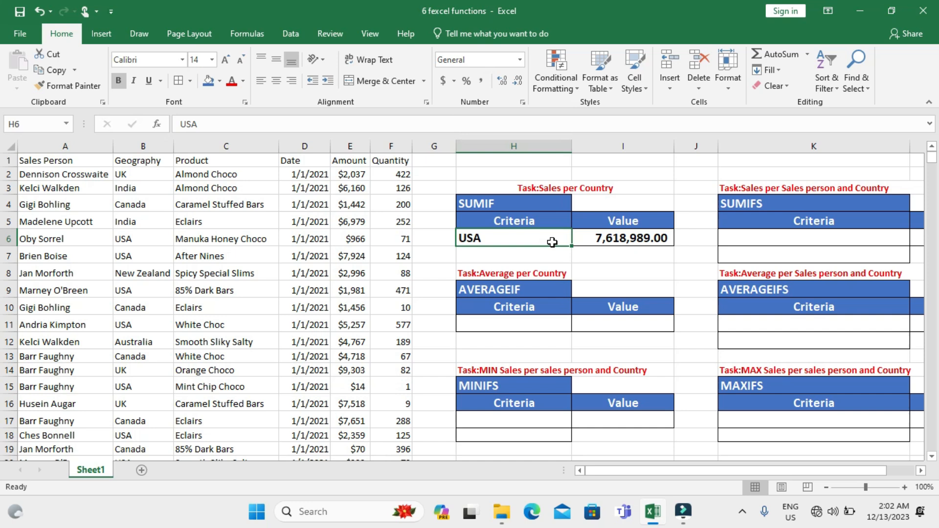
click(290, 33)
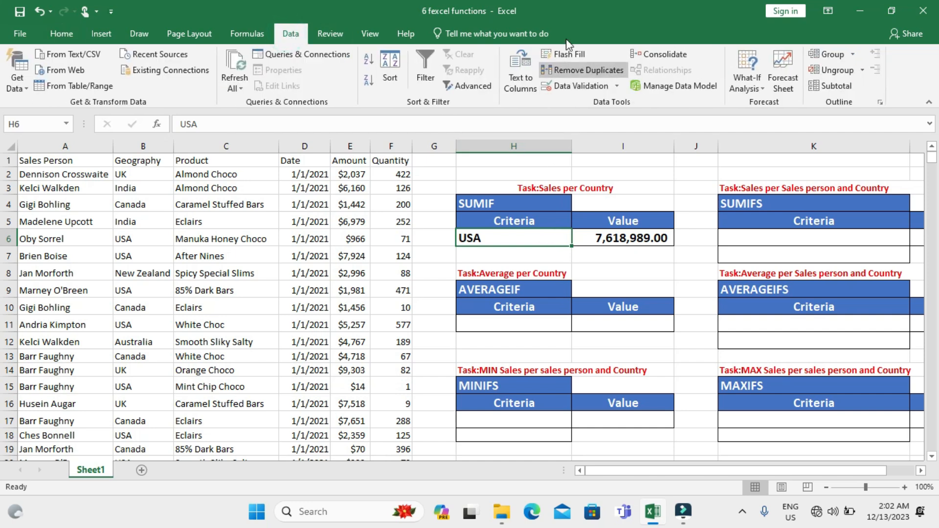
click(616, 87)
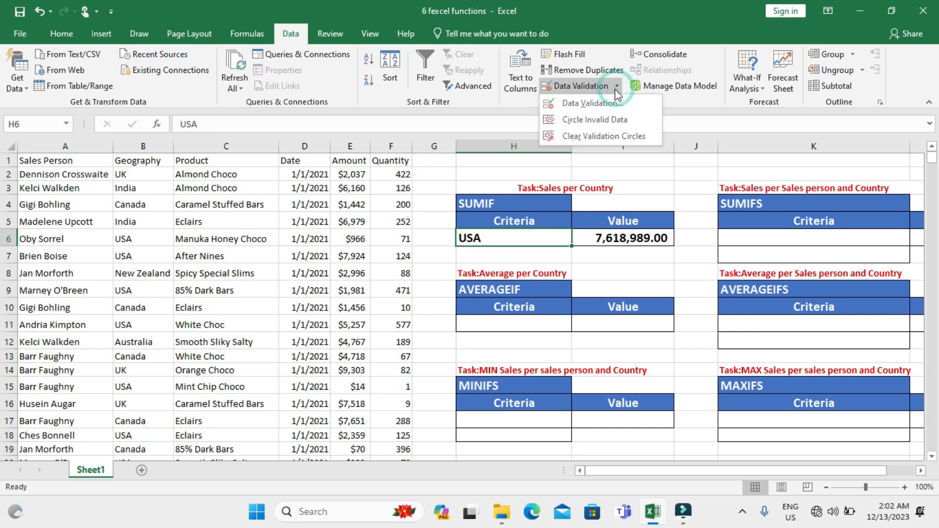
click(593, 106)
click(347, 264)
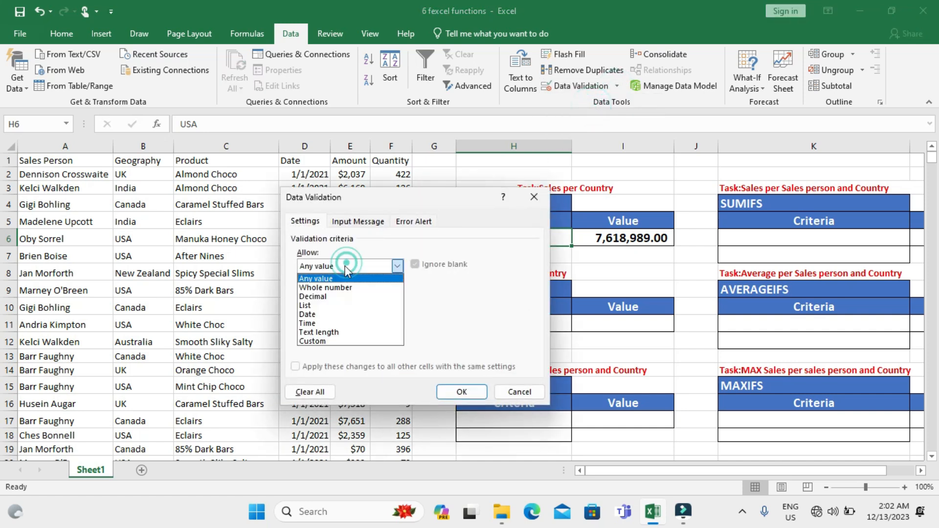
click(307, 305)
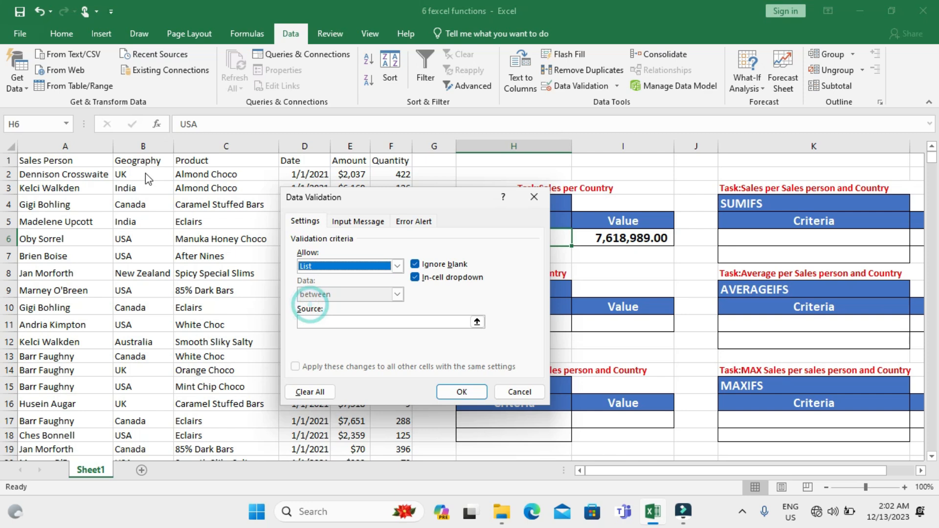
click(321, 323)
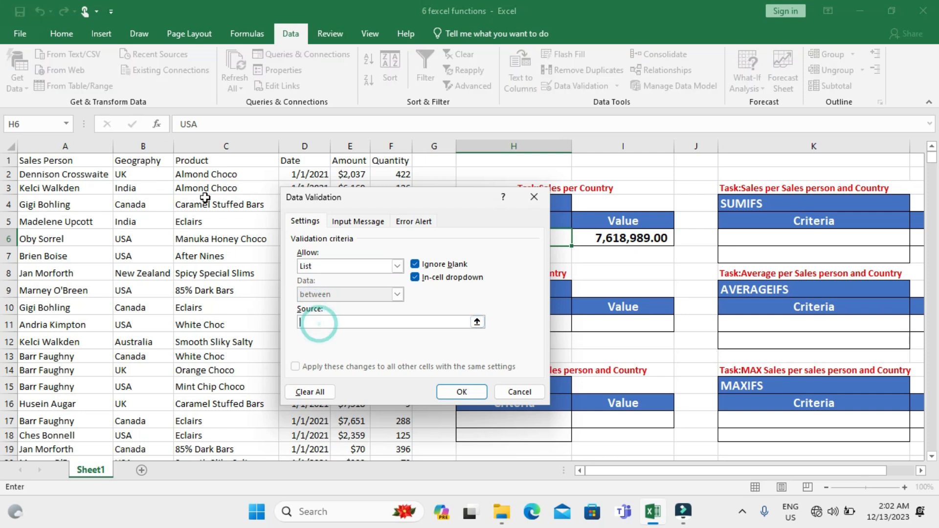
click(142, 175)
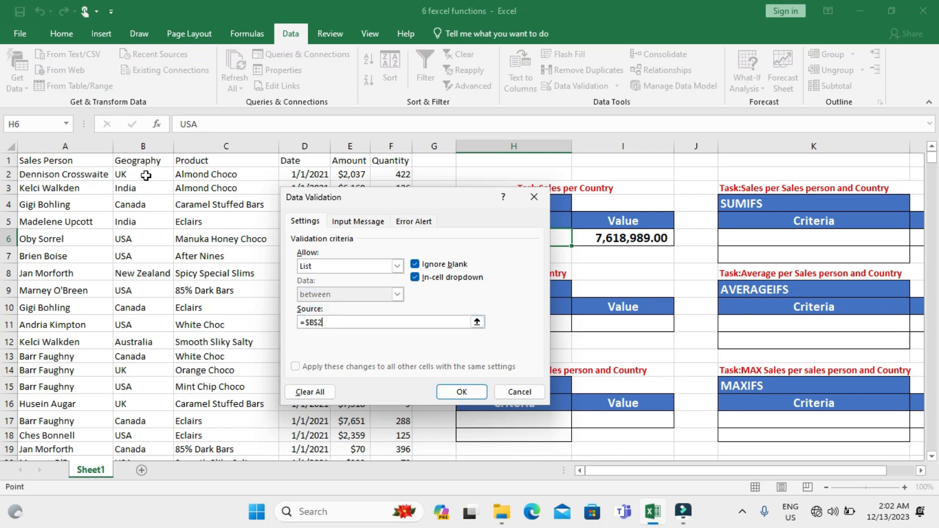
key(ctrl+shift+Down)
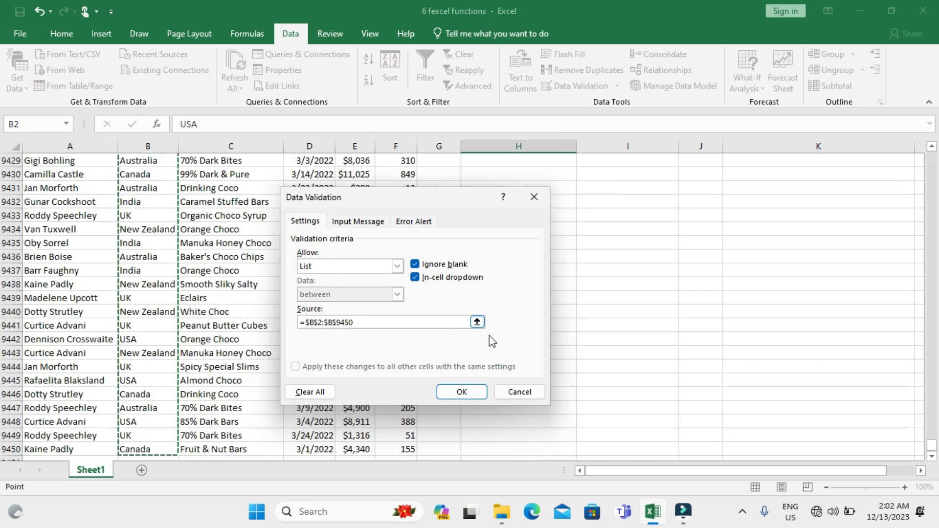
click(462, 392)
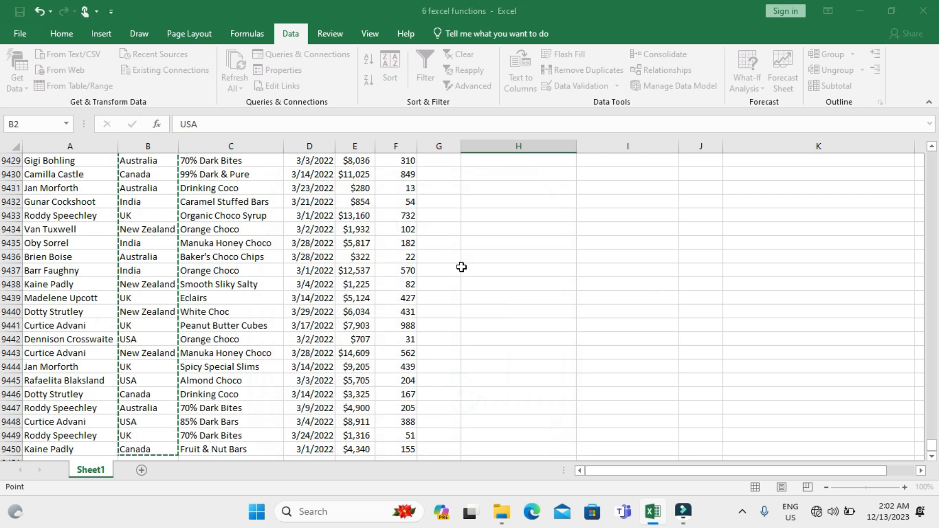
scroll(462, 267, up, 15)
scroll(462, 267, up, 20)
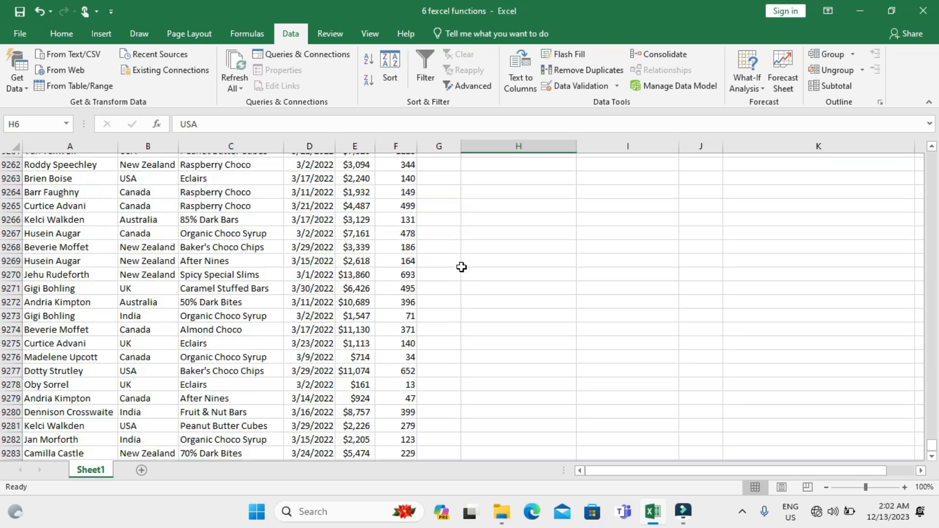
Choose New Zealand from the country drop-down in the SUMIF criteria cell H6
drag(933, 443, 938, 149)
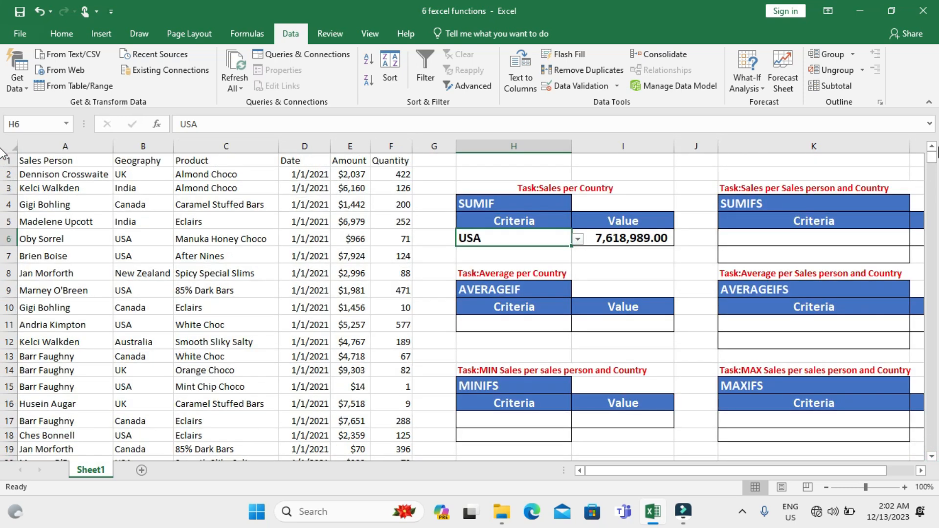
click(578, 240)
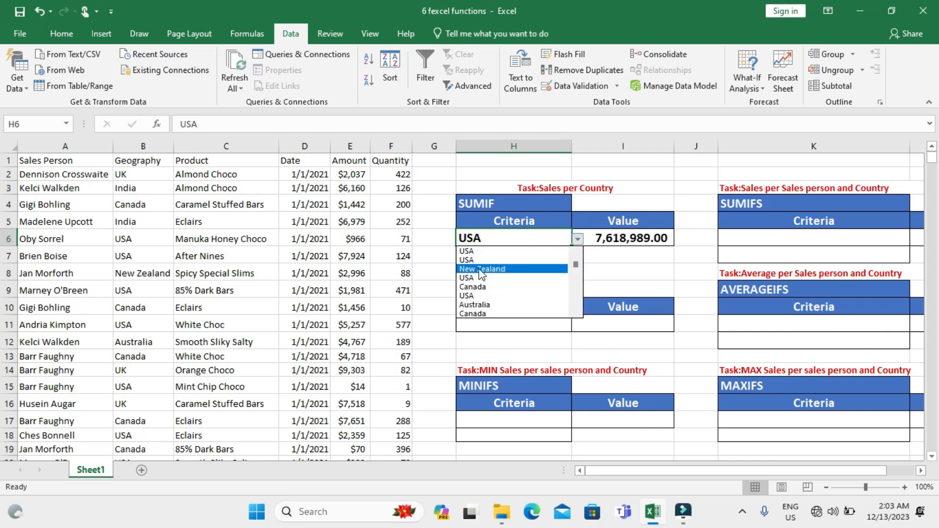
click(482, 270)
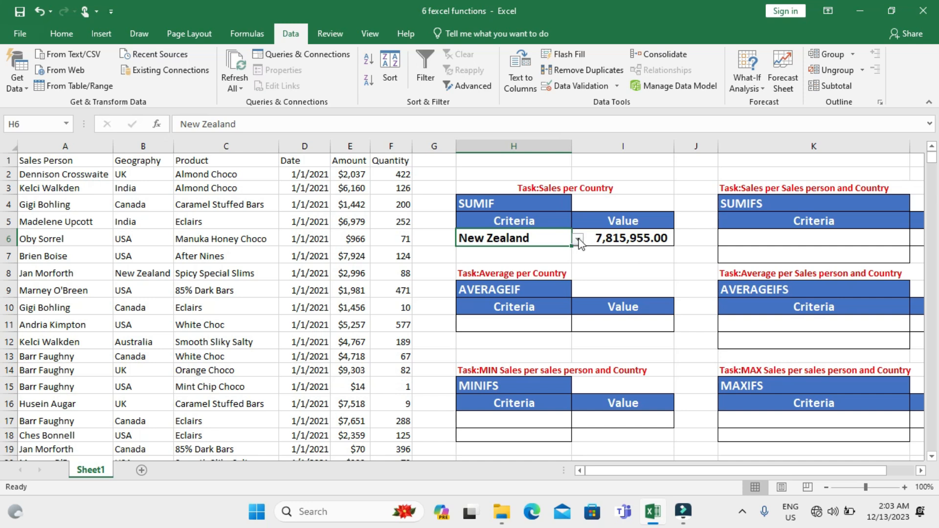
Begin a SUMIFS formula in L6 with the Amount data E2:E9450 as the sum range
scroll(751, 259, right, 2)
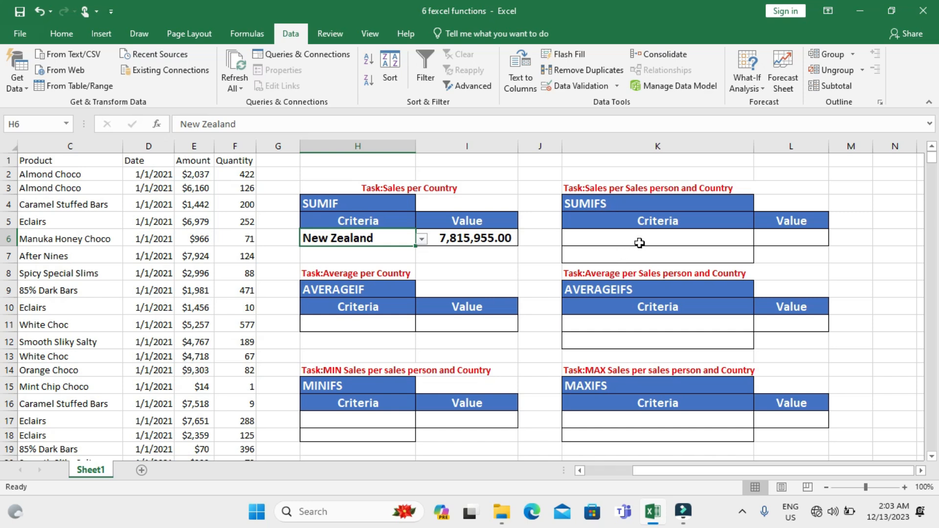
click(773, 237)
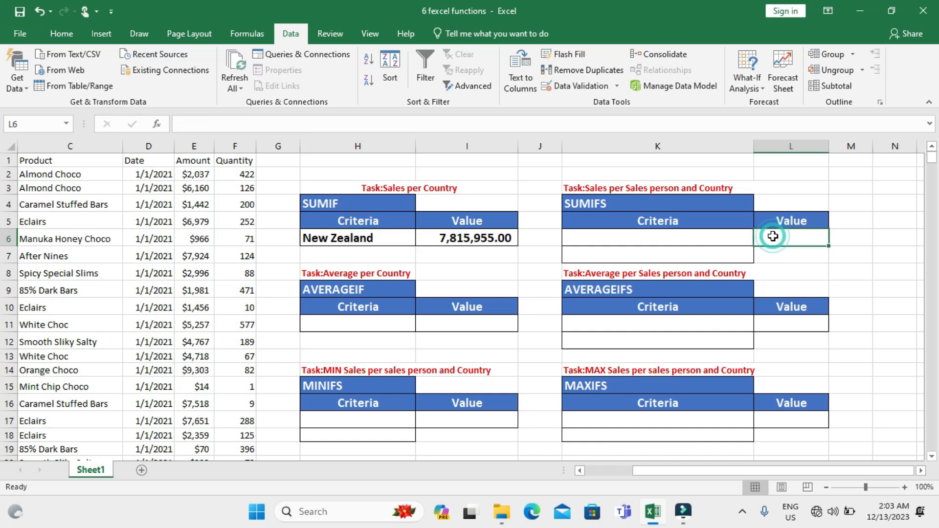
text(=)
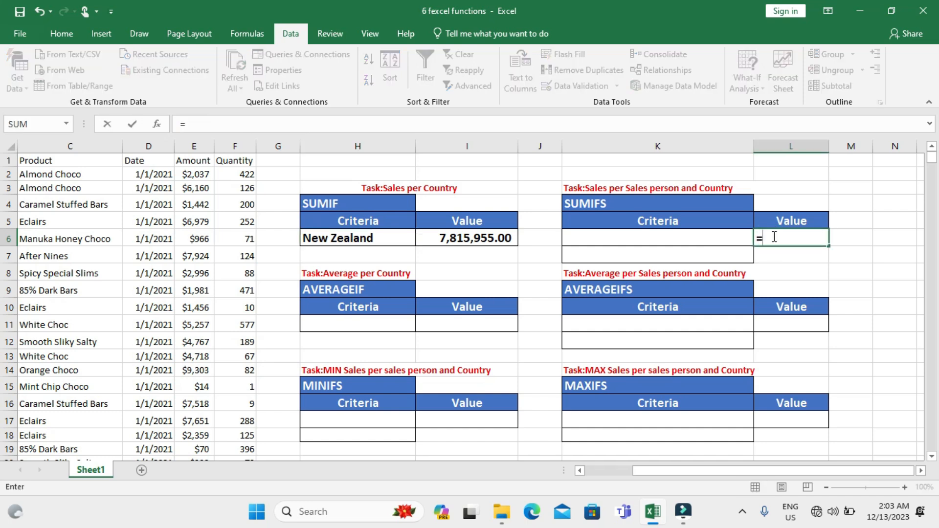
text(SUM)
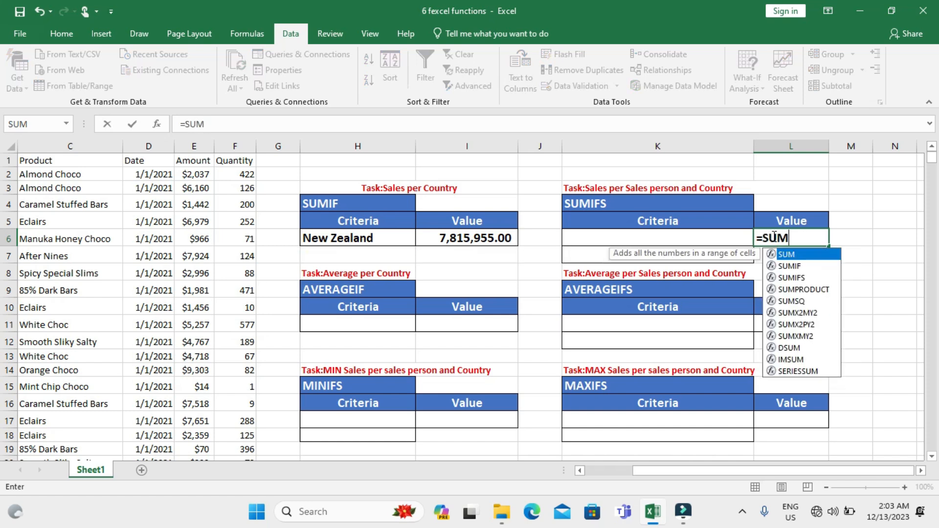
text(IFS)
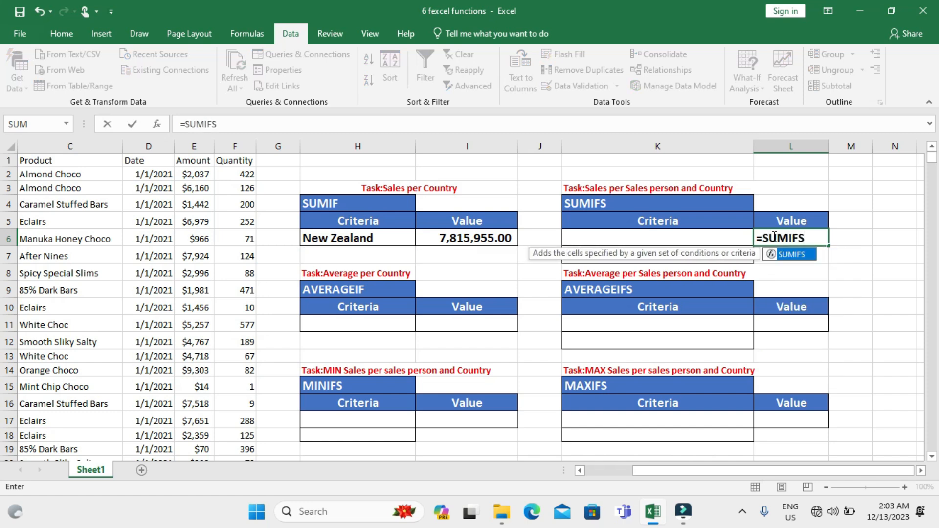
text(()
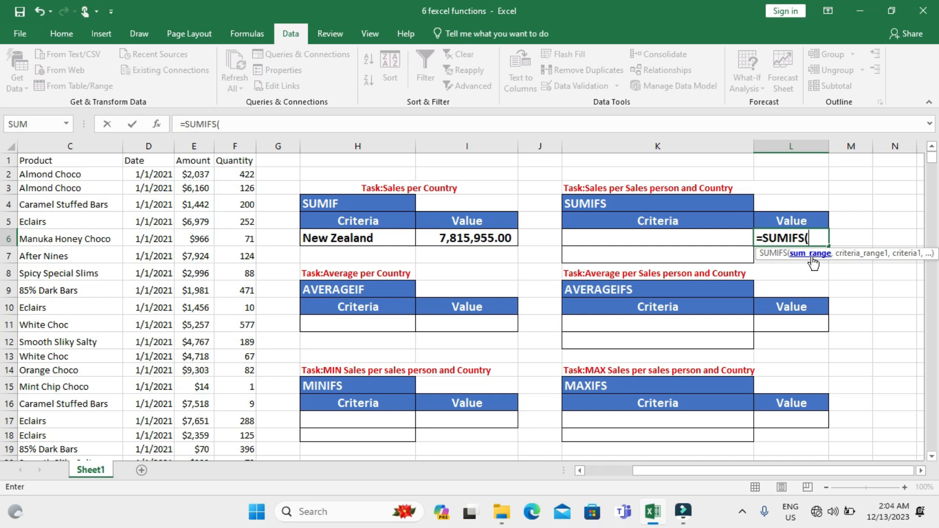
scroll(830, 267, right, 1)
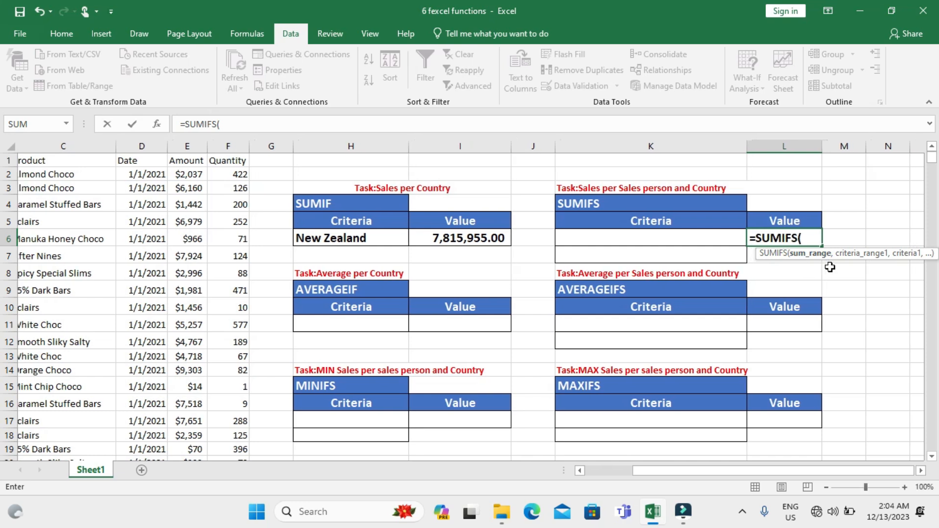
scroll(831, 267, left, 2)
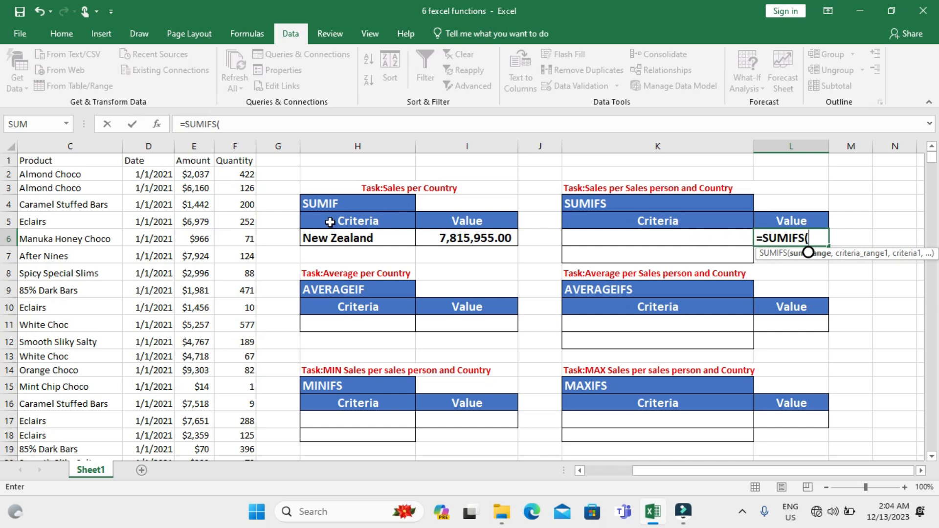
click(190, 174)
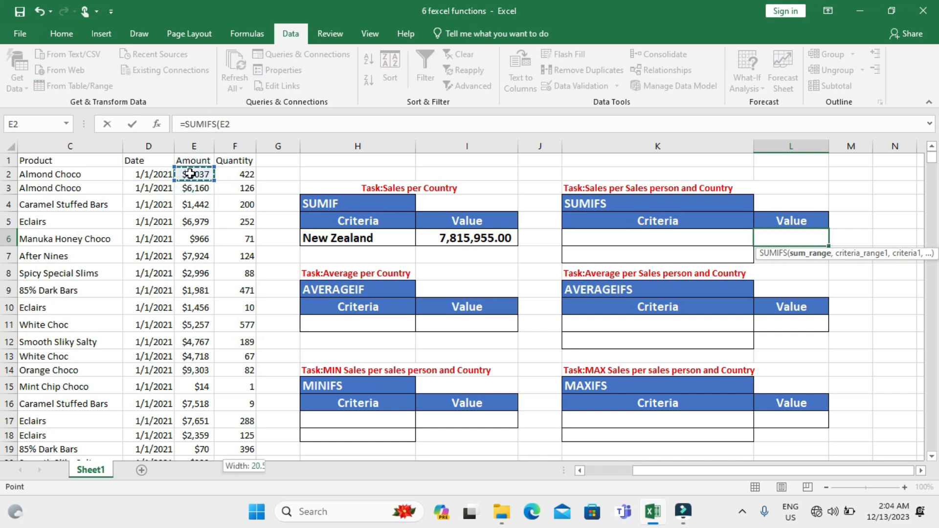
key(ctrl+shift+Down)
text(,)
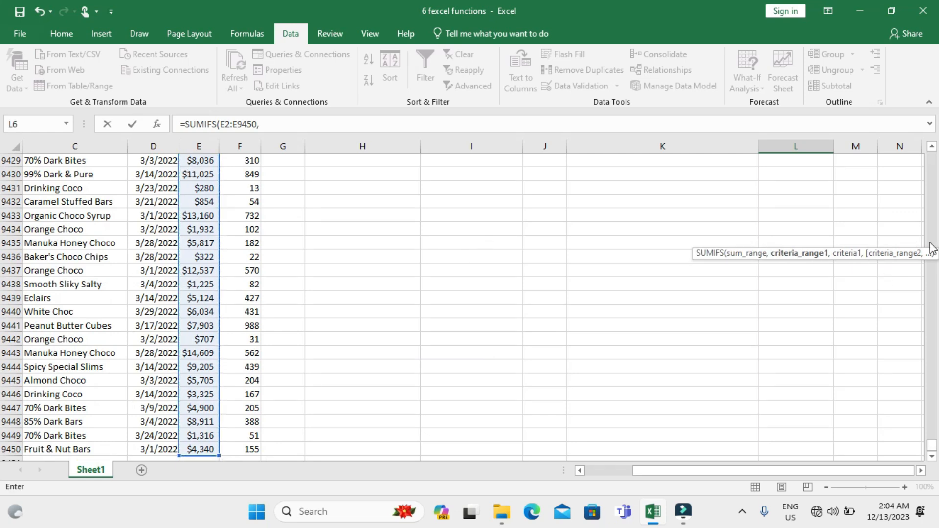
click(933, 196)
click(933, 195)
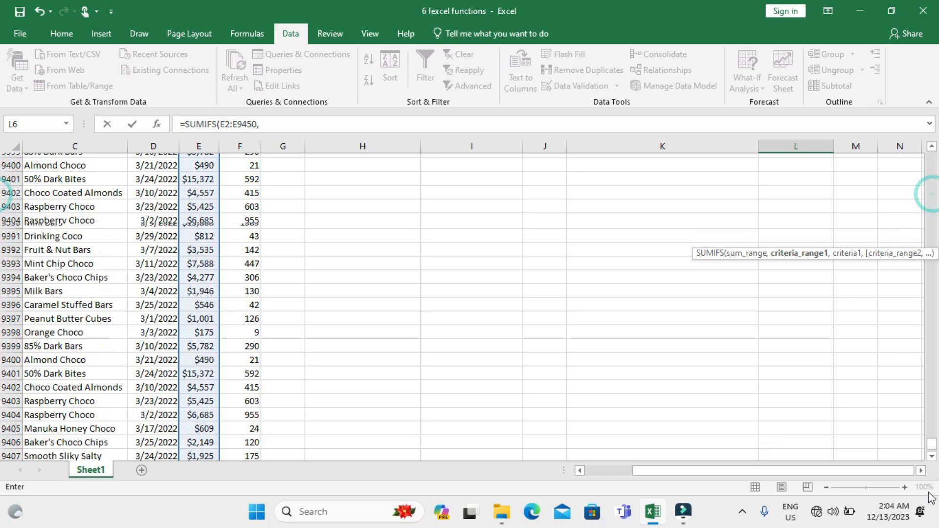
drag(933, 444, 933, 156)
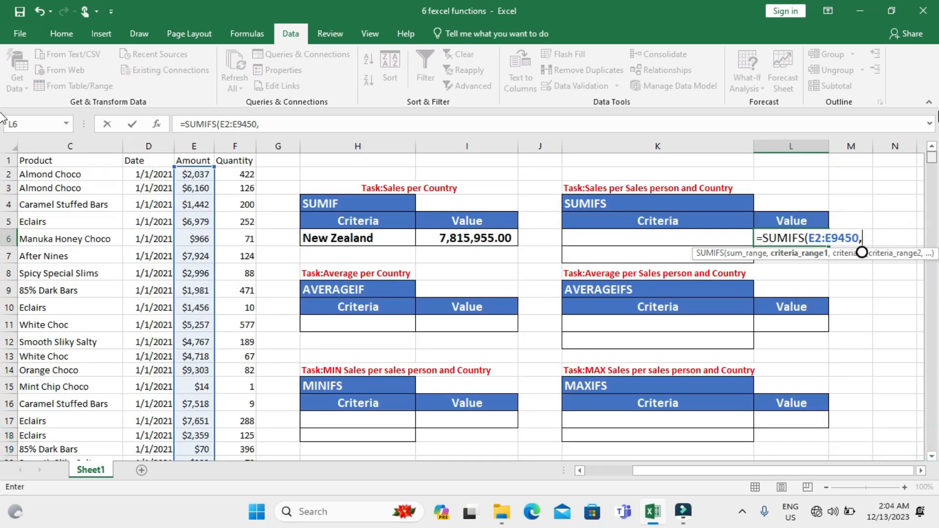
click(606, 239)
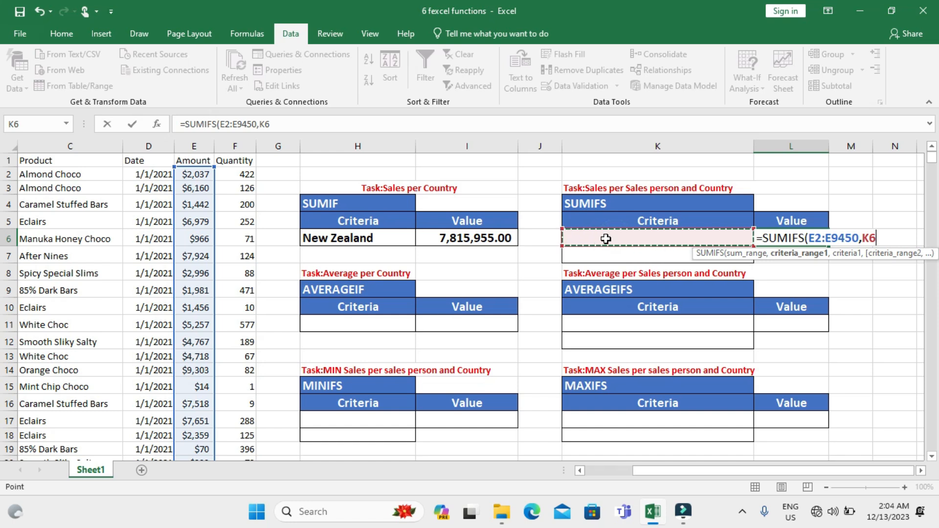
text(,K6)
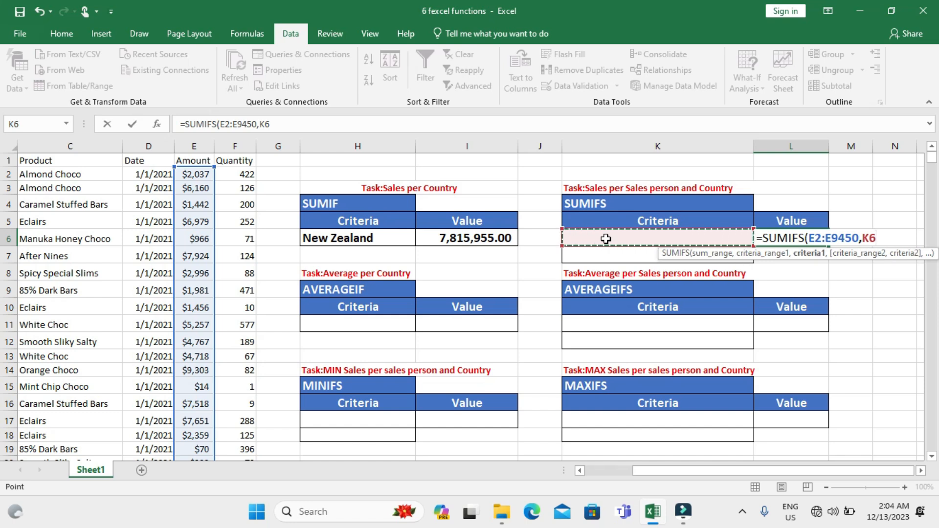
text(,)
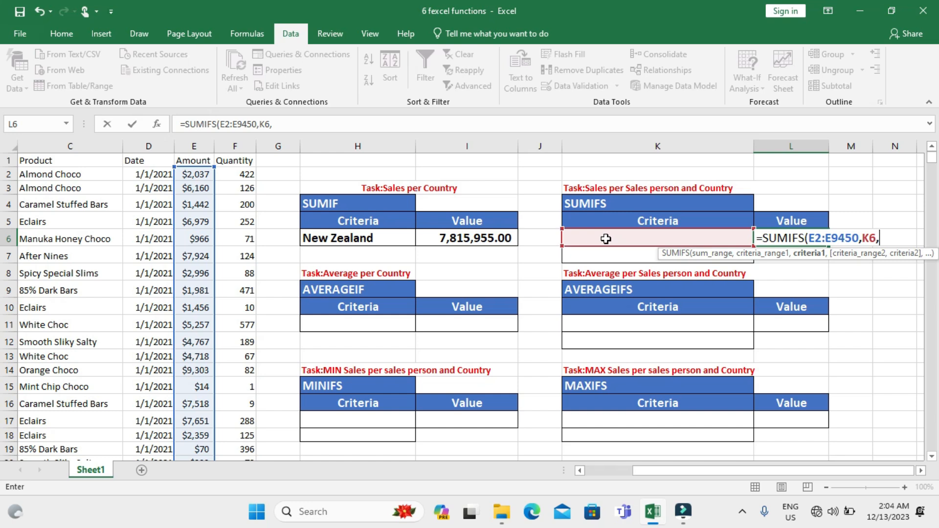
key(BackSpace)
key(BackSpace)
key(BackSpace)
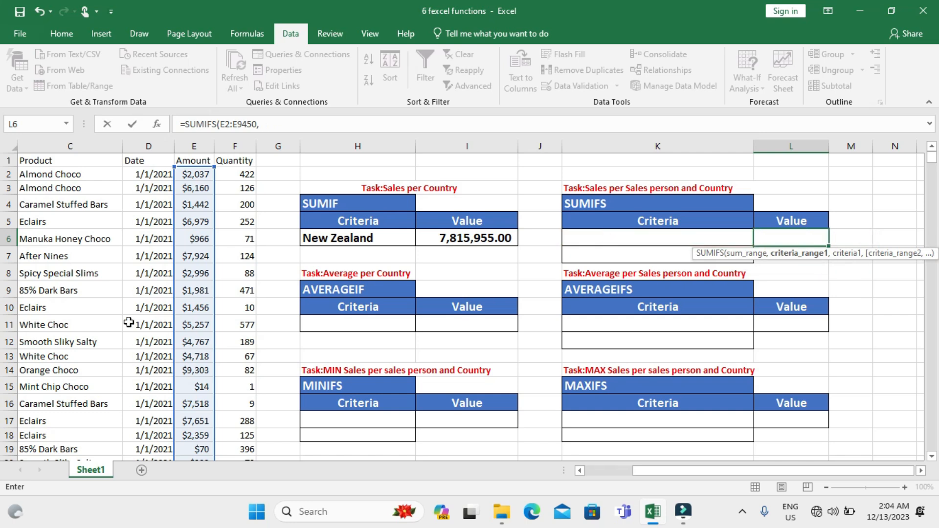
Add the Sales Person data A2:A9450 as the first SUMIFS criteria range, with K6 as its criterion
scroll(128, 322, left, 2)
scroll(82, 244, left, 1)
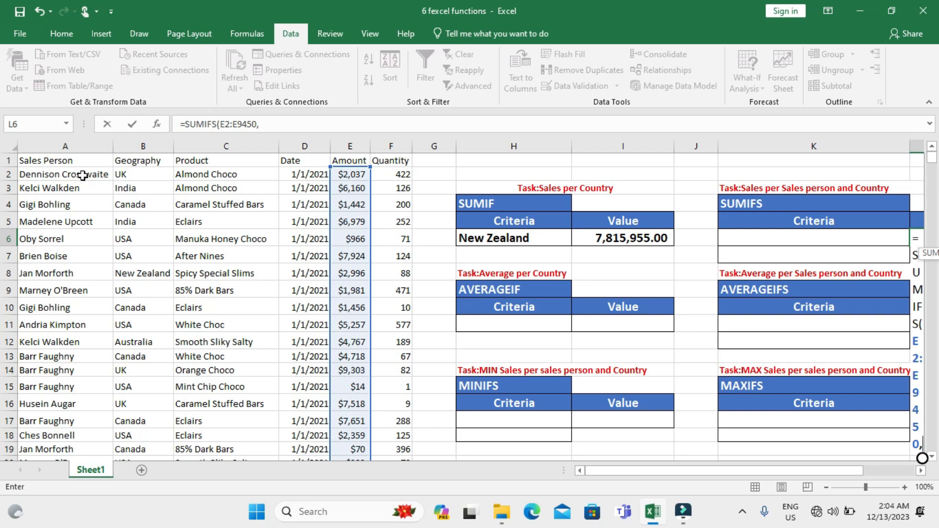
click(82, 175)
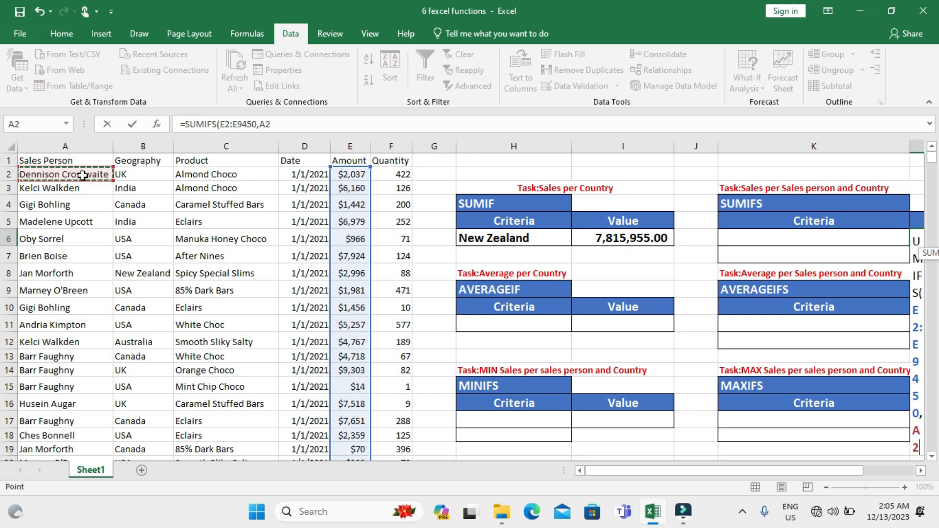
key(ctrl+shift+Down)
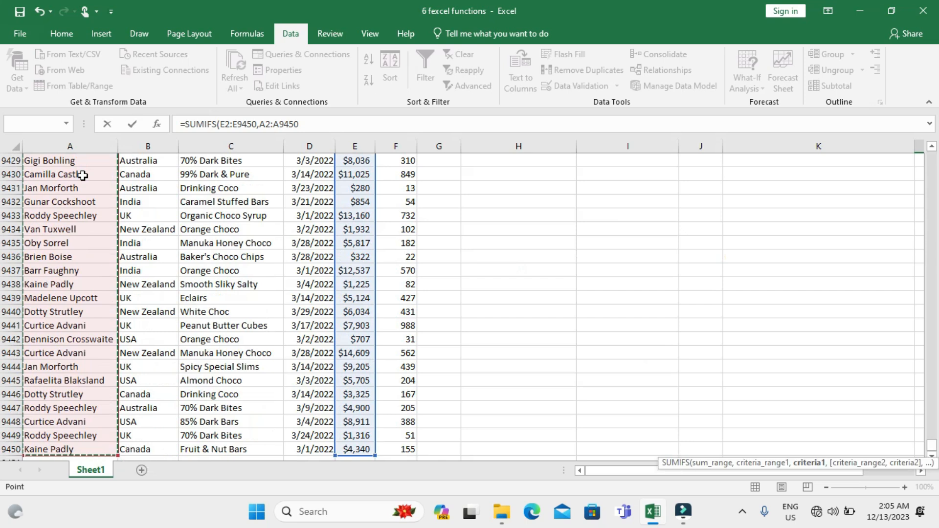
text(,)
drag(932, 444, 936, 140)
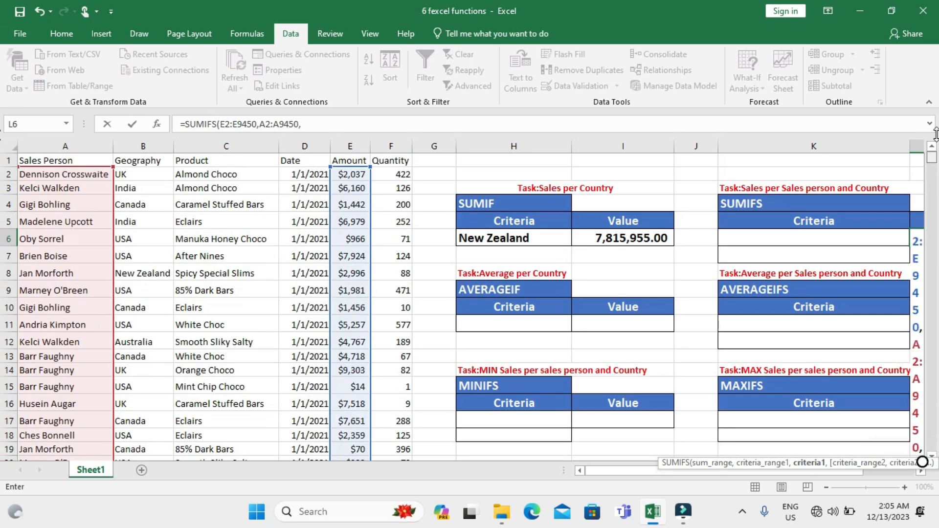
click(782, 236)
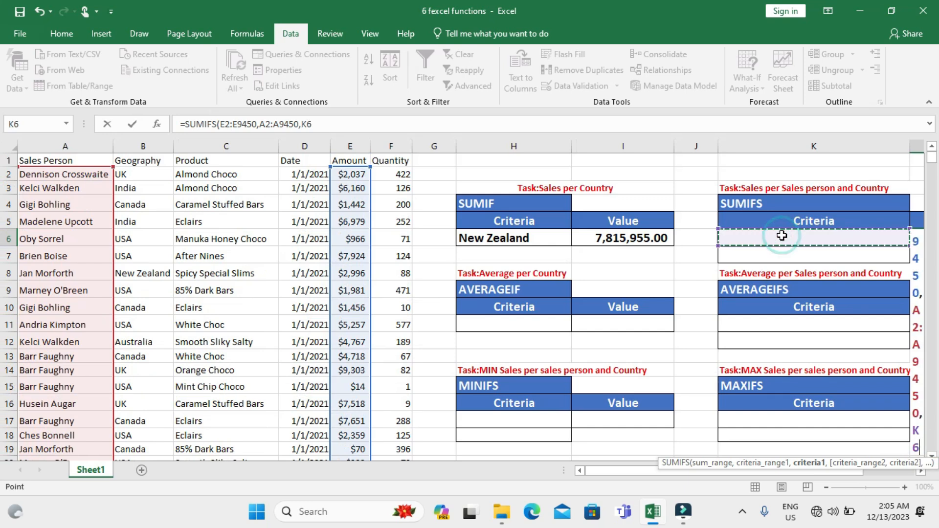
text(,)
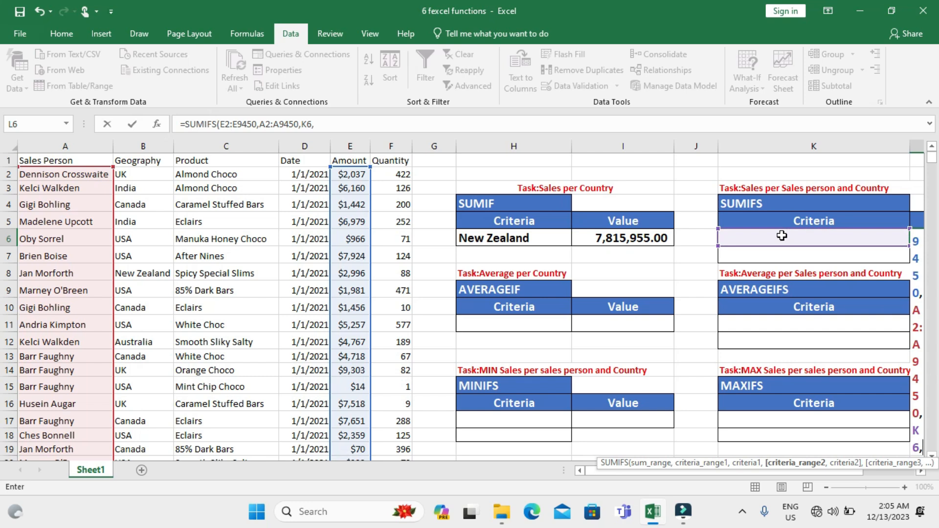
Add the Geography data B2:B9450 with criterion K7 to the SUMIFS formula and complete it
click(153, 175)
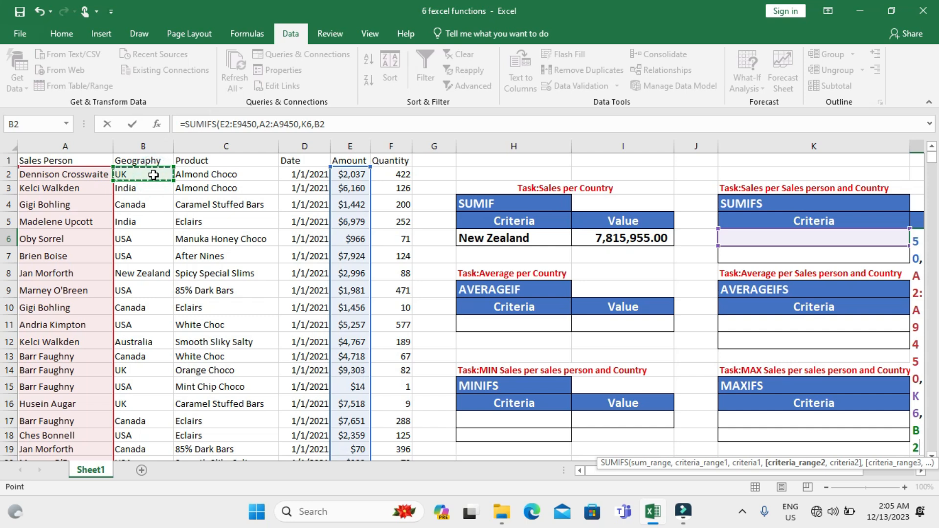
key(ctrl+shift+Down)
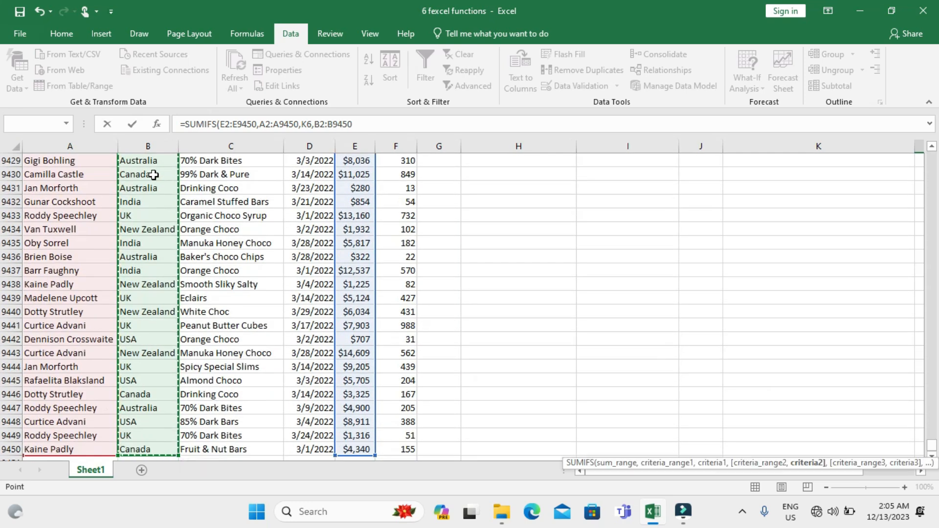
text(,)
drag(932, 445, 933, 159)
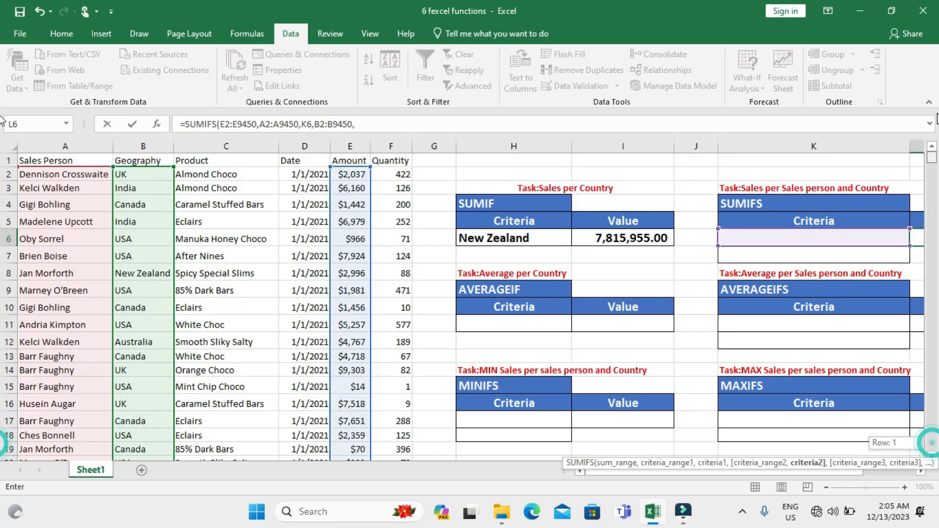
click(775, 255)
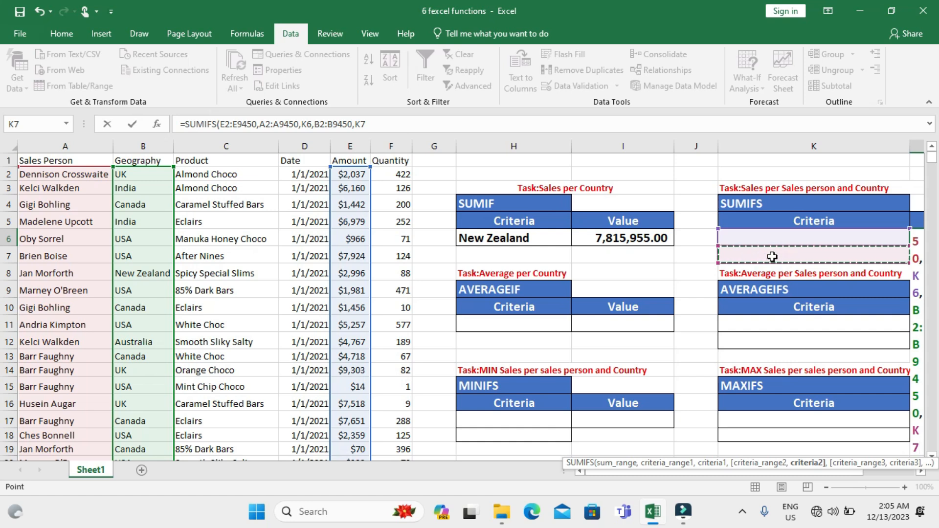
key(Return)
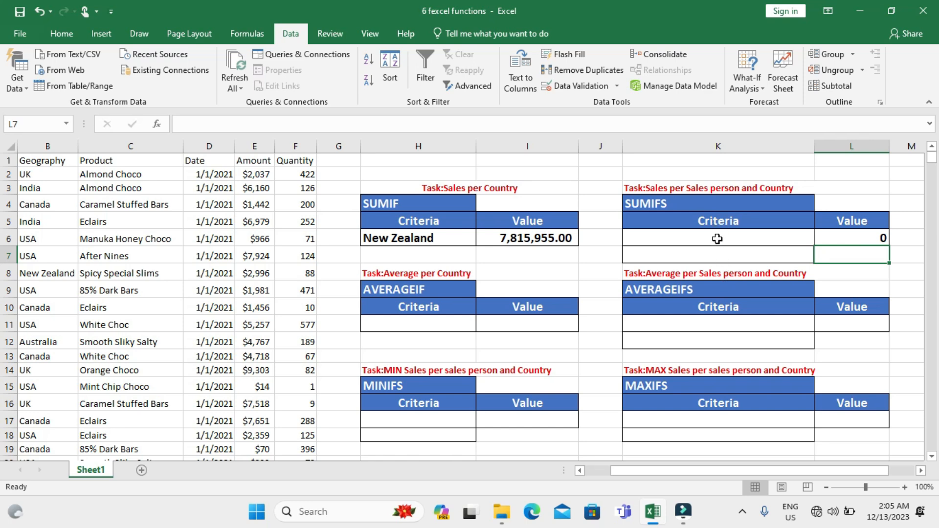
Copy the New Zealand criteria cell H6 into K6 of the SUMIFS table
click(447, 237)
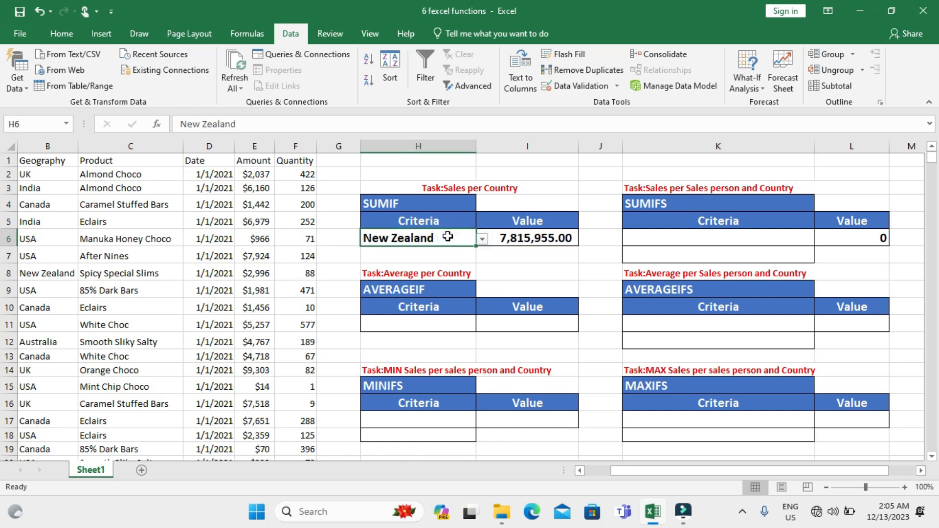
key(ctrl+c)
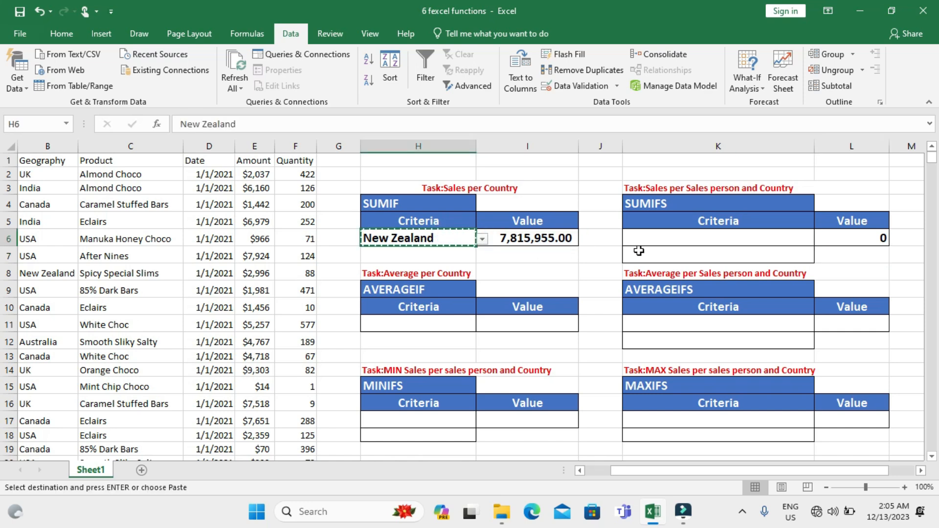
click(667, 239)
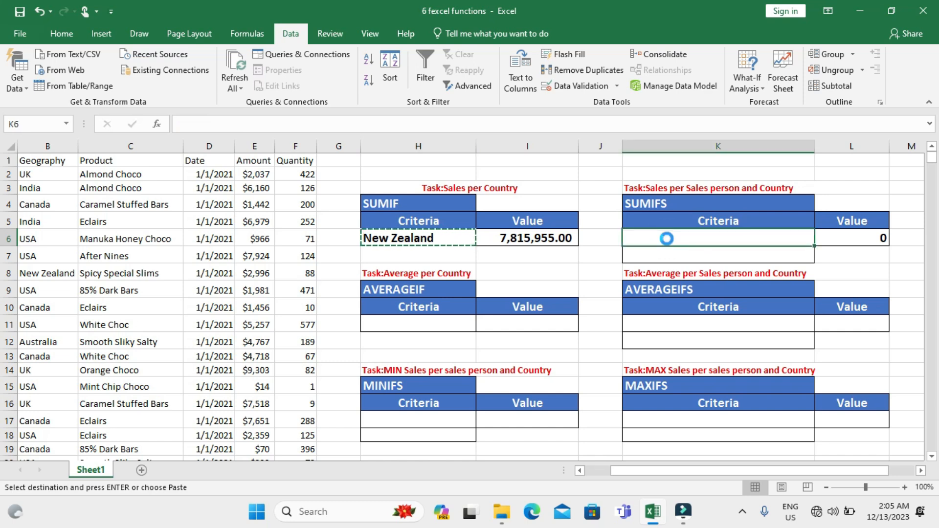
key(ctrl+v)
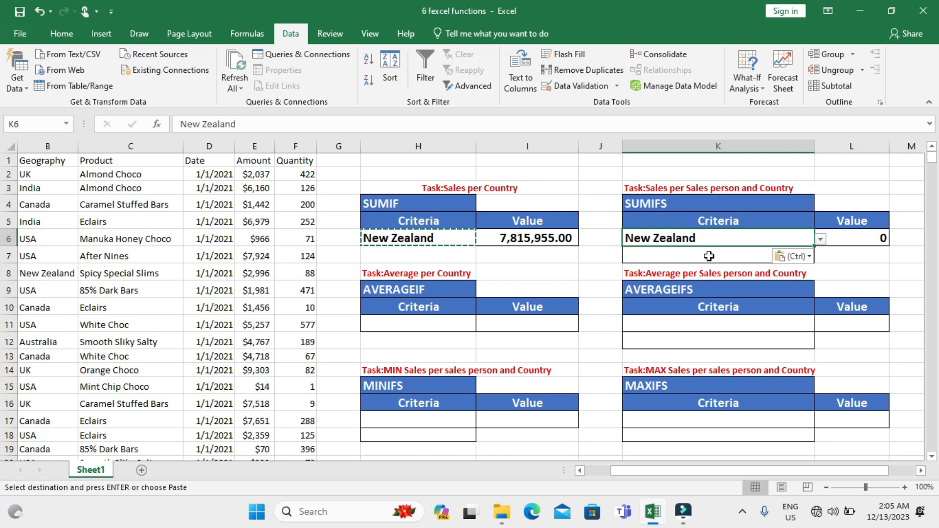
Add list data validation to K7 with the Geography data B2:B9450 as its source
click(709, 256)
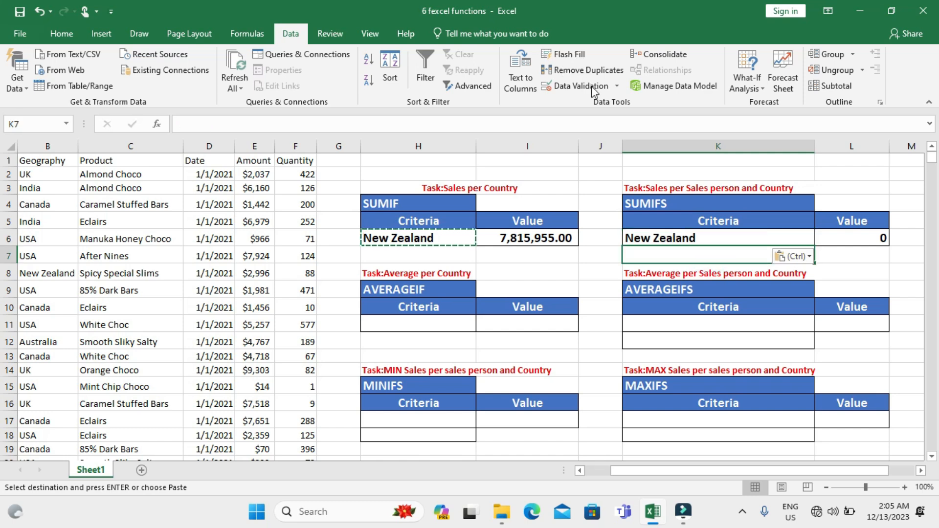
click(607, 89)
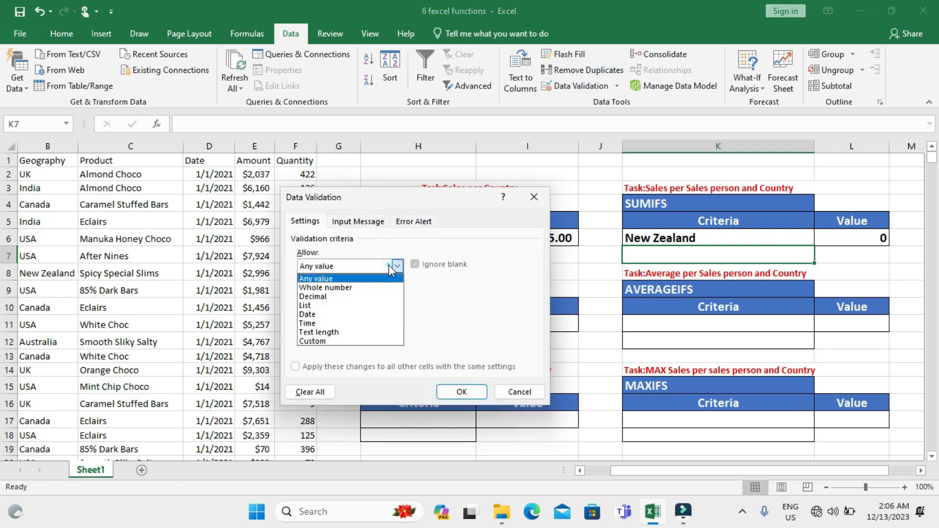
click(318, 306)
click(322, 322)
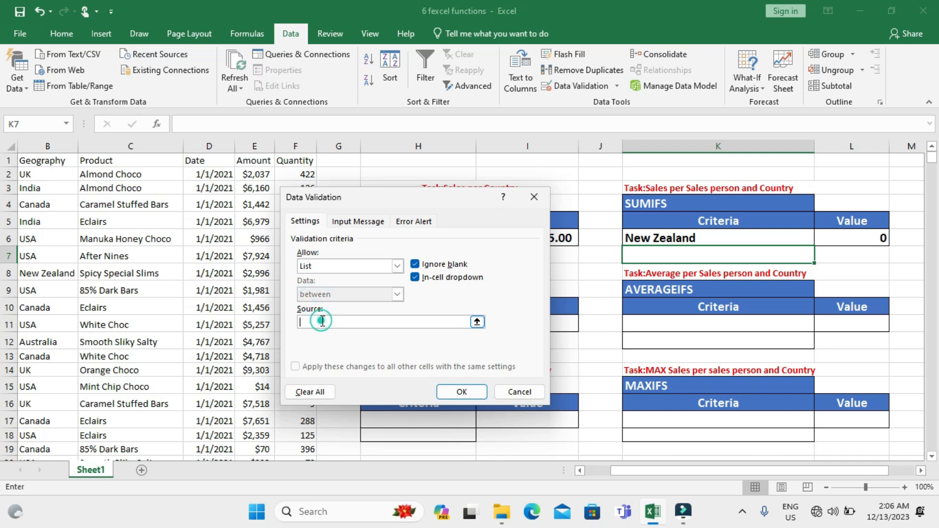
click(53, 172)
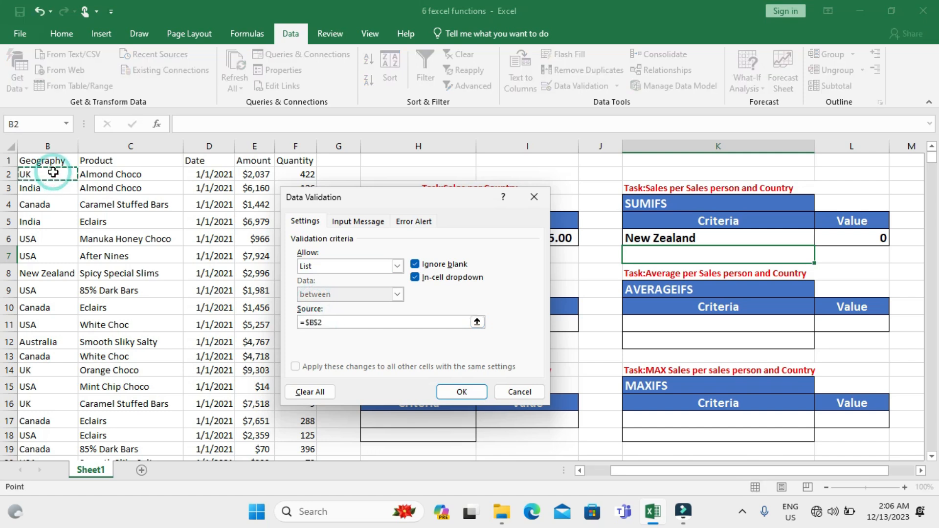
key(ctrl+shift+Down)
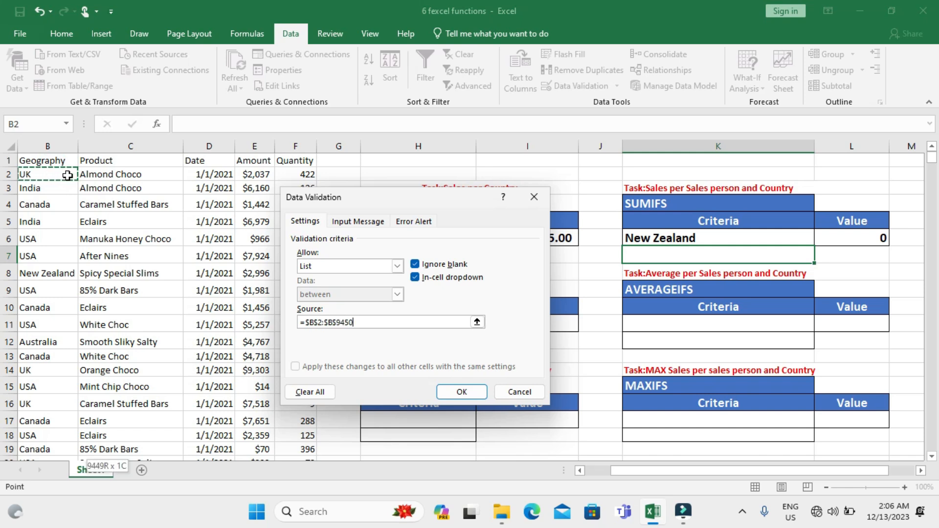
click(462, 392)
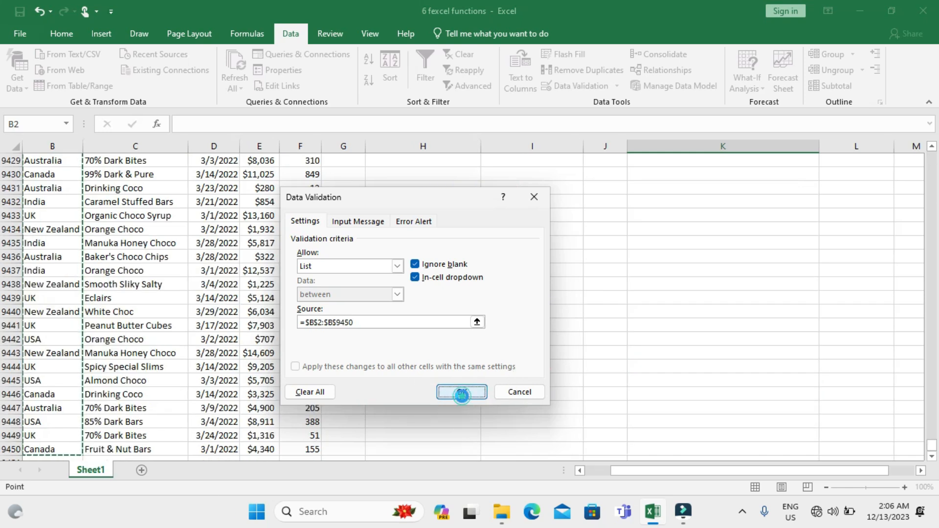
scroll(721, 322, up, 10)
drag(934, 445, 937, 137)
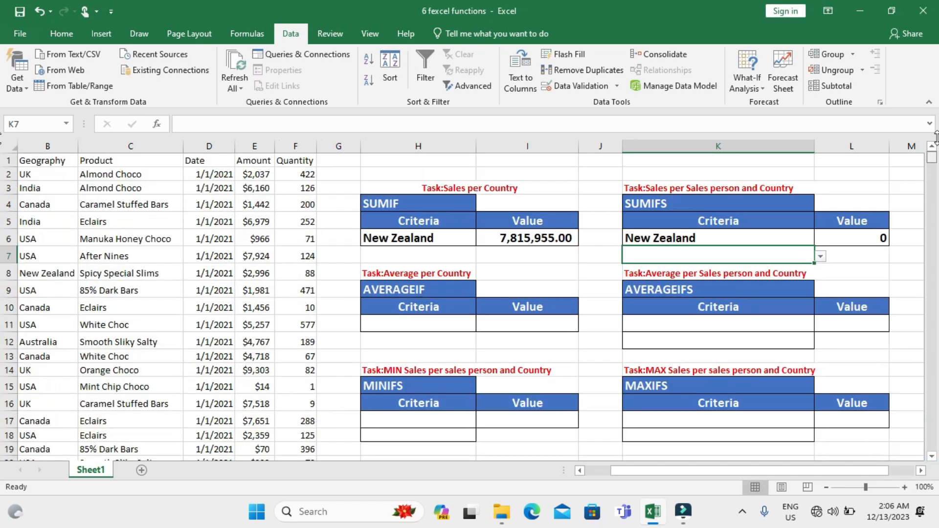
Replace the list validation source of K6 with the Sales Person data A2:A9450
click(737, 237)
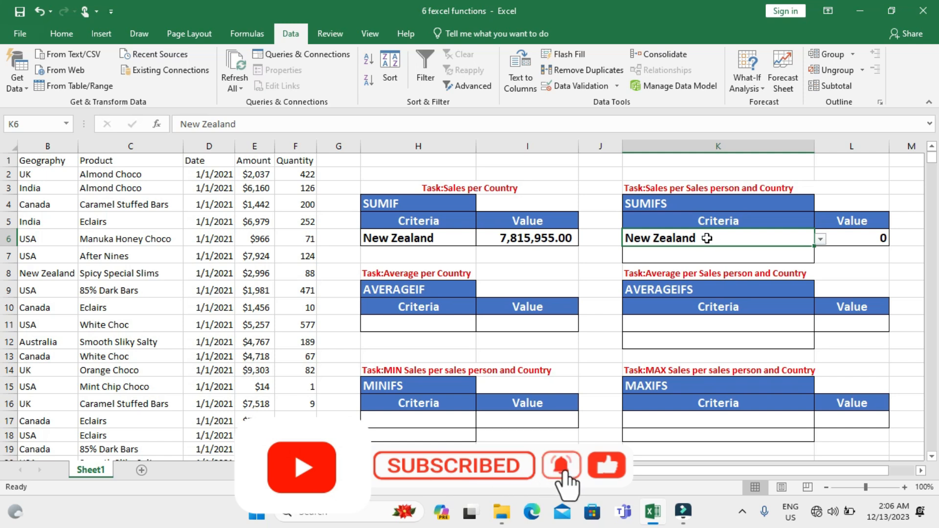
click(577, 86)
click(361, 321)
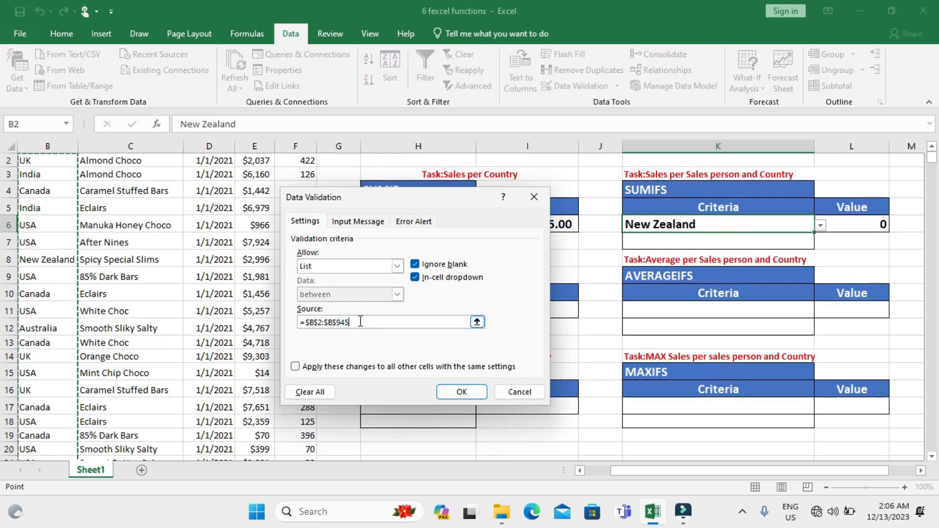
key(BackSpace)
key(BackSpace)
key(BackSpace)
key(BackSpace)
key(BackSpace)
key(BackSpace)
key(BackSpace)
key(BackSpace)
key(BackSpace)
key(BackSpace)
key(BackSpace)
key(BackSpace)
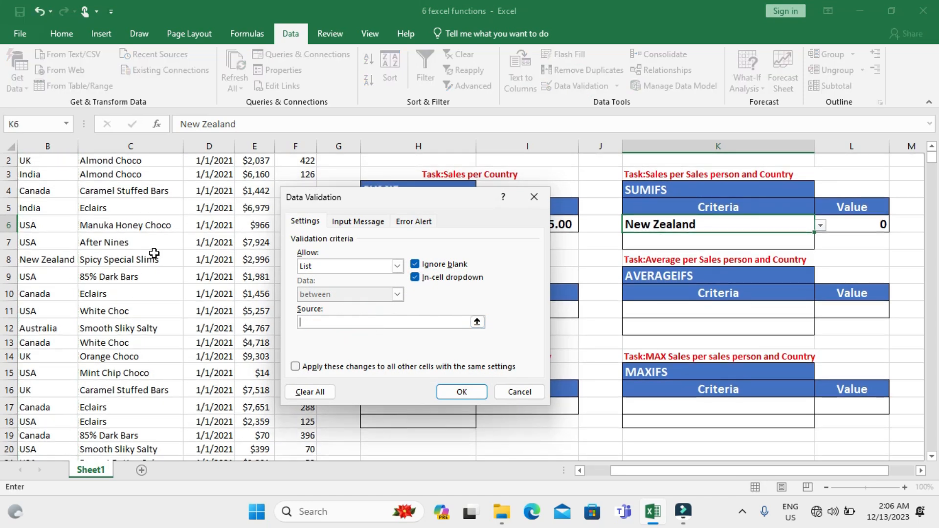
scroll(152, 251, left, 2)
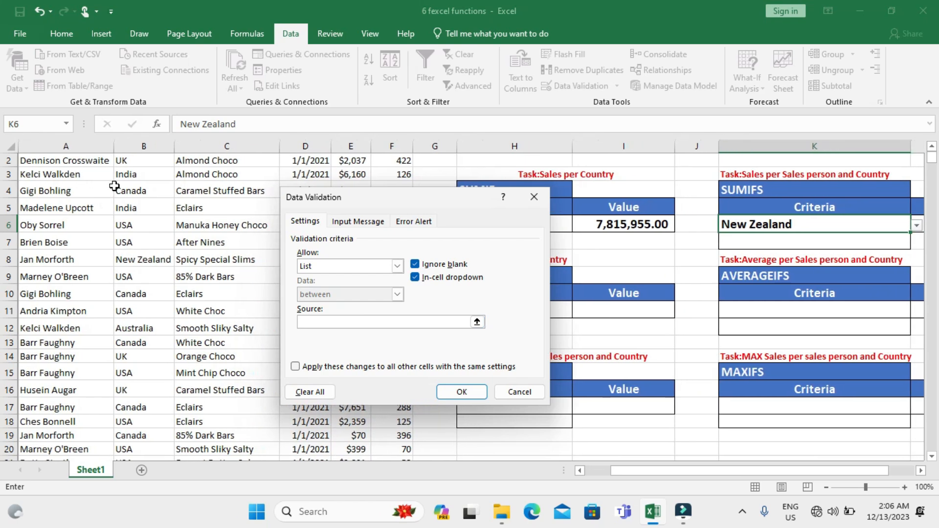
scroll(88, 181, up, 1)
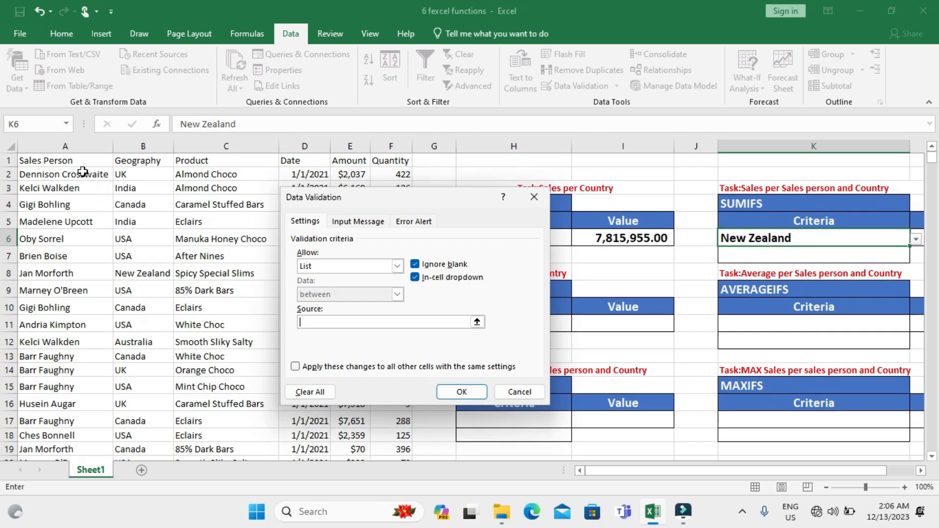
click(82, 172)
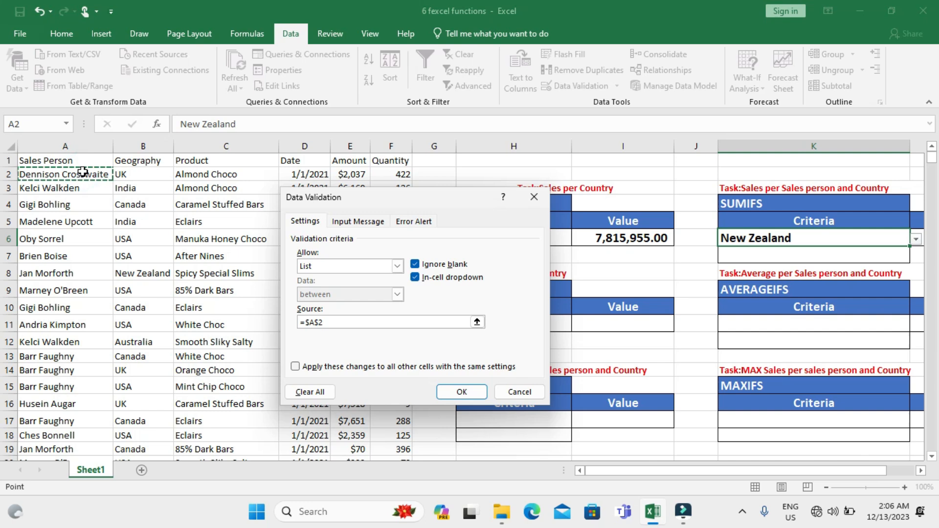
key(ctrl+shift+Down)
click(462, 392)
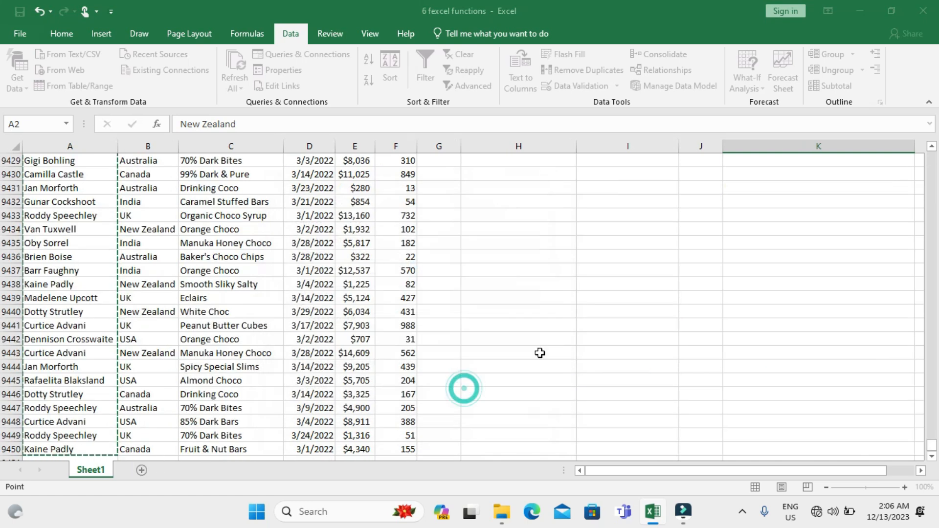
drag(936, 446, 922, 167)
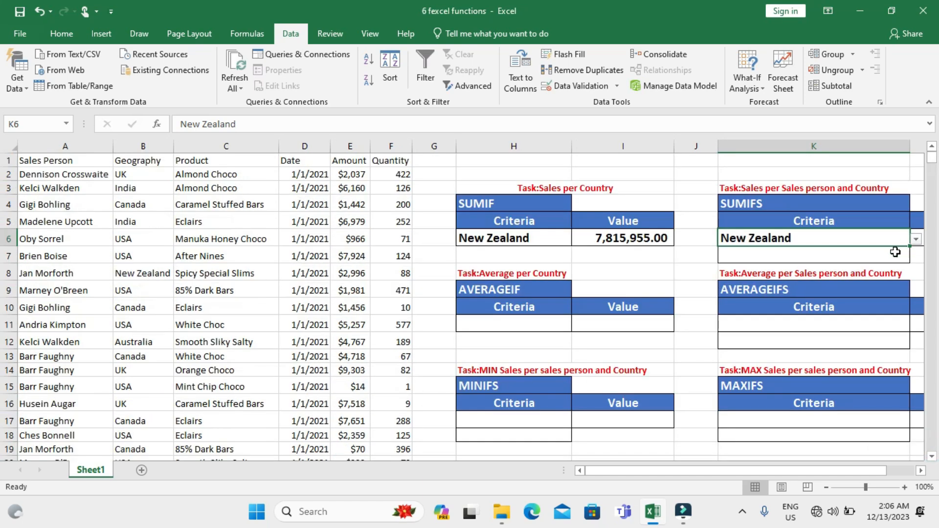
Pick the first listed sales person in K6 and UK in K7 as the SUMIFS criteria
click(915, 240)
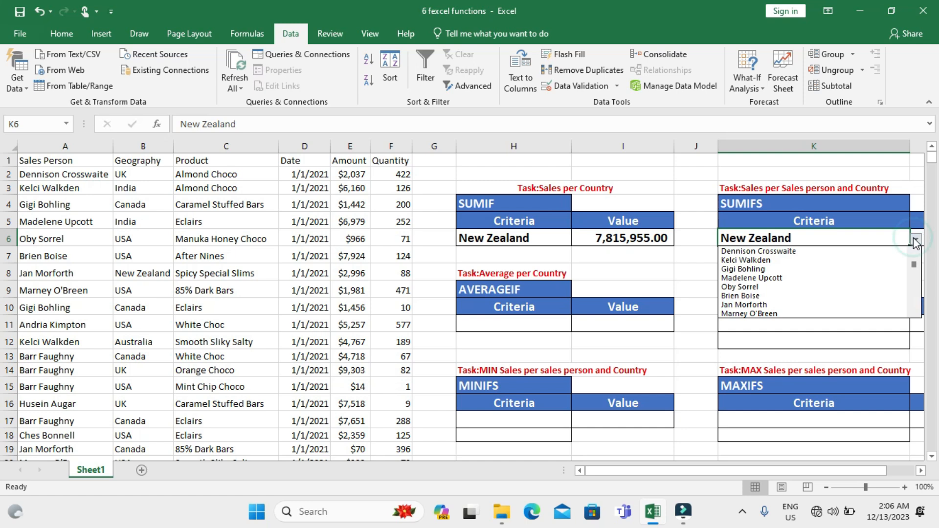
click(754, 250)
scroll(810, 252, right, 2)
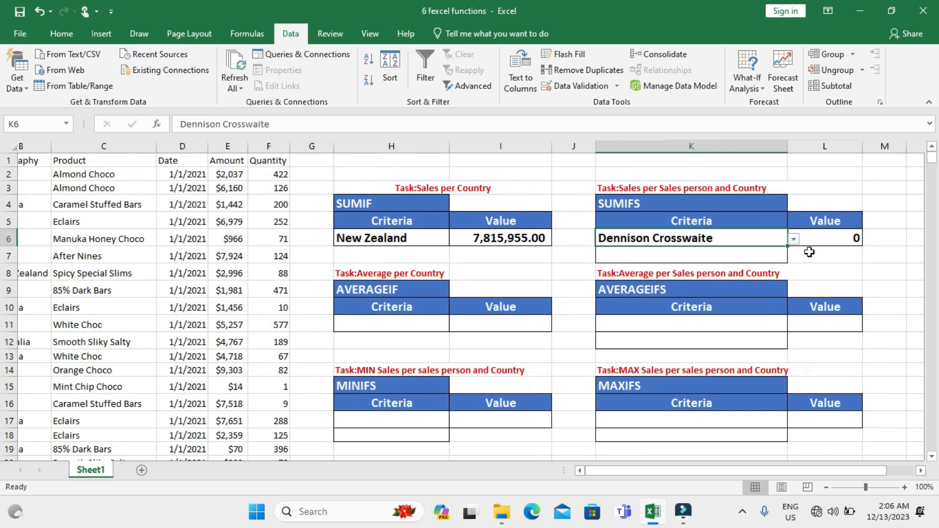
scroll(810, 252, right, 2)
click(621, 254)
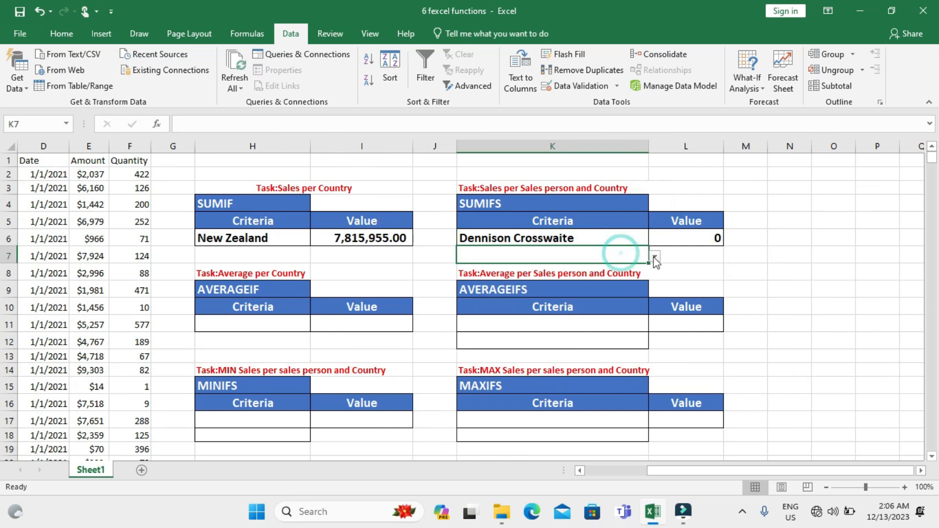
click(654, 256)
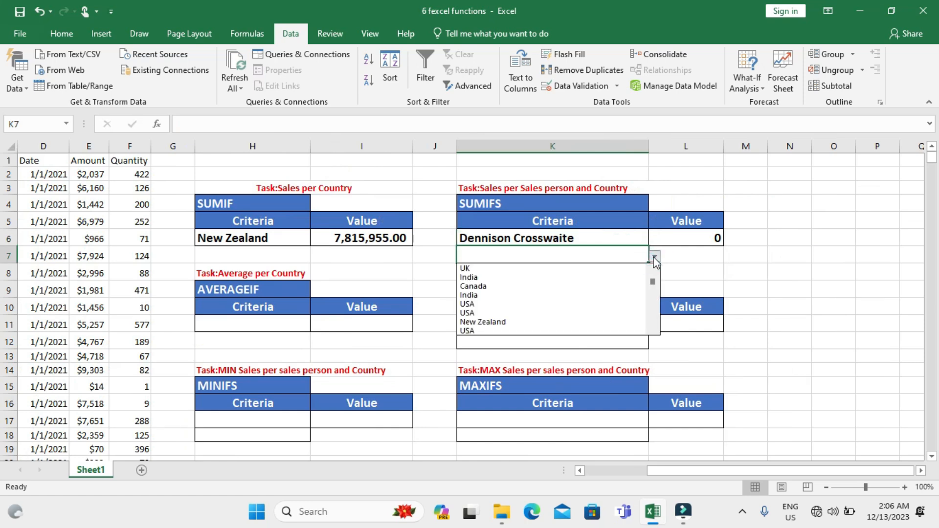
click(494, 267)
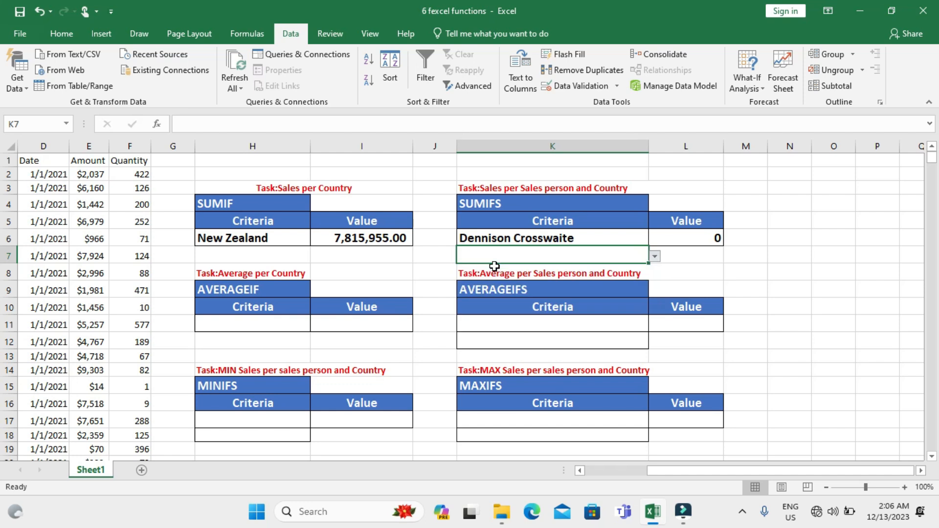
Apply the comma number format to the SUMIFS result in L6
click(699, 239)
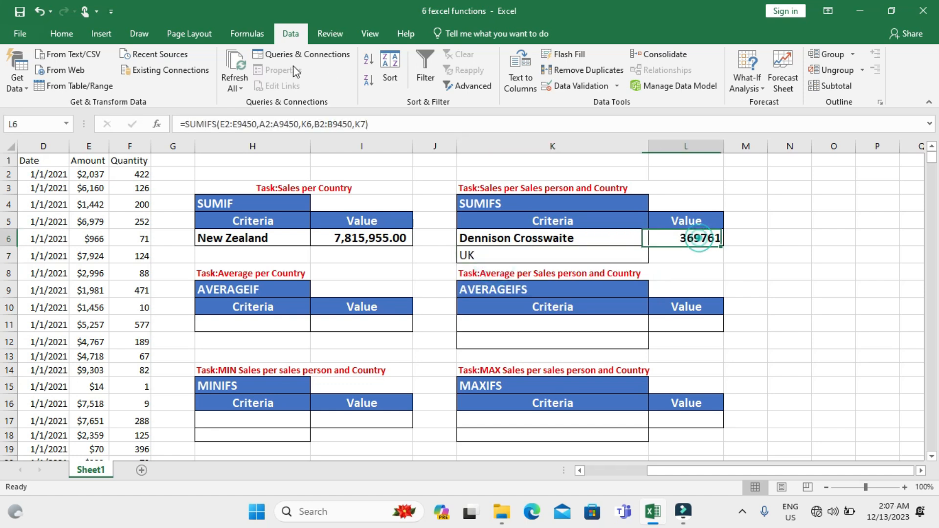
click(62, 34)
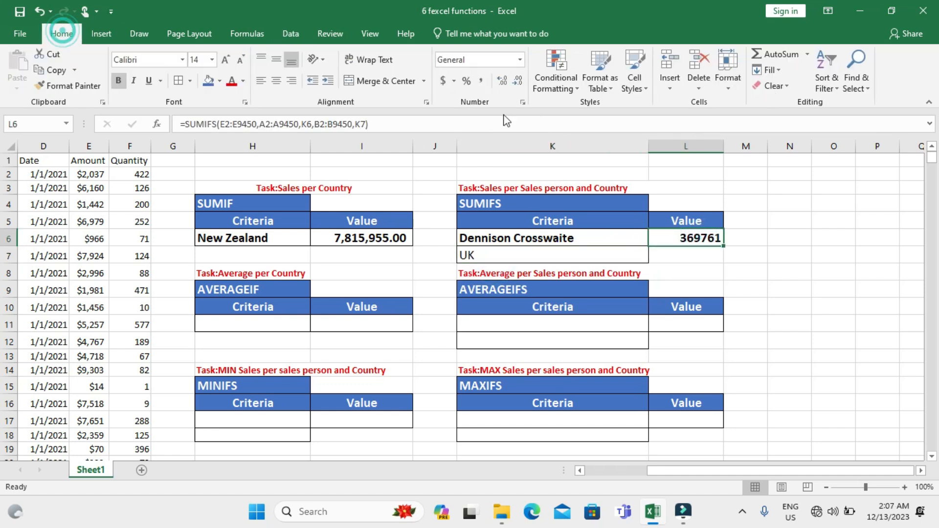
click(481, 84)
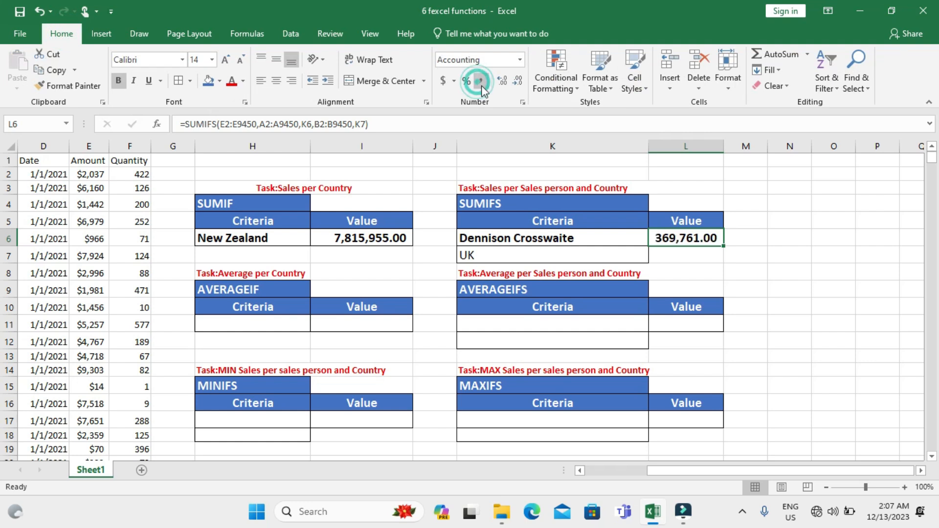
Change the SUMIFS criteria to the fifth listed sales person in K6 and New Zealand in K7
click(614, 240)
click(655, 240)
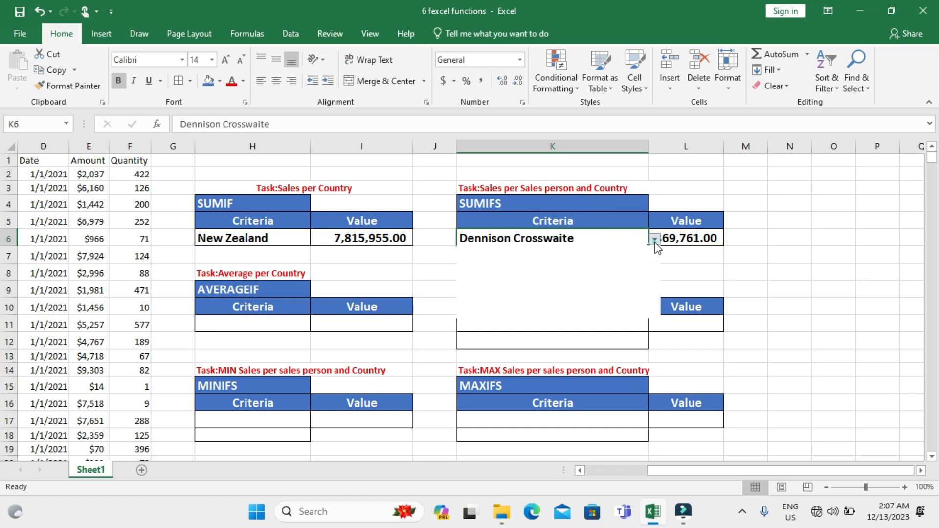
click(534, 292)
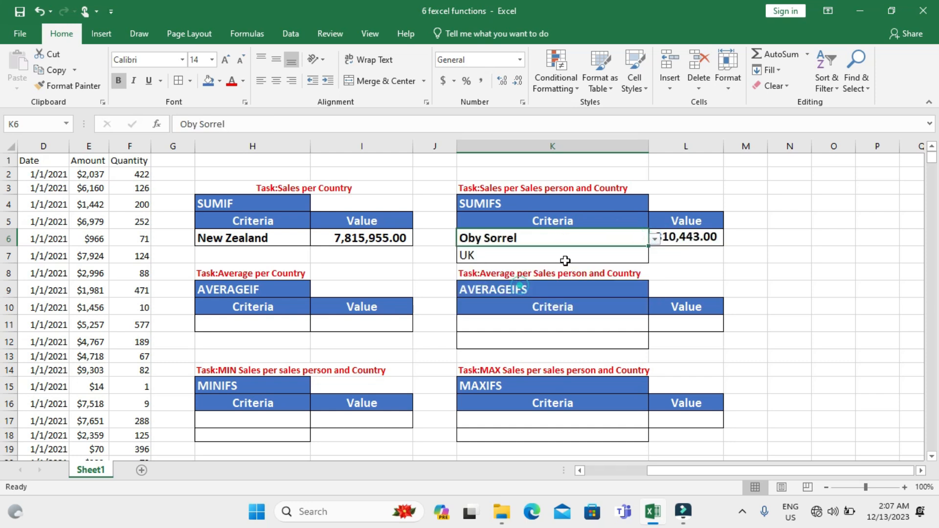
click(590, 251)
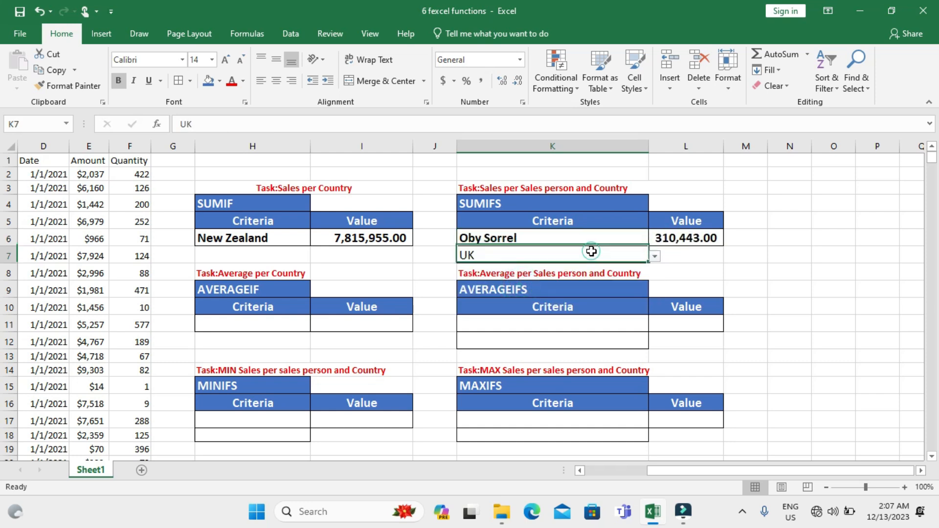
click(656, 257)
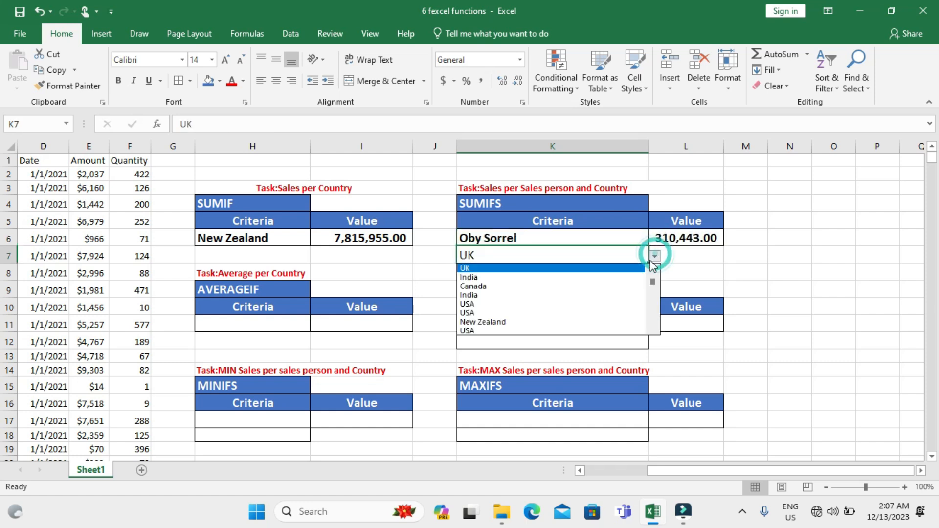
click(512, 322)
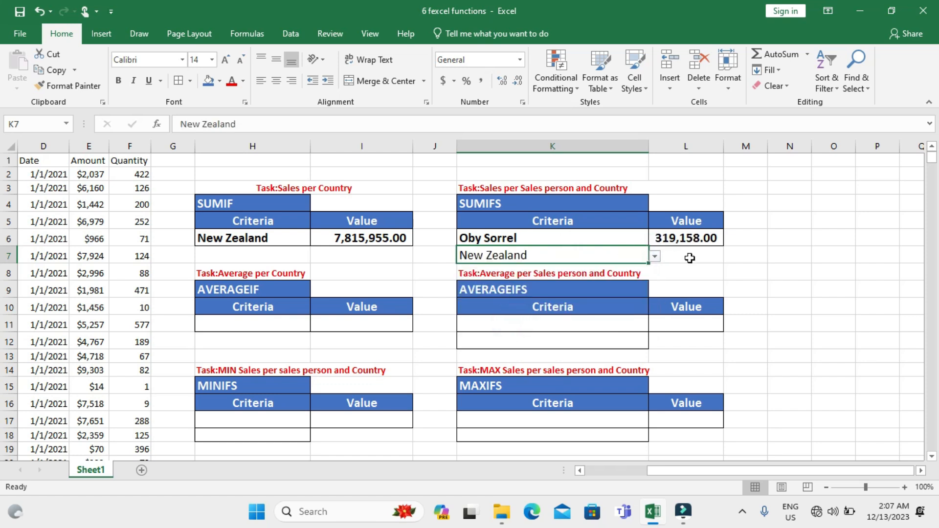
click(528, 238)
click(535, 255)
Copy the New Zealand criteria cell H6 with its drop-down into H11 of the AVERAGEIF table
scroll(410, 278, left, 3)
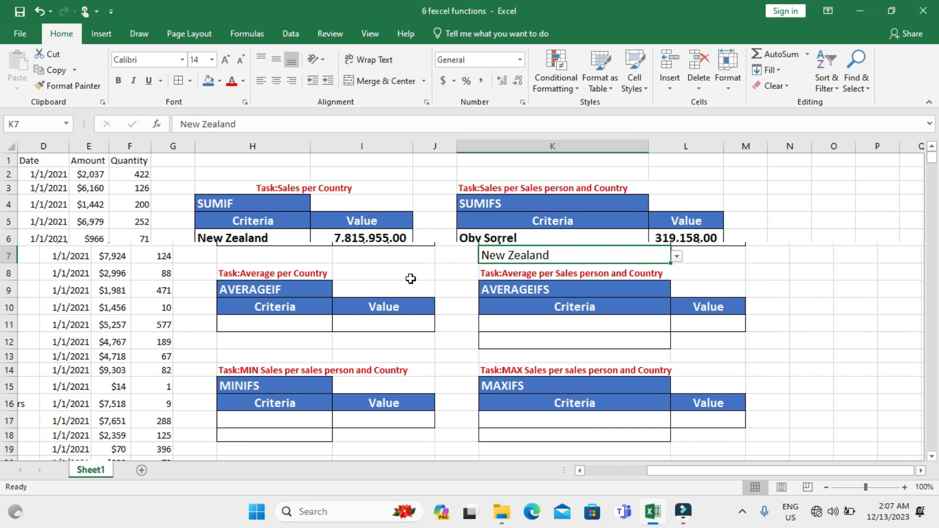
scroll(473, 278, left, 1)
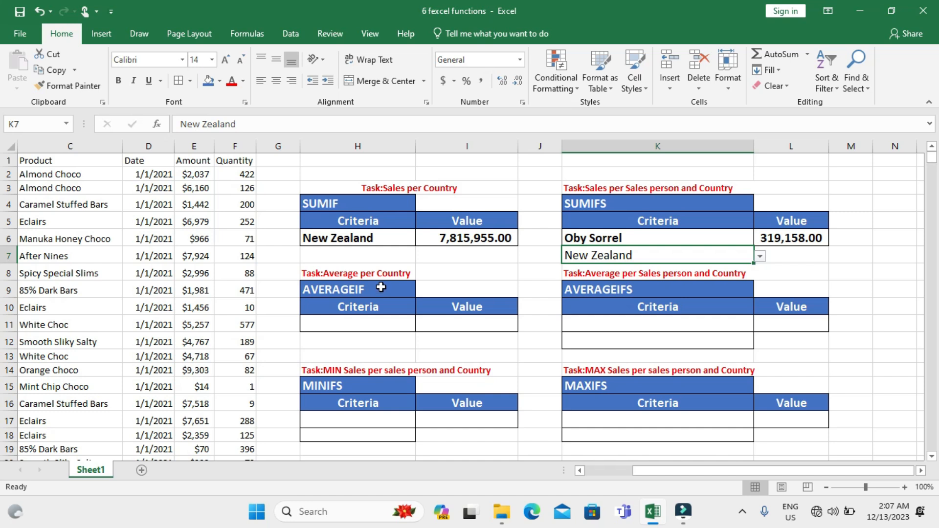
click(383, 236)
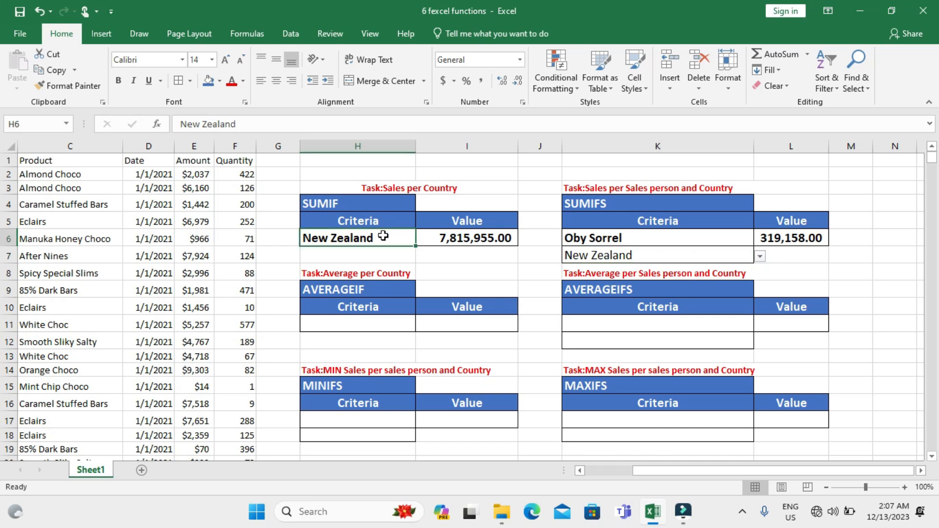
key(ctrl+c)
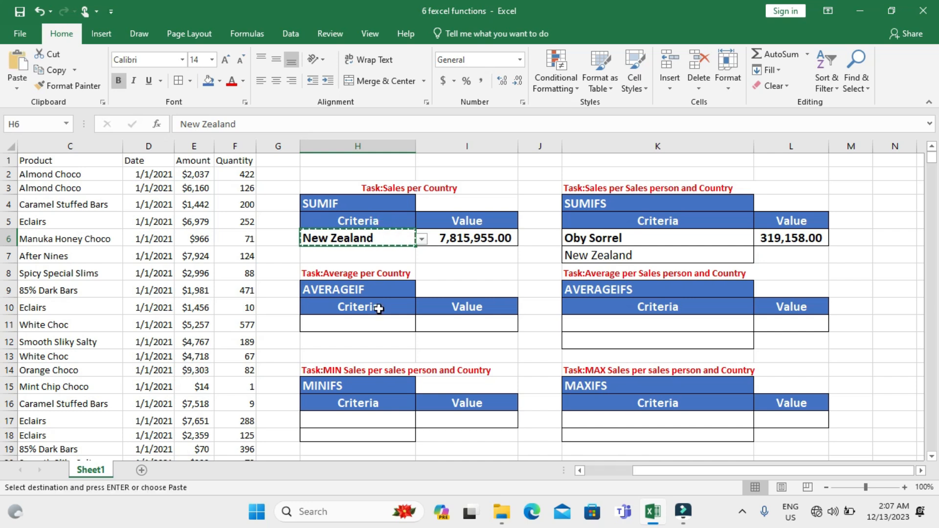
click(367, 324)
key(ctrl+v)
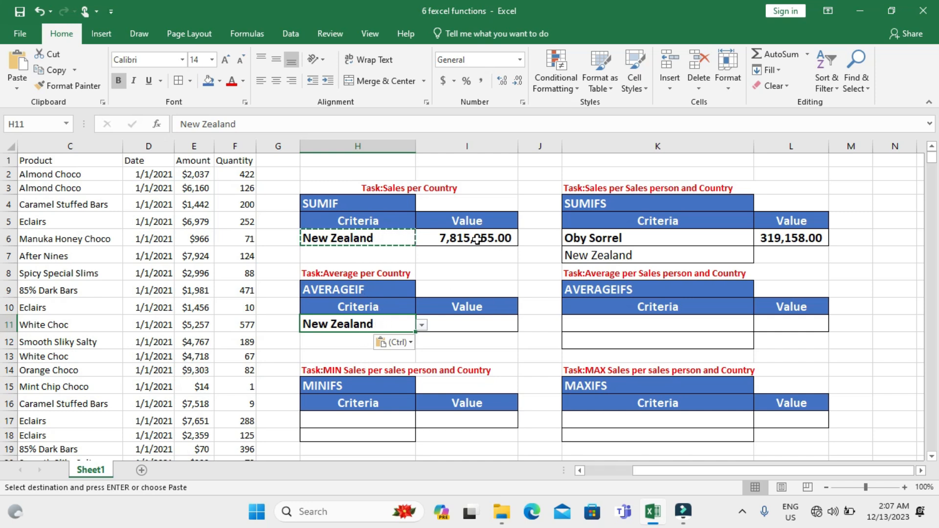
Begin an AVERAGEIF formula in I11 with the Geography data B2:B9450 as the criteria range
click(449, 323)
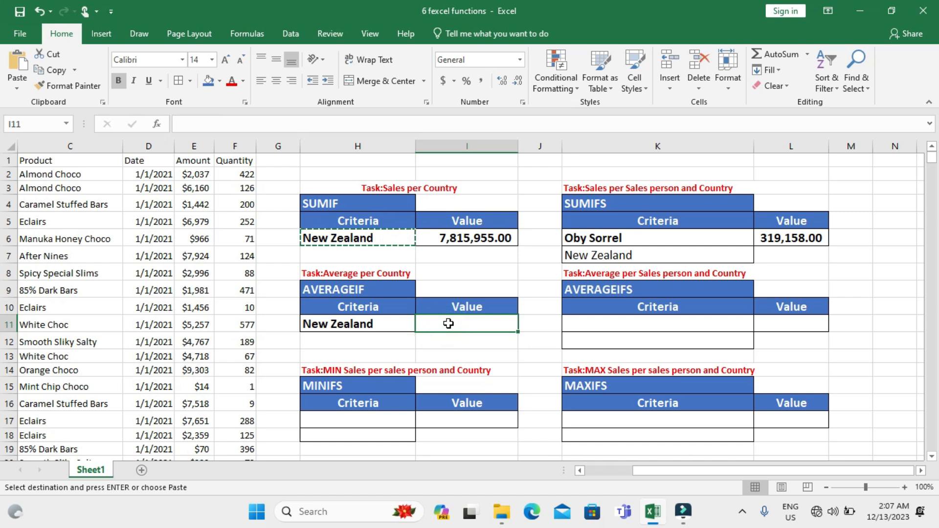
text(=AVERAG)
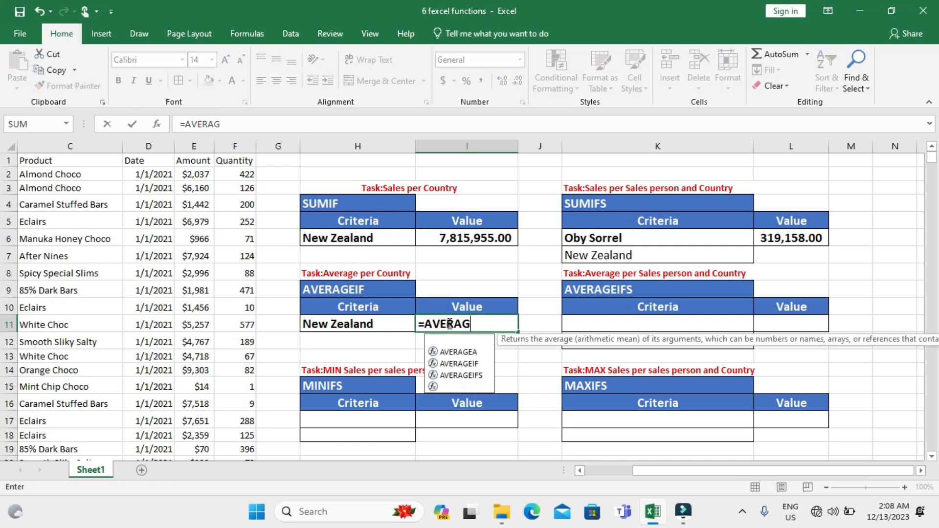
text(EIF()
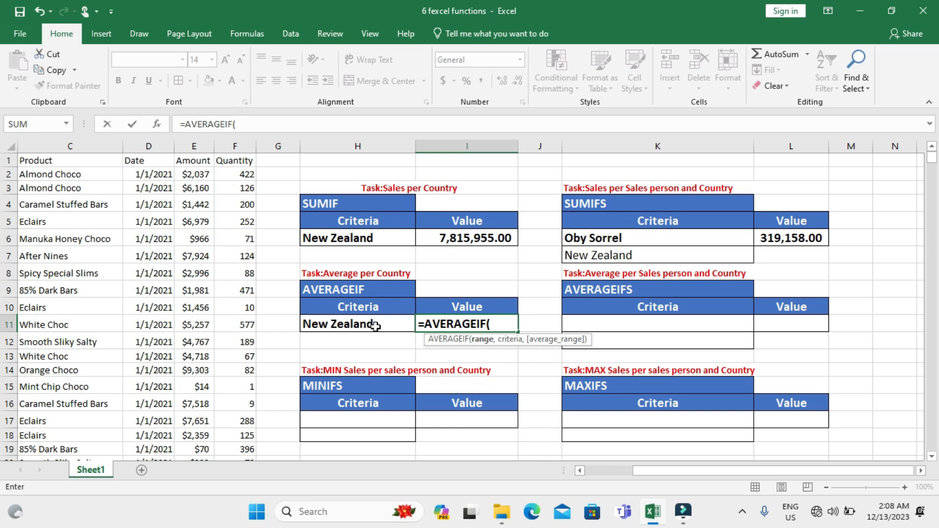
scroll(242, 323, left, 2)
scroll(242, 322, left, 1)
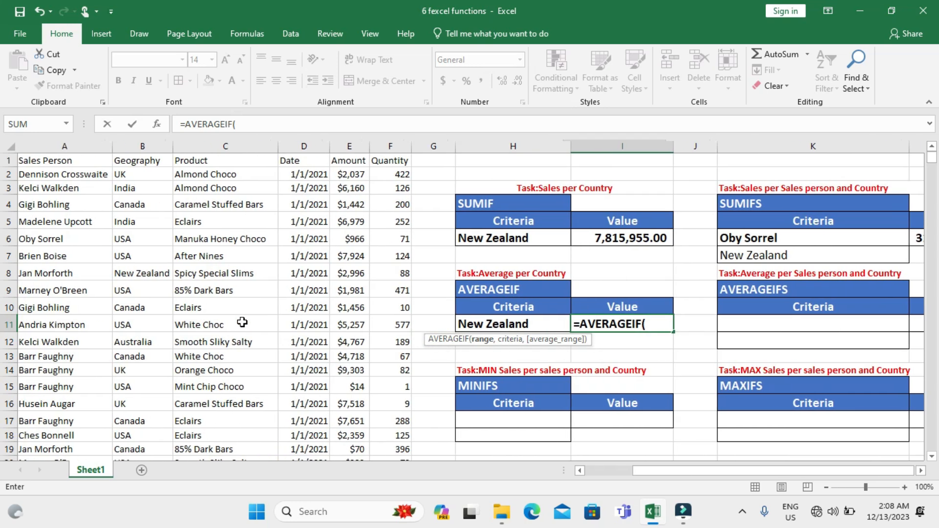
click(139, 175)
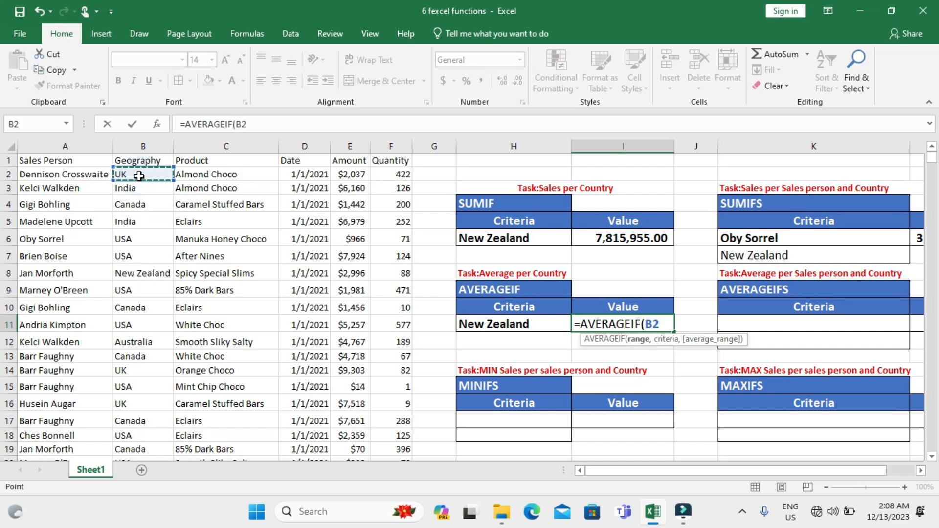
key(ctrl+shift+Down)
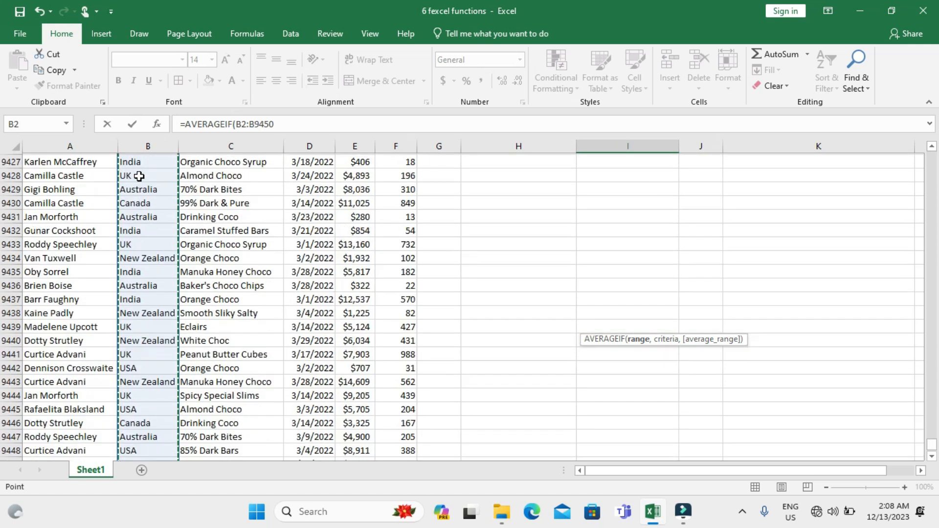
text(,)
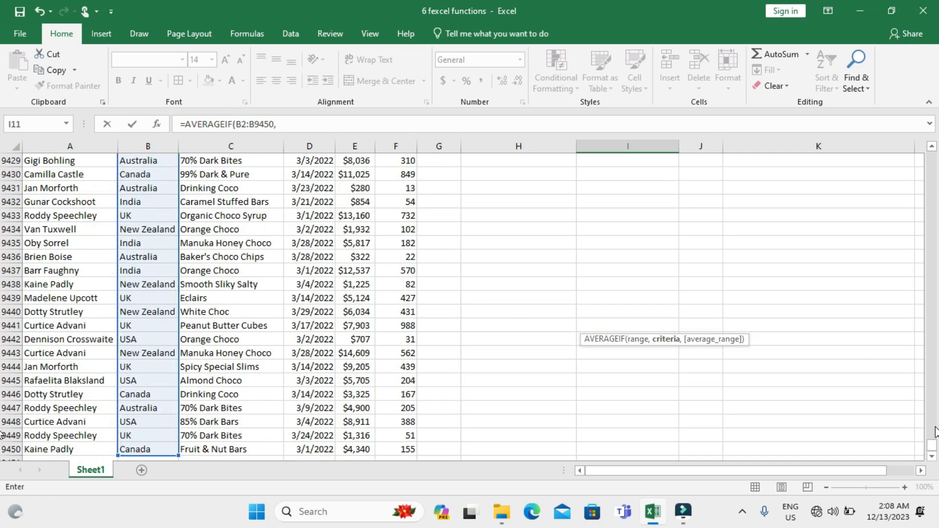
Complete the AVERAGEIF formula with H11 as the criteria and the Amount data E2:E9450 as the average range
drag(938, 399, 932, 153)
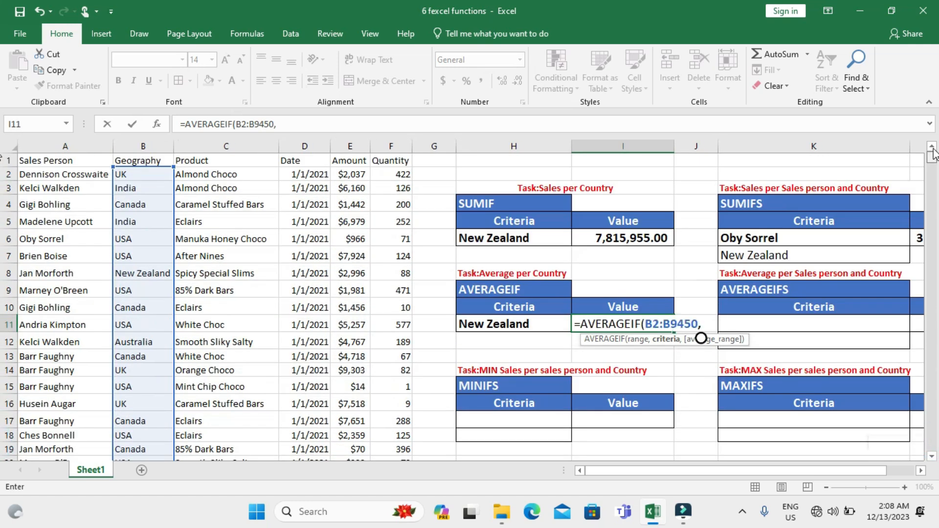
click(532, 322)
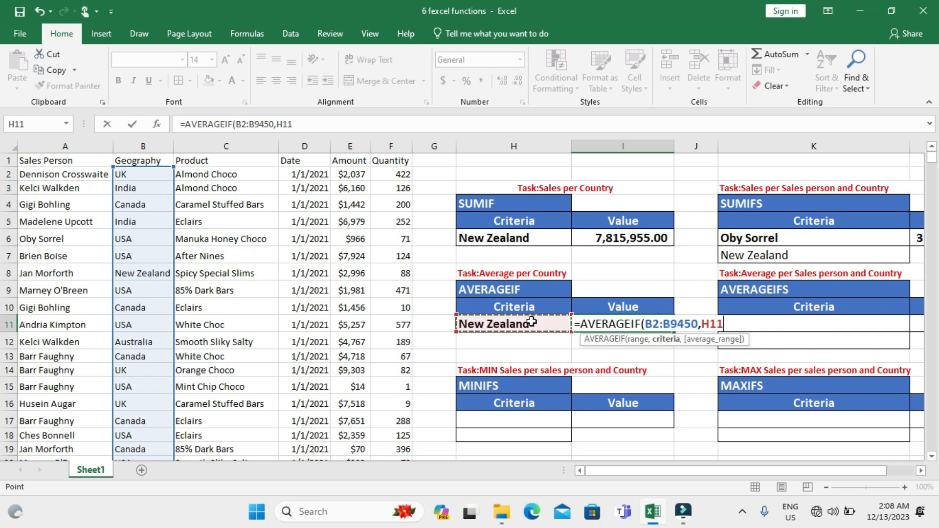
text(,)
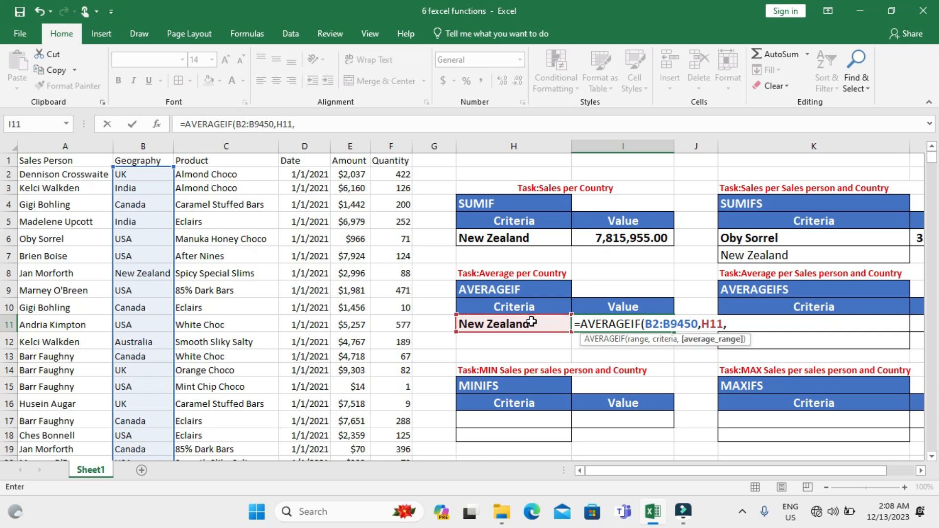
click(353, 174)
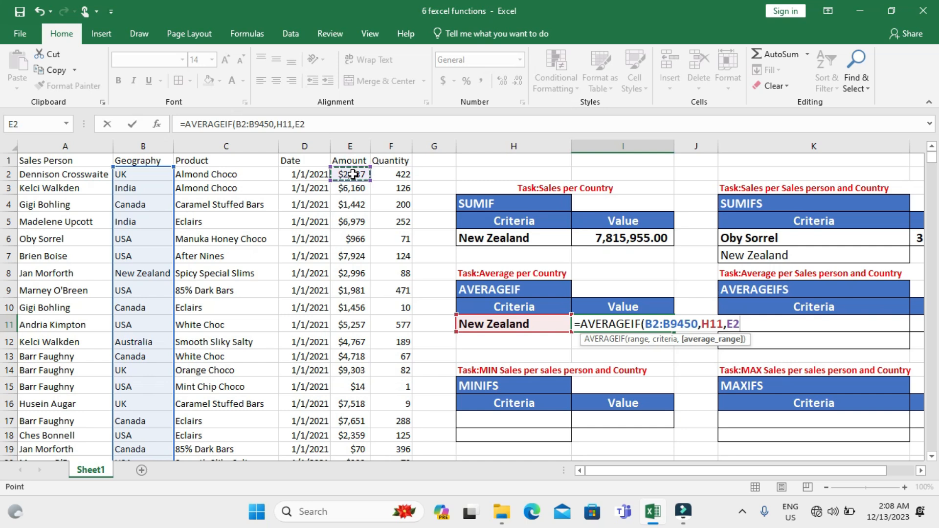
key(ctrl+shift+Down)
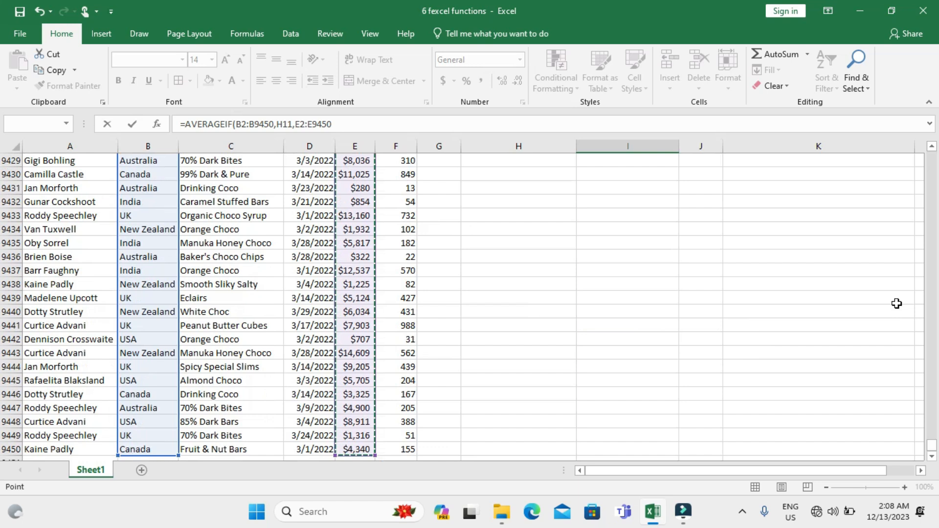
key(Return)
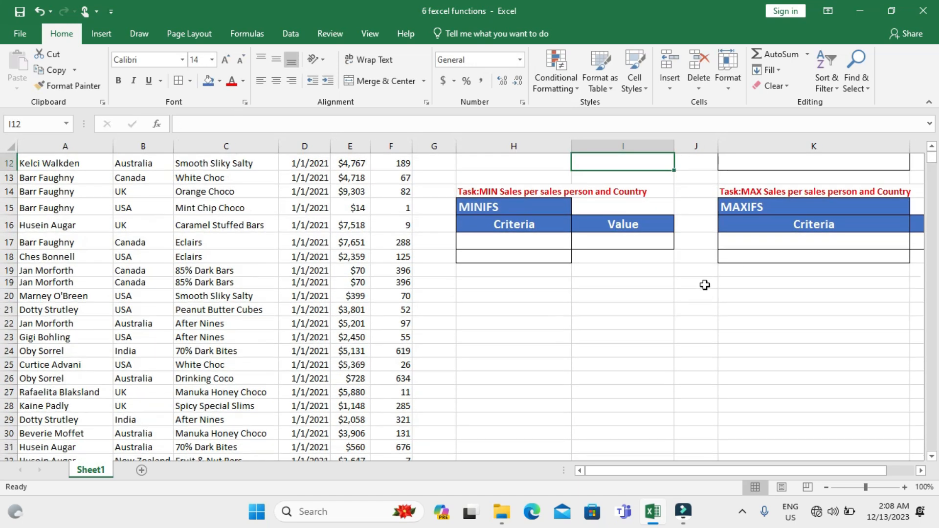
Reduce the AVERAGEIF result in I11 to two decimal places
scroll(705, 285, up, 3)
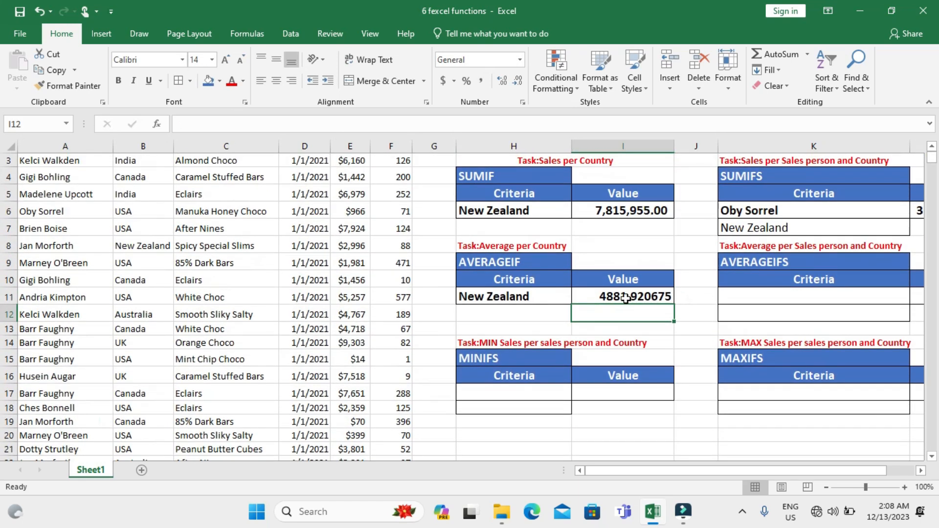
click(634, 301)
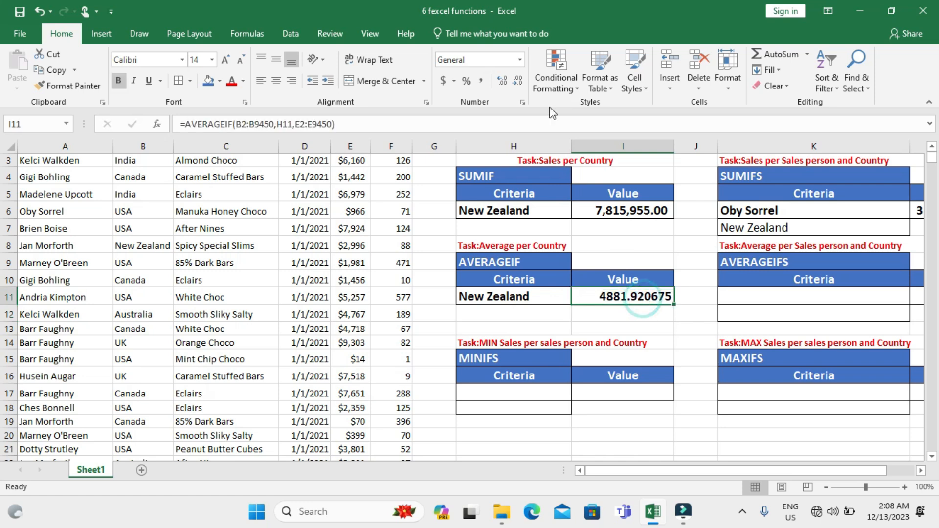
click(519, 84)
click(519, 84)
click(519, 85)
click(519, 84)
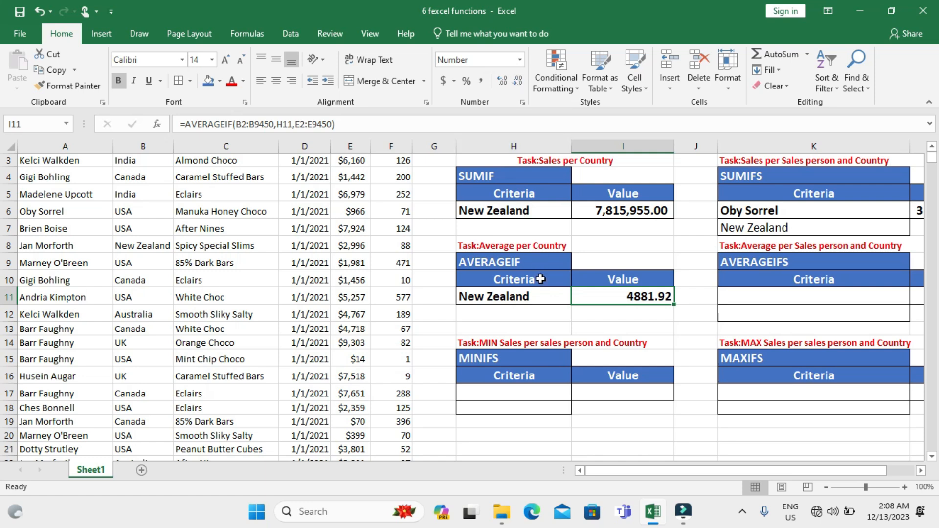
Change the AVERAGEIF criteria in H11 to Canada using its drop-down list
click(540, 296)
click(578, 297)
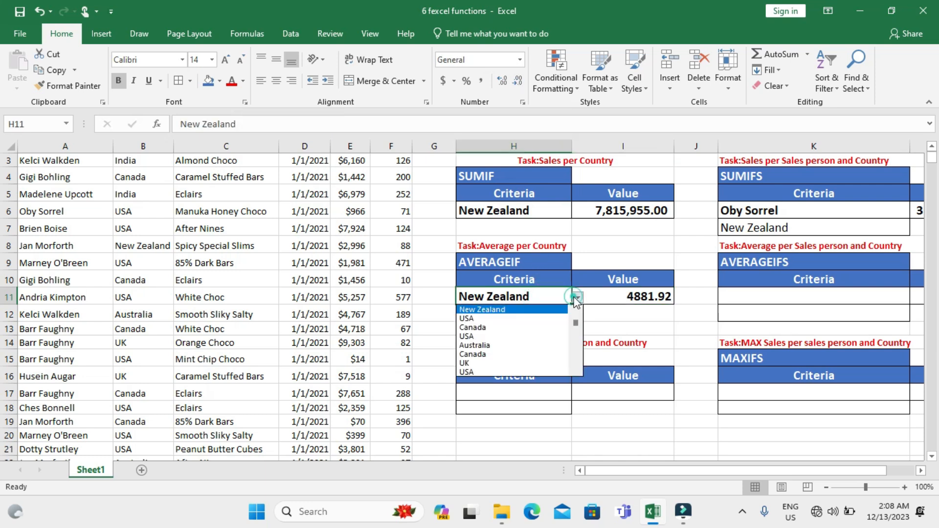
key(Escape)
click(480, 321)
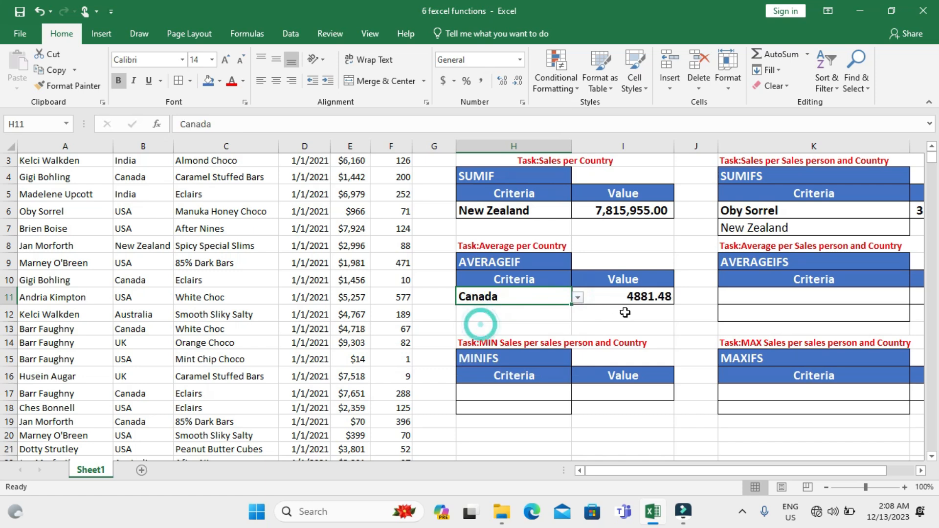
Try USA as the AVERAGEIF criteria in H11, and return the cell to Canada
click(578, 298)
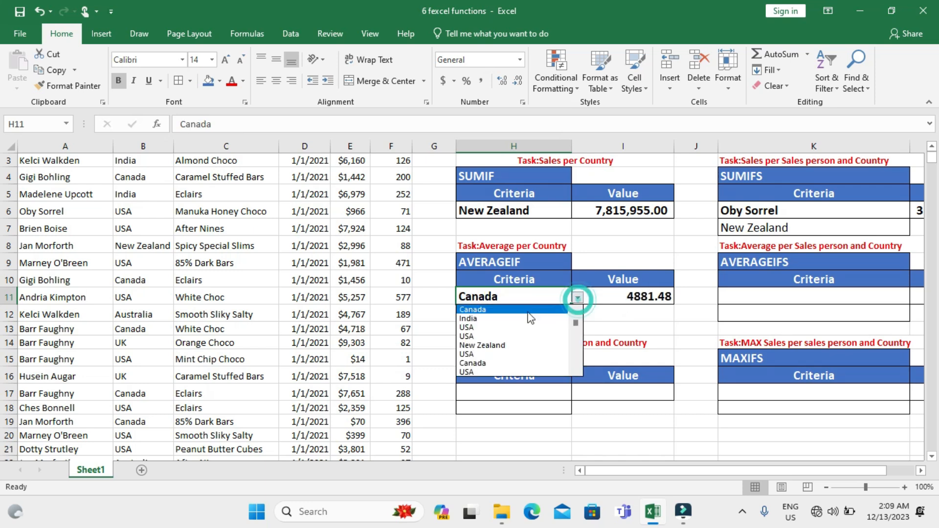
click(491, 326)
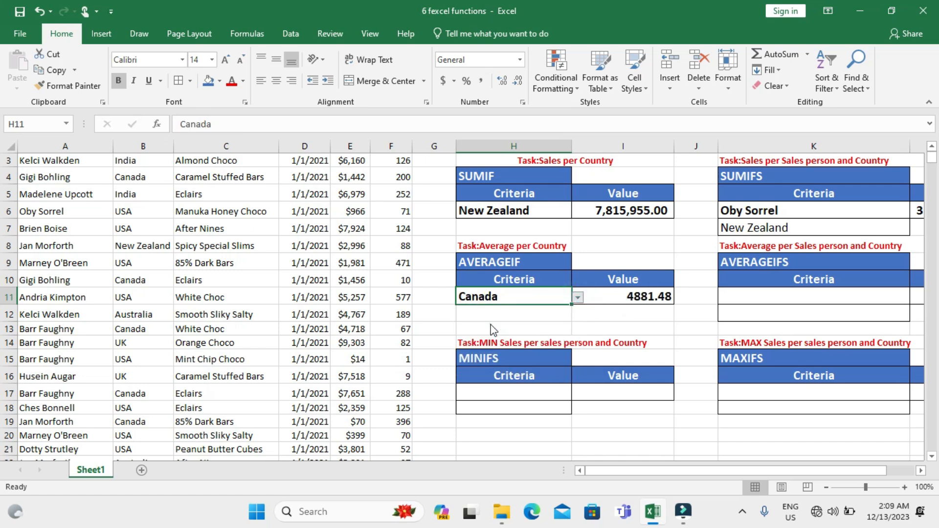
click(578, 299)
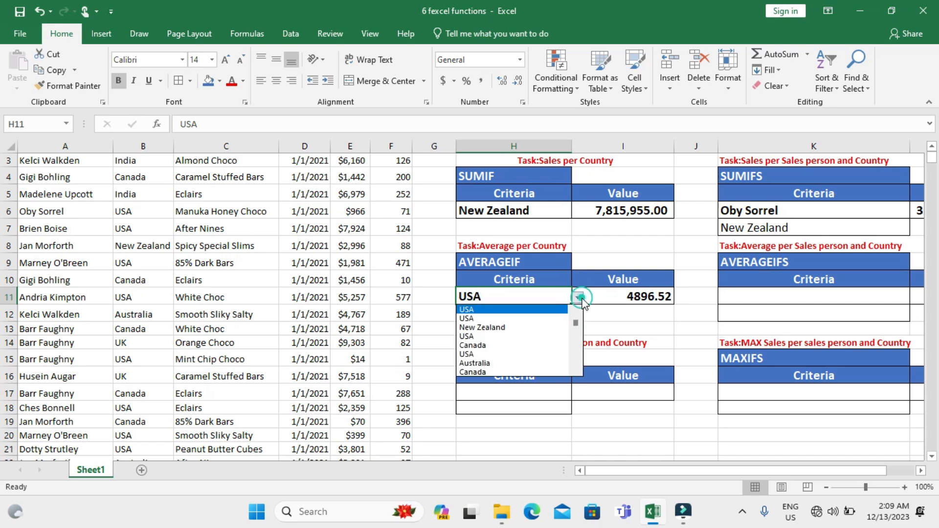
click(493, 363)
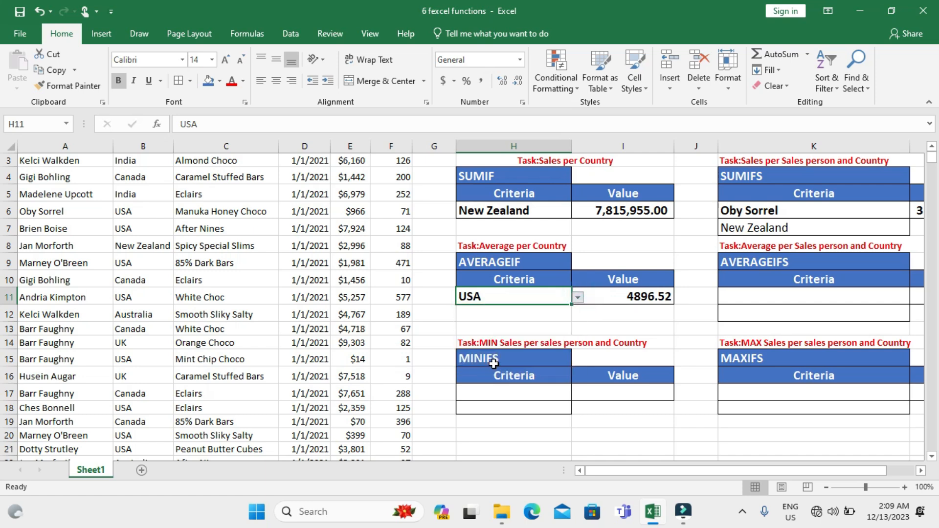
click(578, 297)
click(482, 372)
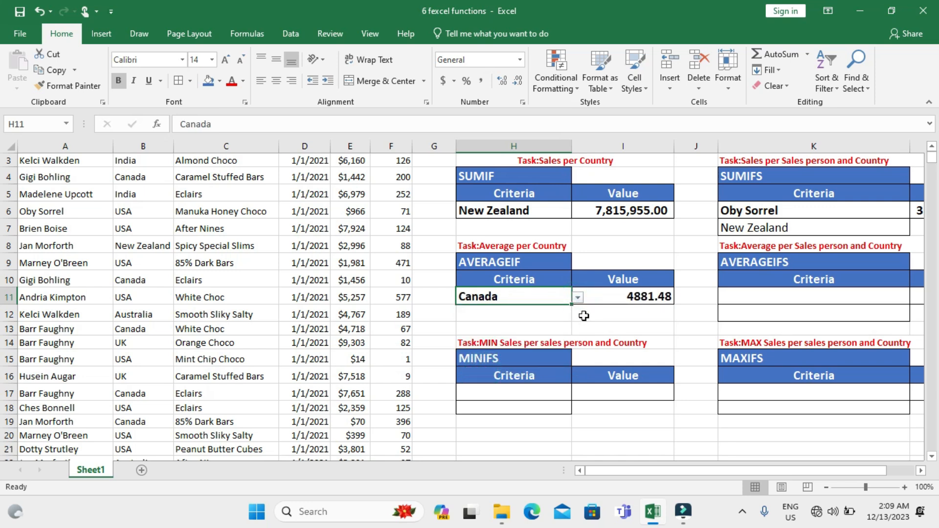
Copy the SUMIFS criteria cells K6:K7 with their drop-downs into K11:K12 of the AVERAGEIFS table
scroll(584, 316, right, 2)
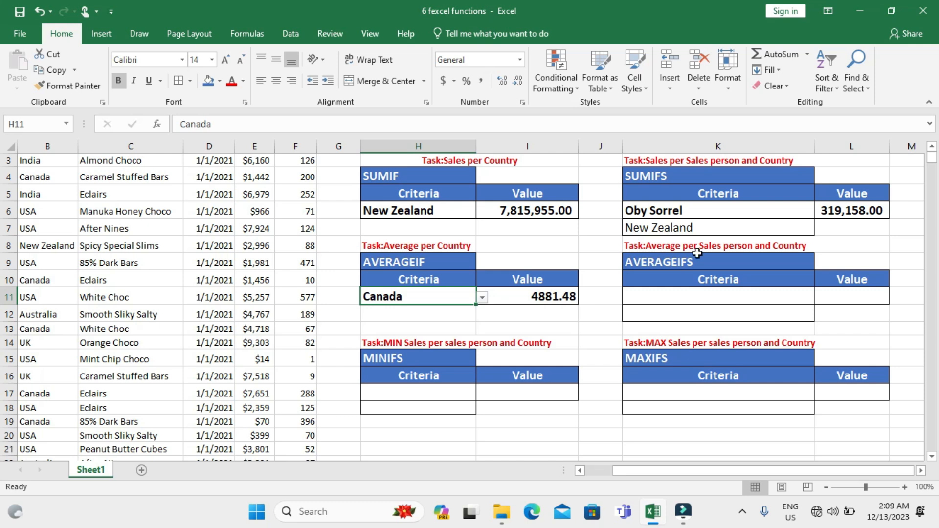
drag(699, 209, 698, 226)
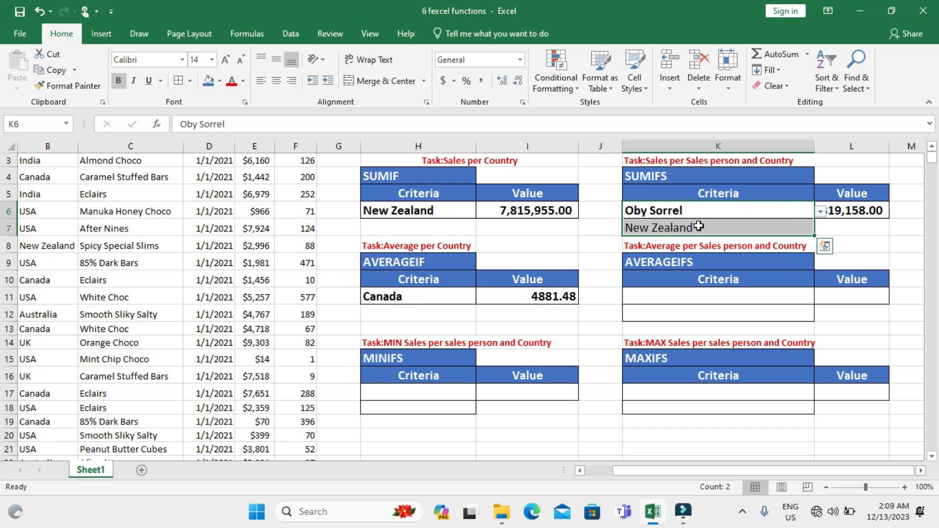
key(ctrl+c)
key(ctrl+q)
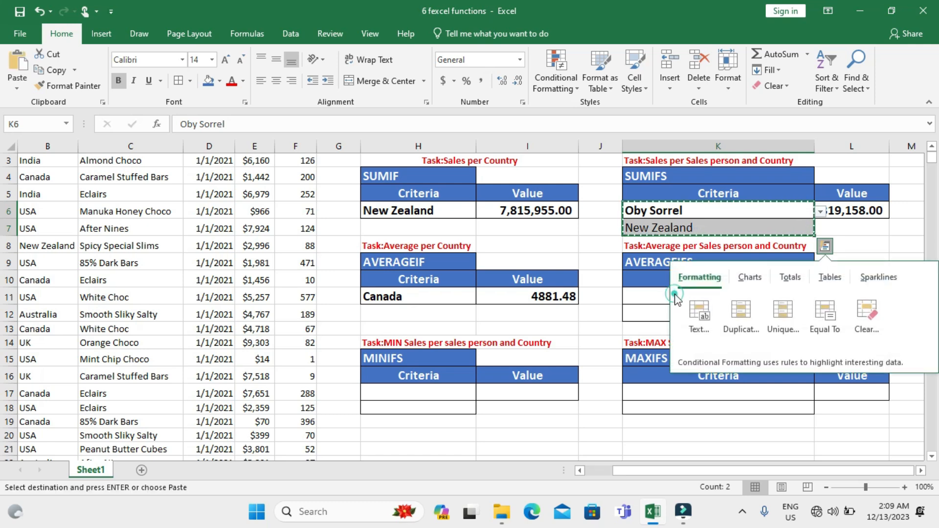
click(649, 300)
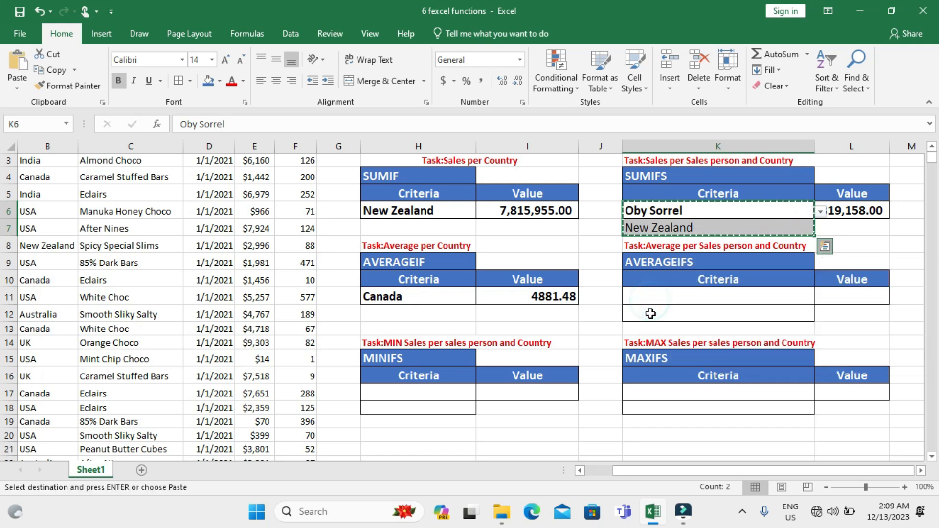
drag(650, 301, 651, 316)
key(ctrl+v)
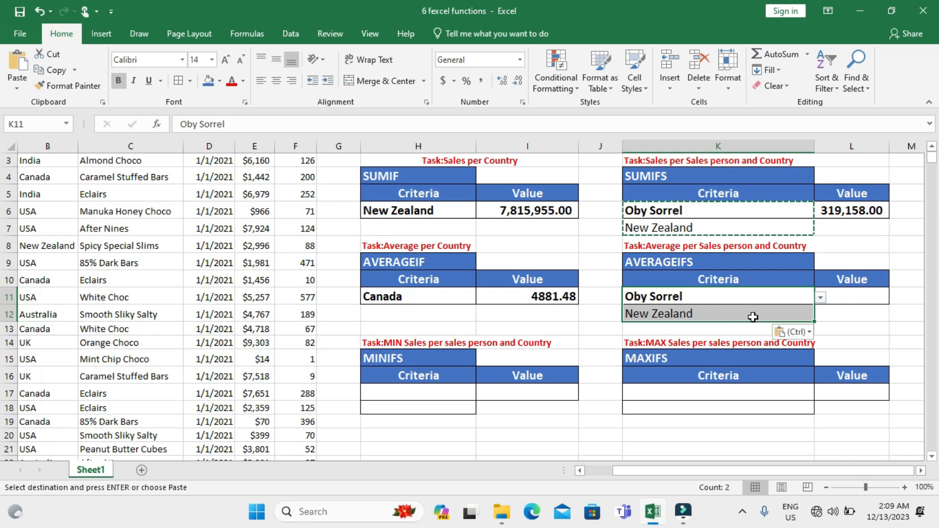
Begin an AVERAGEIFS formula in L11 with the Amount data E2:E9450 as the average range
click(856, 298)
click(856, 298)
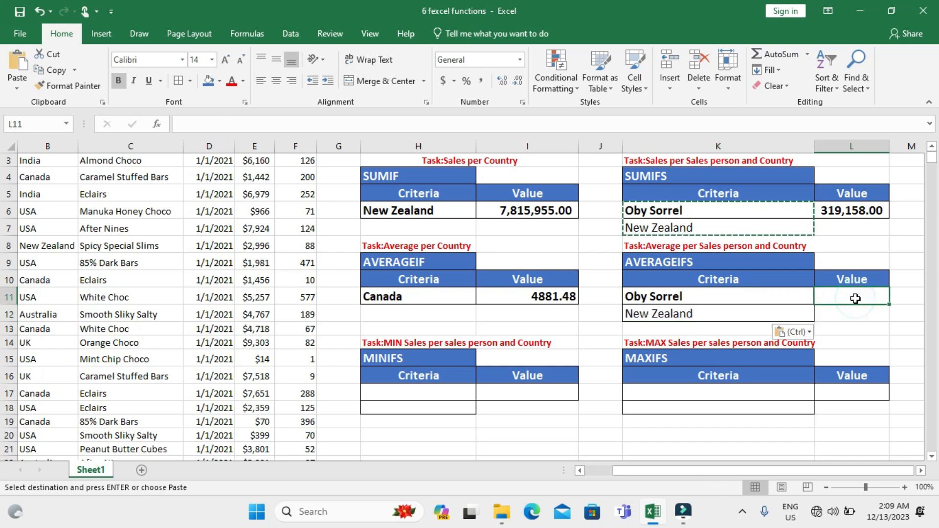
text(=)
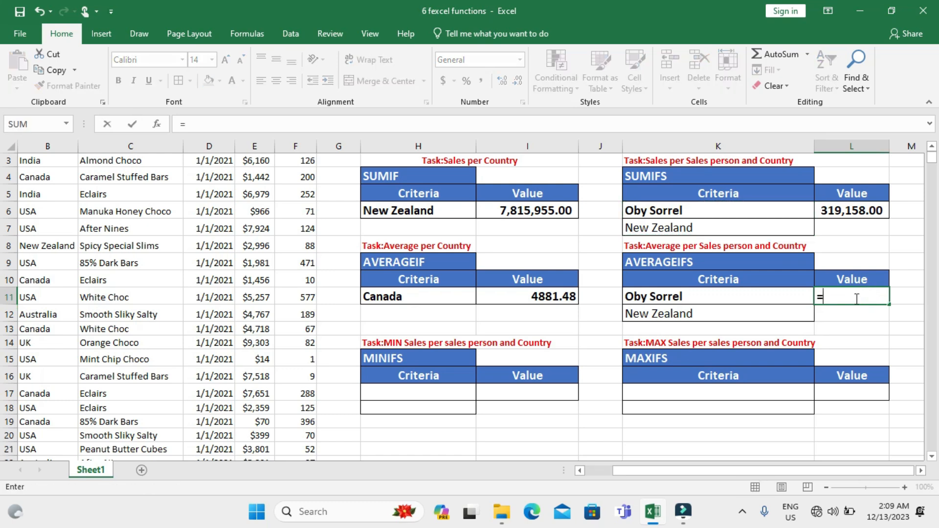
text(AVERAGE)
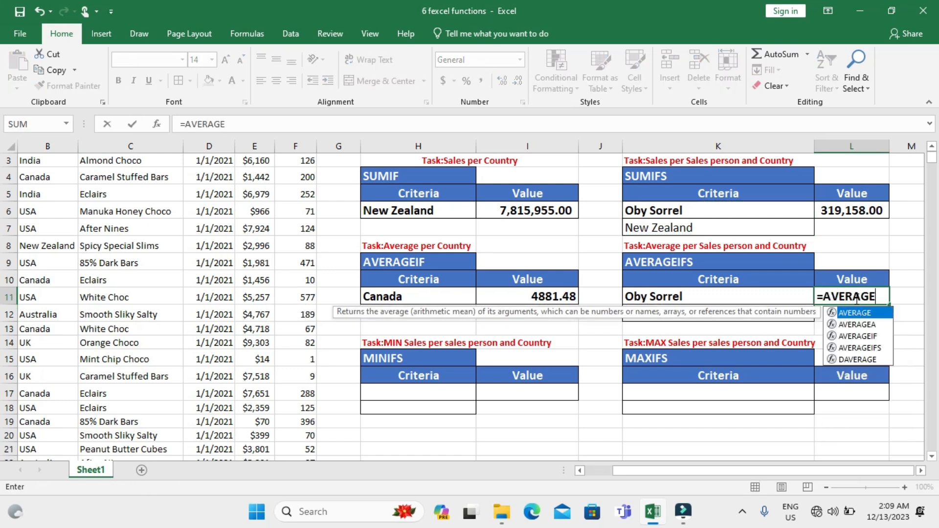
text(IFS()
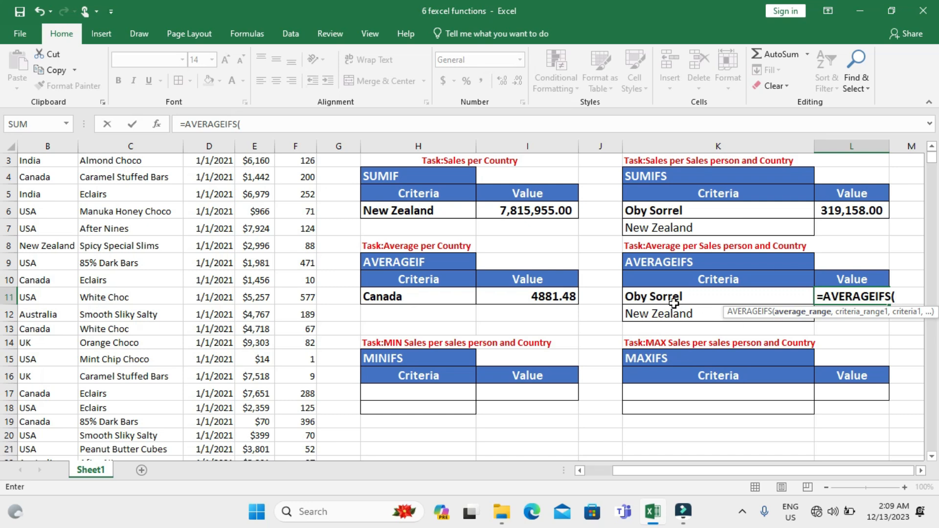
scroll(255, 203, up, 1)
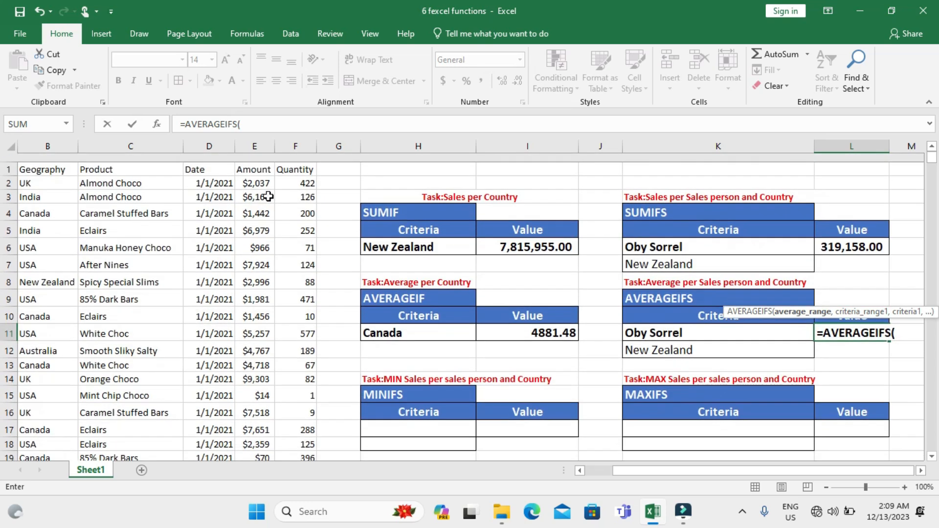
click(257, 175)
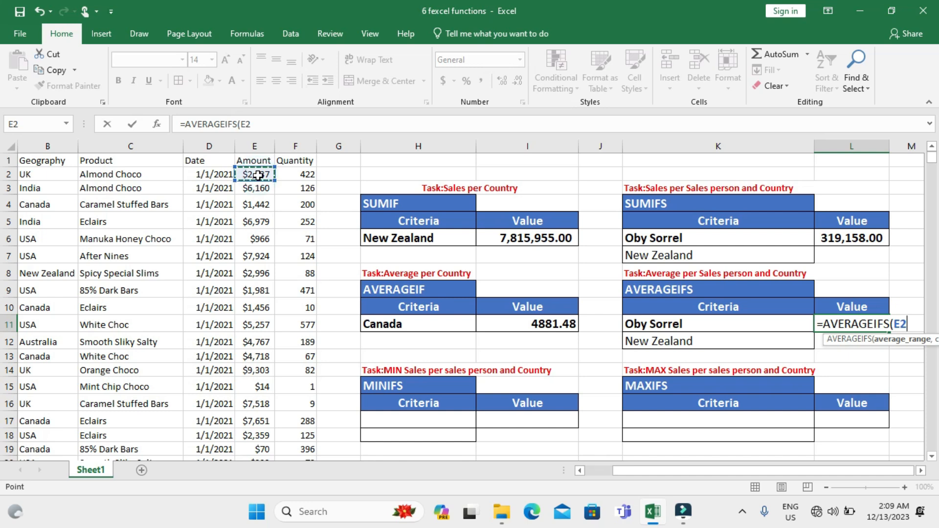
key(ctrl+shift+Down)
text(,)
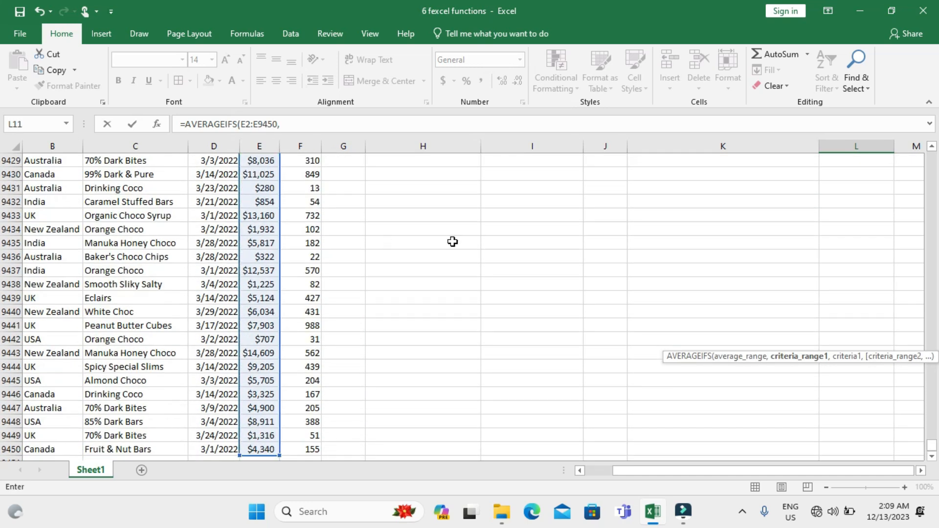
Add the Sales Person data A2:A9450 as the first AVERAGEIFS criteria range in L11, with K11 as its criteria
drag(933, 447, 933, 148)
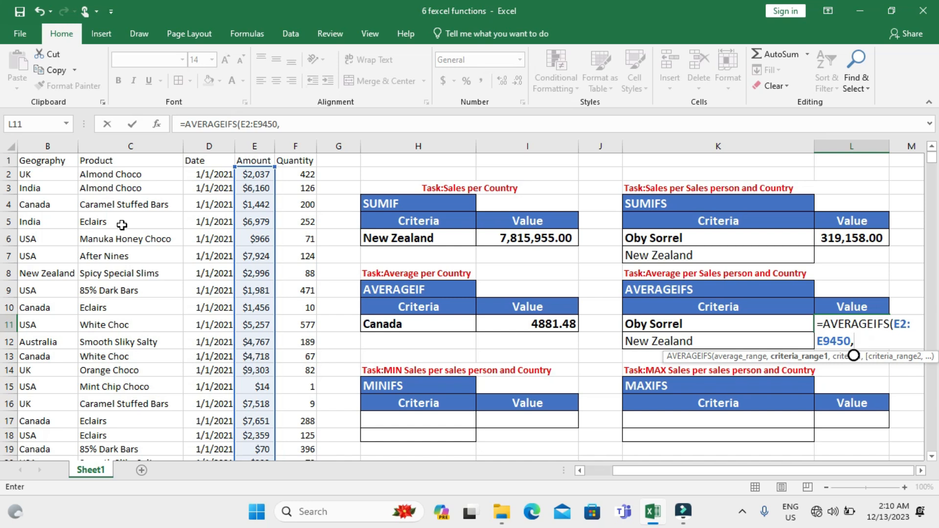
scroll(122, 225, left, 1)
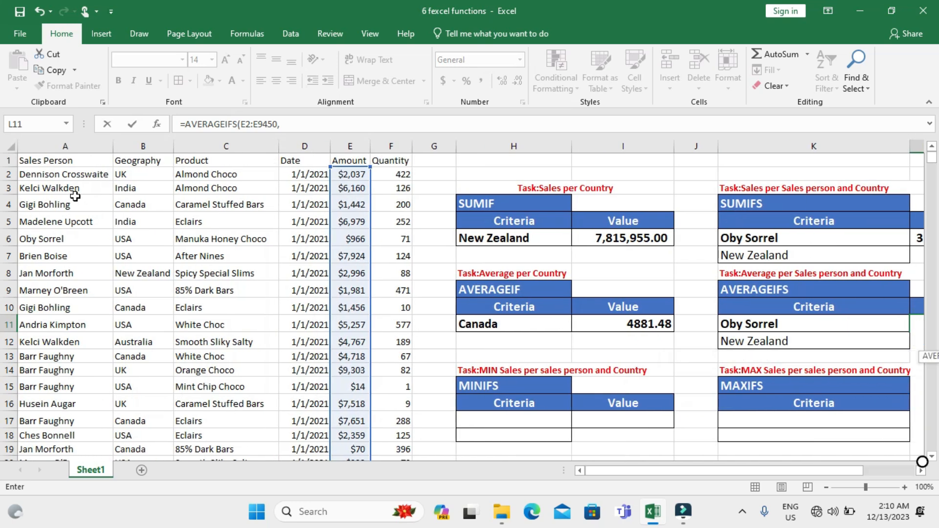
click(79, 174)
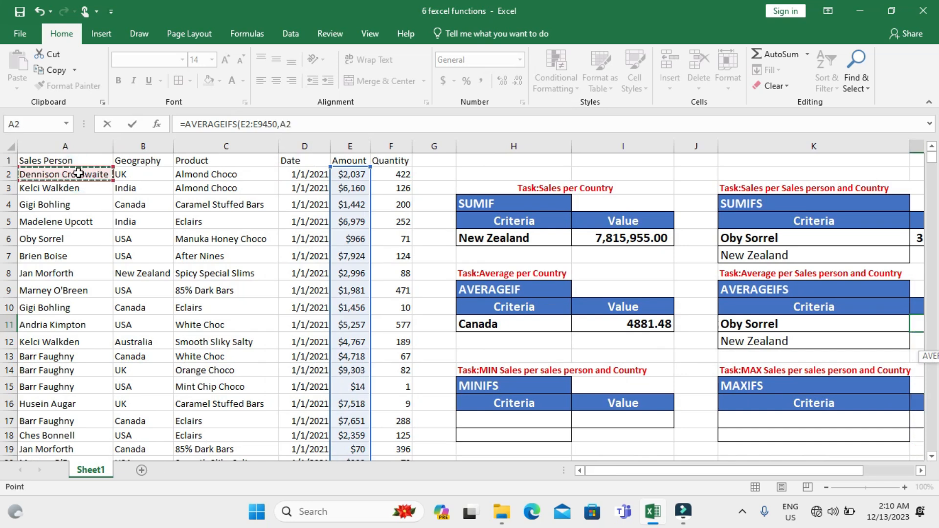
key(ctrl+shift+Down)
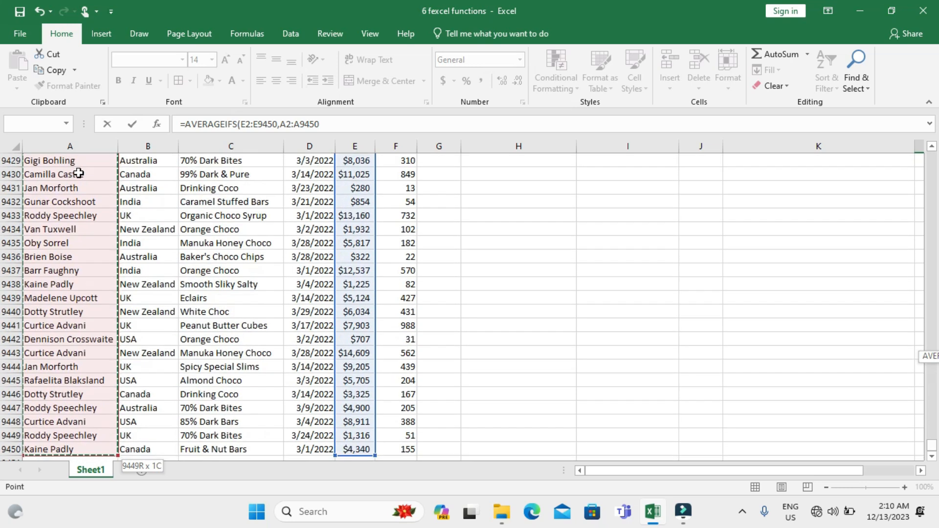
text(,)
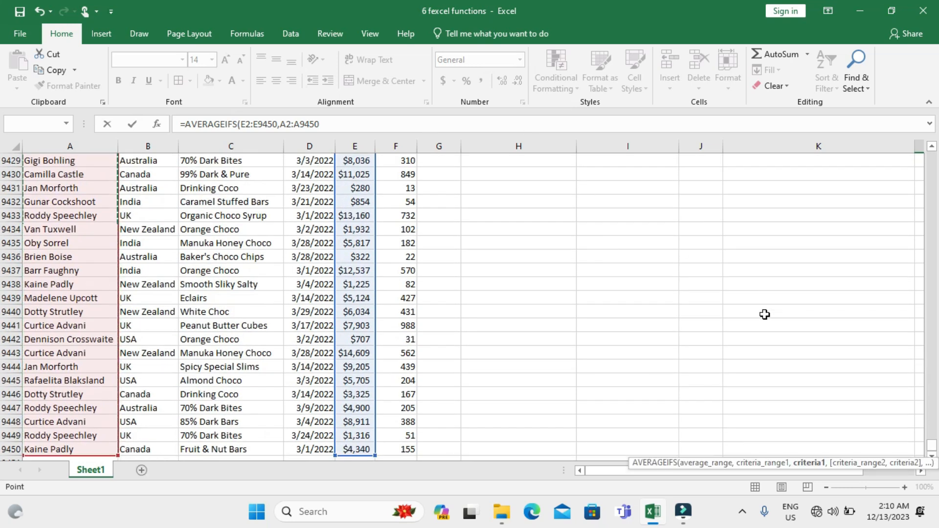
drag(933, 447, 930, 149)
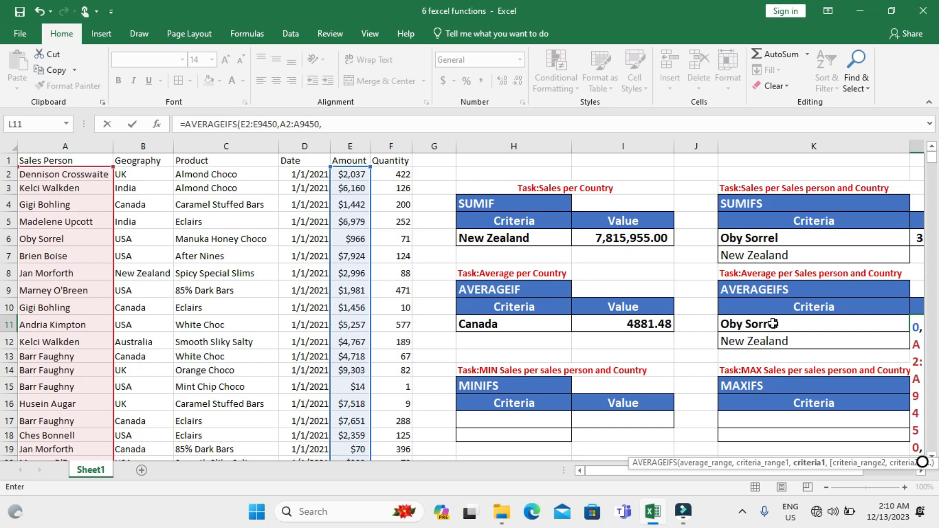
click(773, 324)
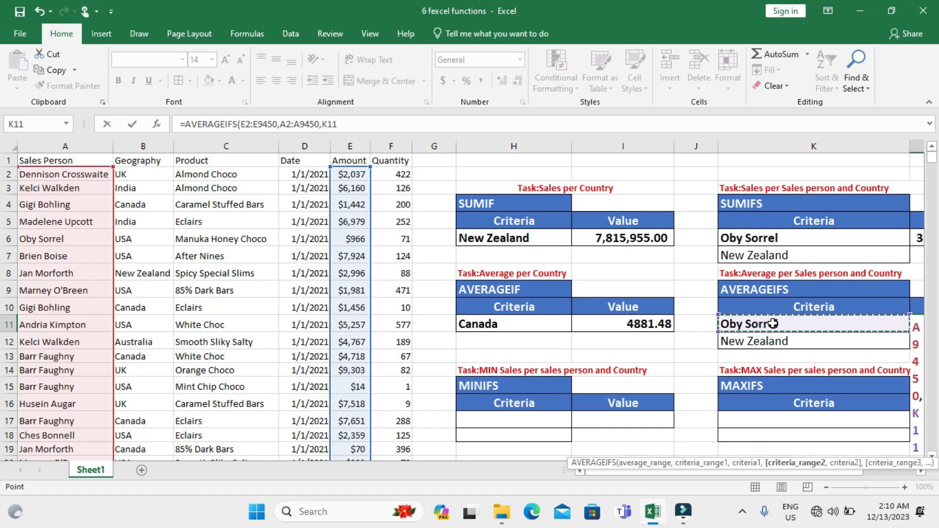
text(,)
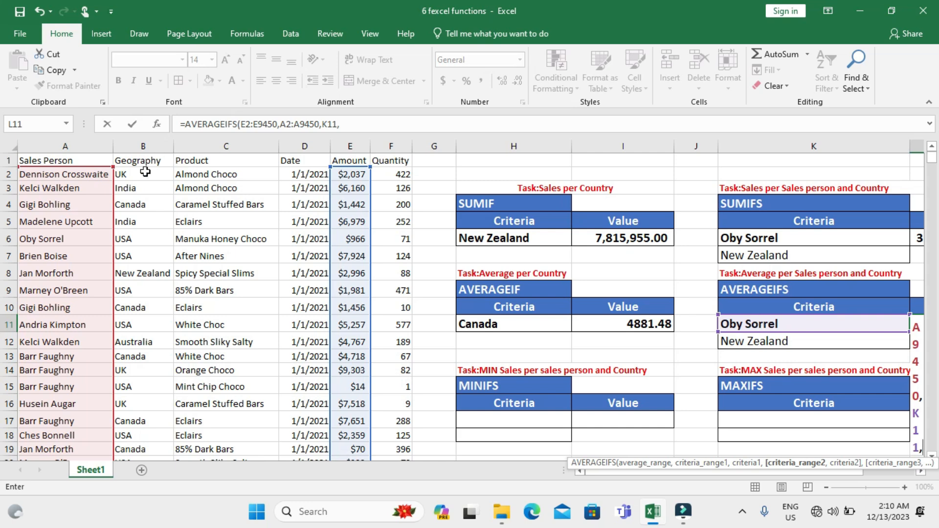
Add the Geography data B2:B9450 as the second criteria range with K12 as its criteria, and complete the AVERAGEIFS formula
click(145, 172)
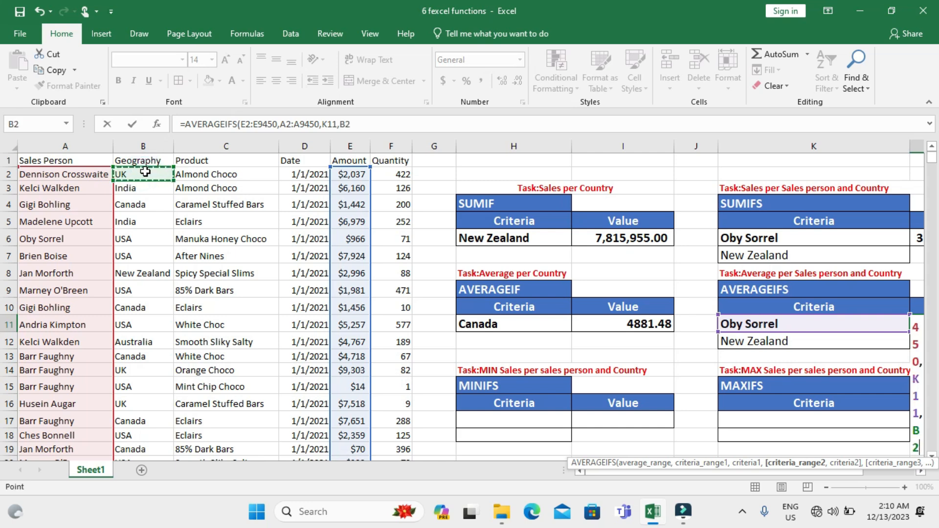
key(ctrl+shift+Down)
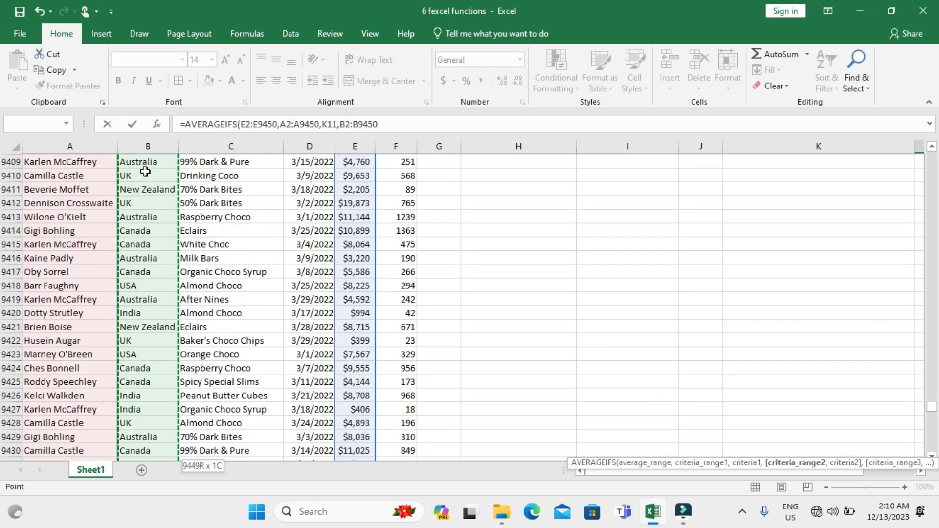
text(,)
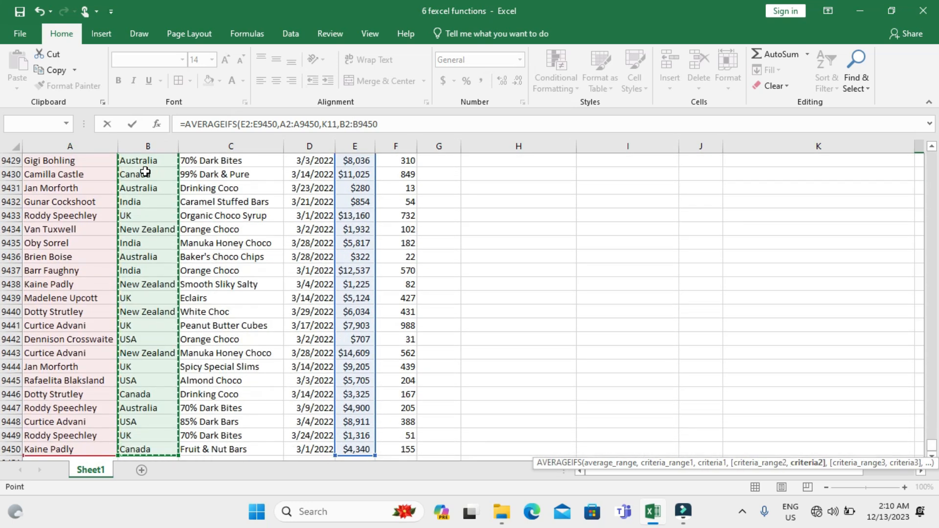
drag(933, 446, 934, 448)
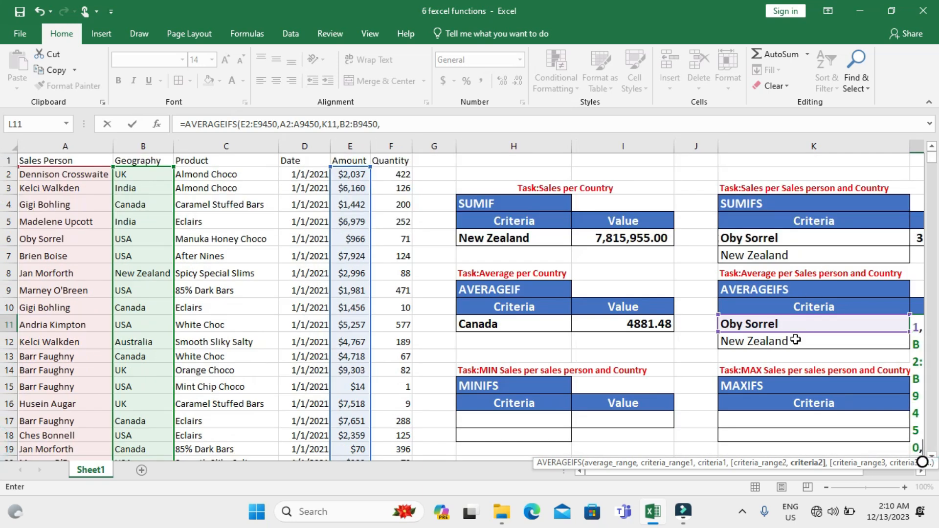
click(797, 340)
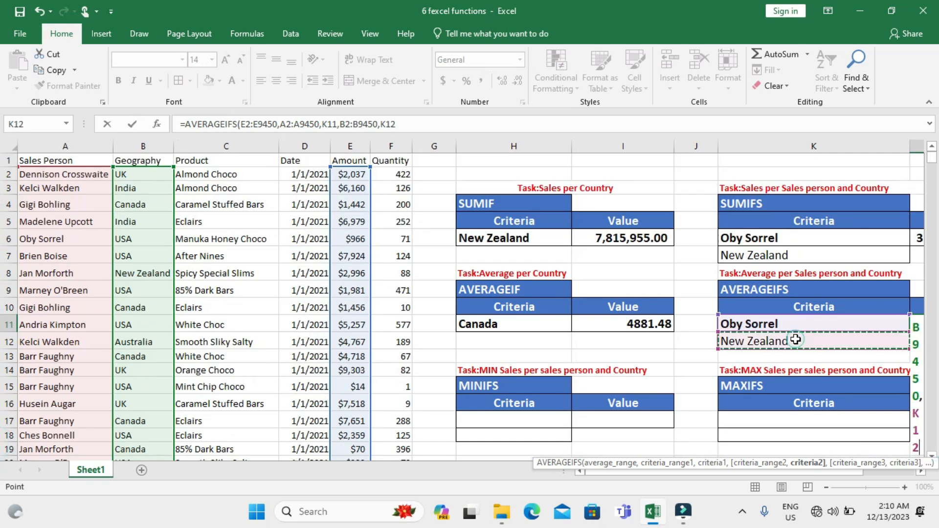
key(Return)
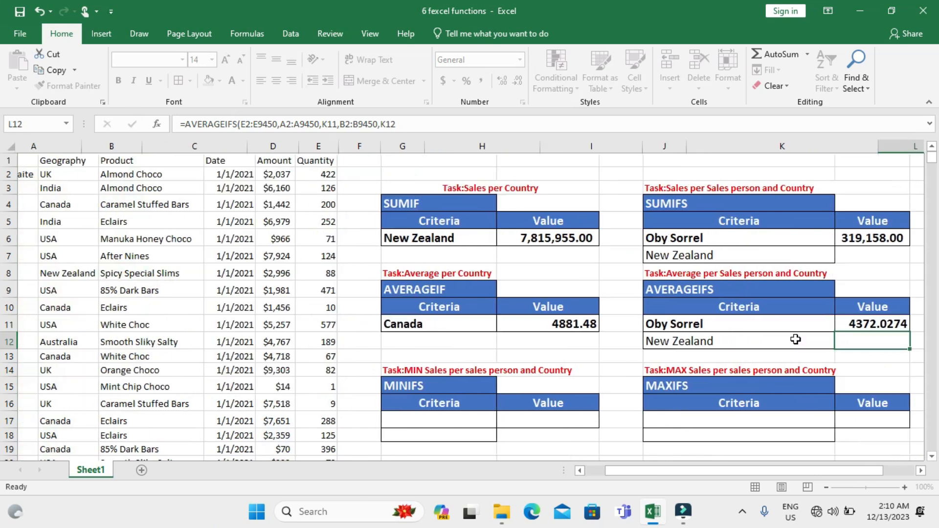
Format the AVERAGEIFS result in L11 with two decimal places and a thousands separator
click(847, 326)
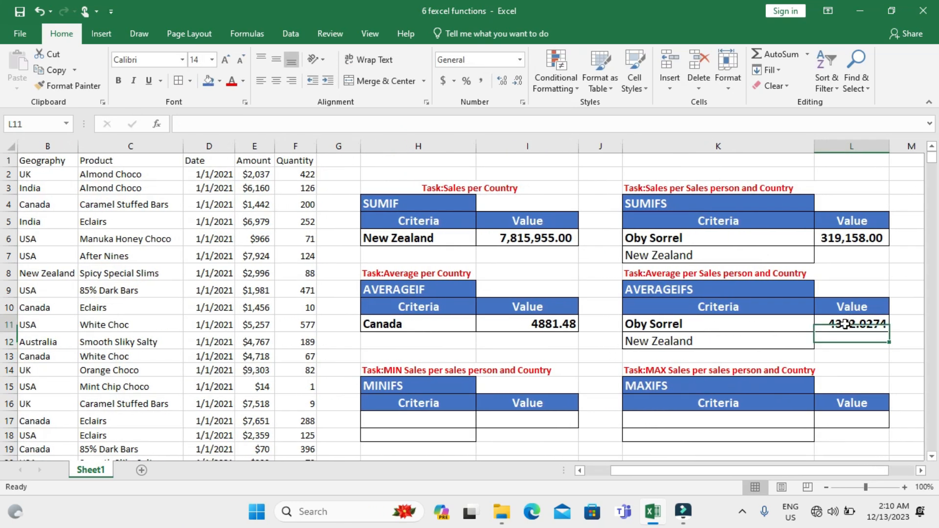
click(518, 80)
click(519, 80)
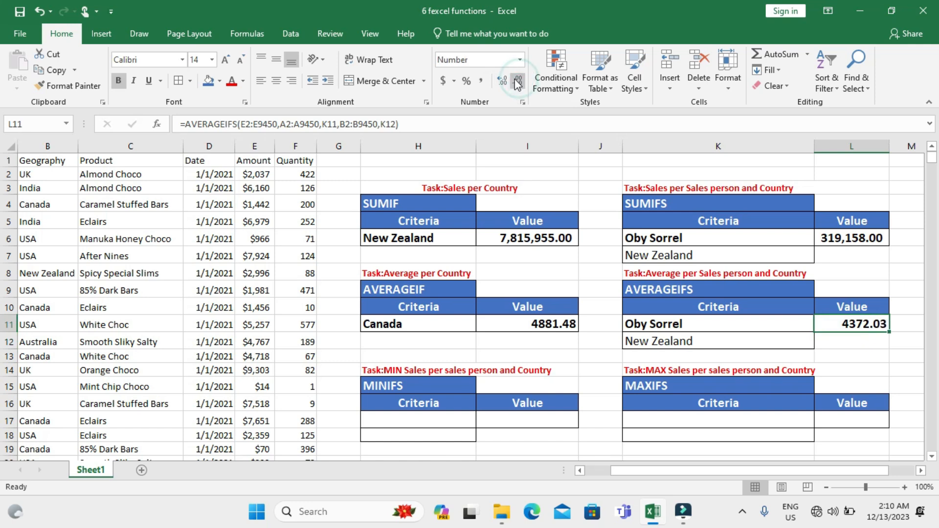
click(480, 81)
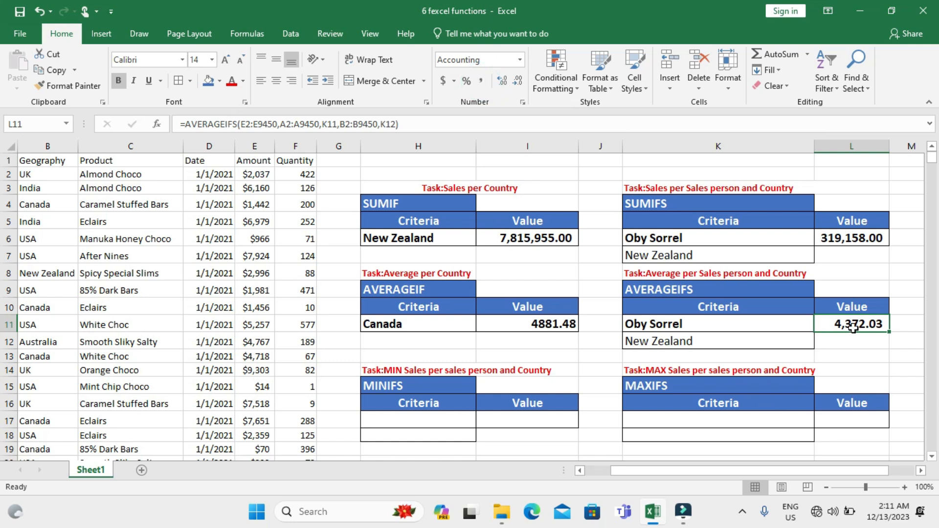
Try Canada as the AVERAGEIFS country criteria in K12, and set the cell to USA from its drop-down list
click(789, 326)
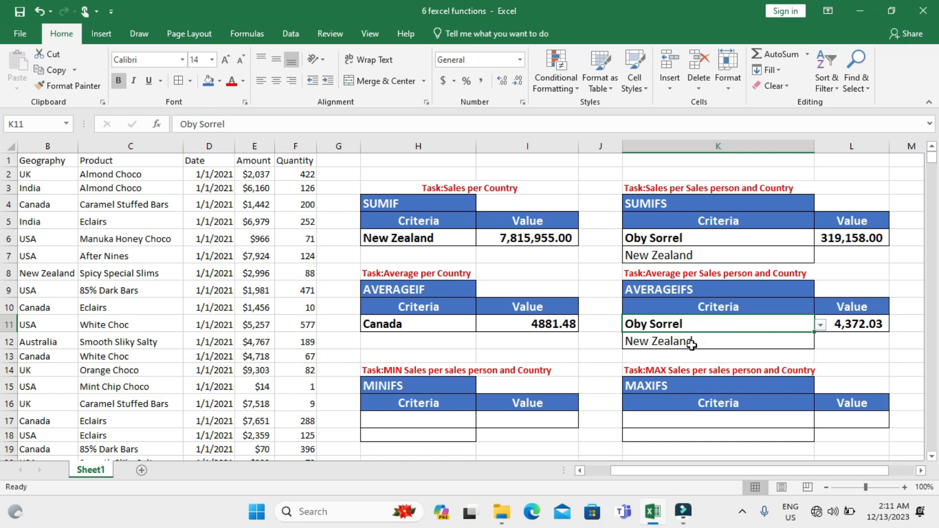
click(791, 340)
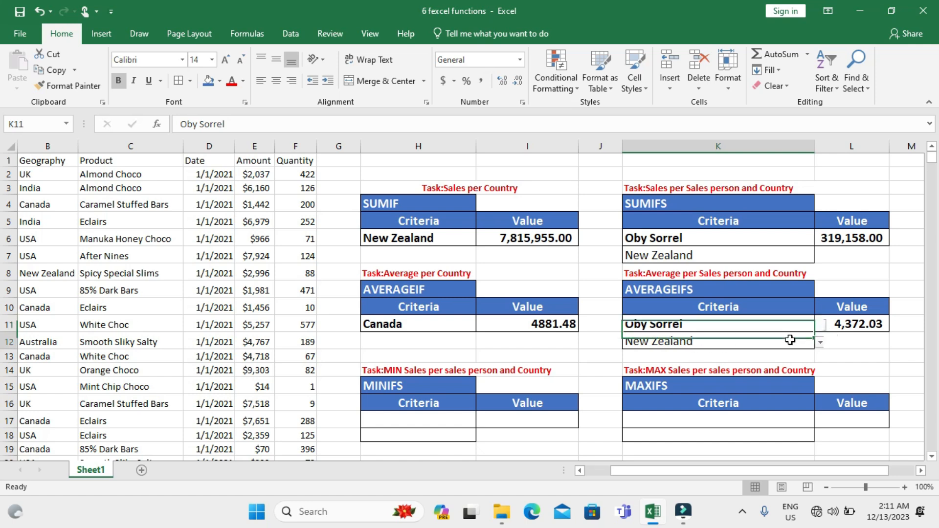
click(822, 343)
click(677, 373)
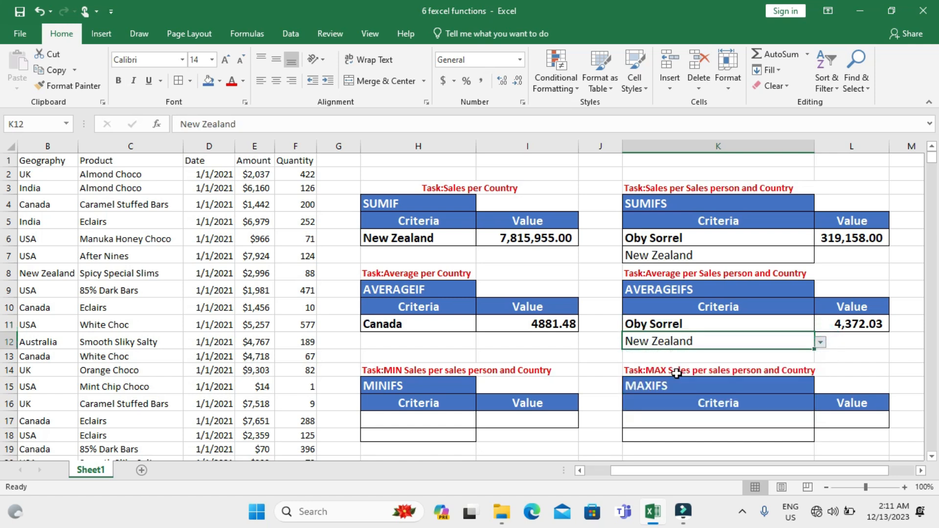
click(821, 343)
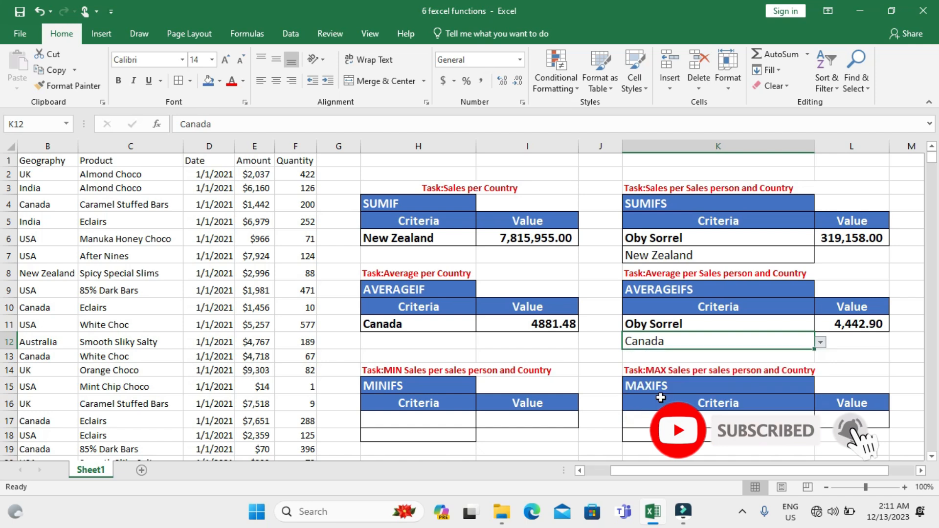
click(662, 398)
Change the AVERAGEIFS sales person in K11 to the next name in its drop-down list, and reselect USA in K12
click(774, 322)
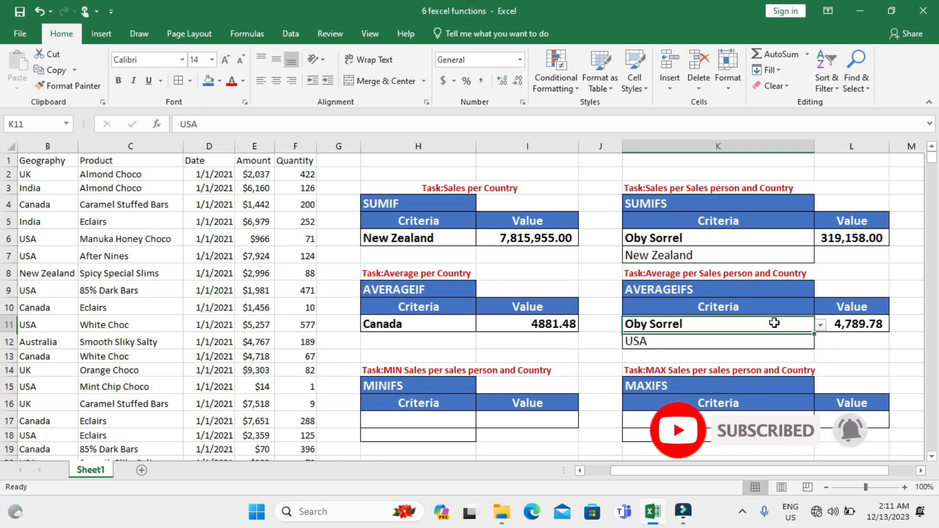
click(822, 327)
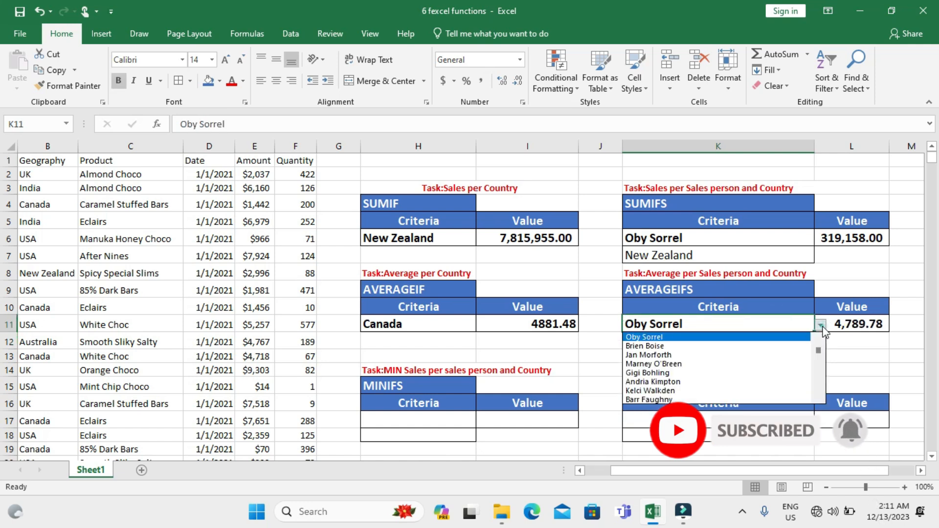
click(698, 347)
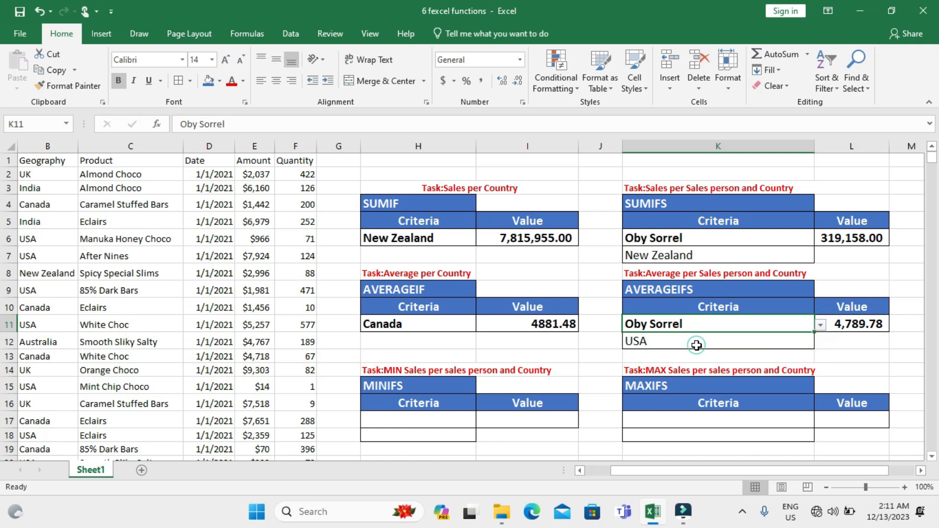
click(772, 340)
click(821, 342)
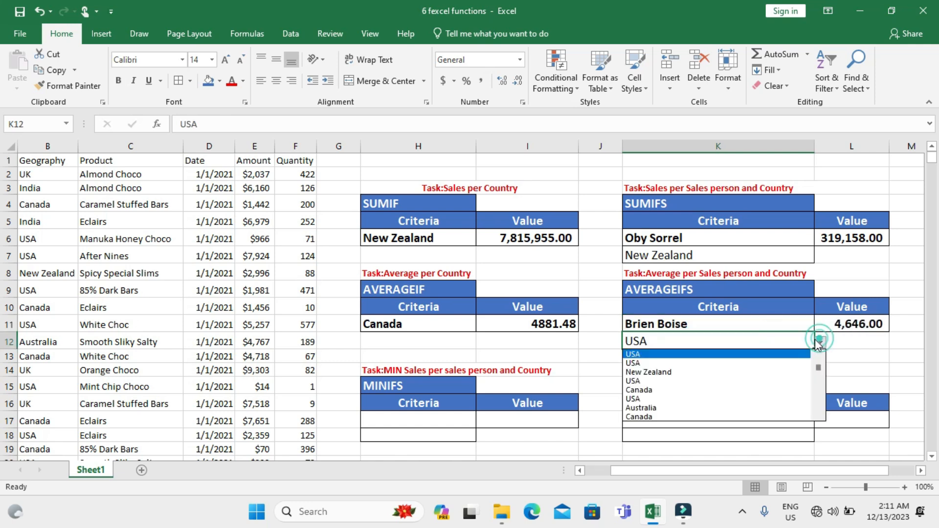
click(658, 397)
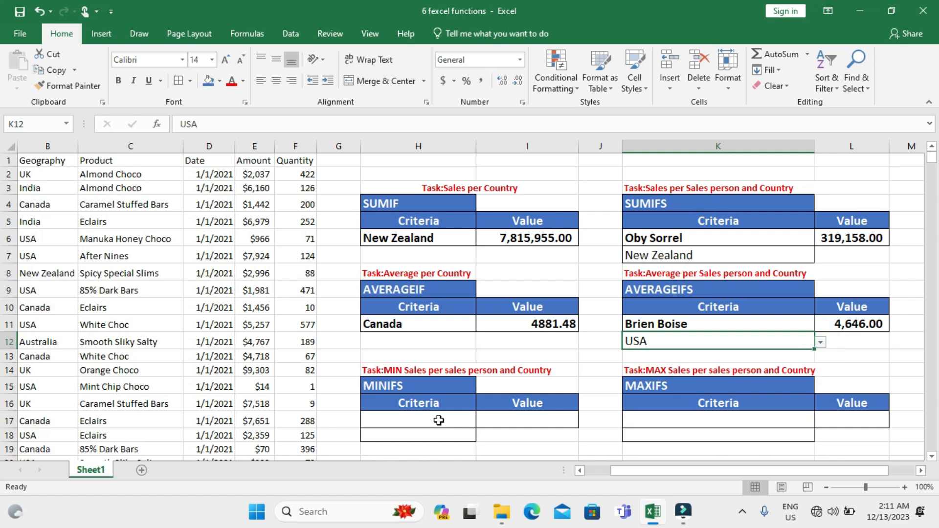
Copy the AVERAGEIFS criteria cells K11:K12 with their drop-downs into H17:H18 of the MINIFS table
click(412, 419)
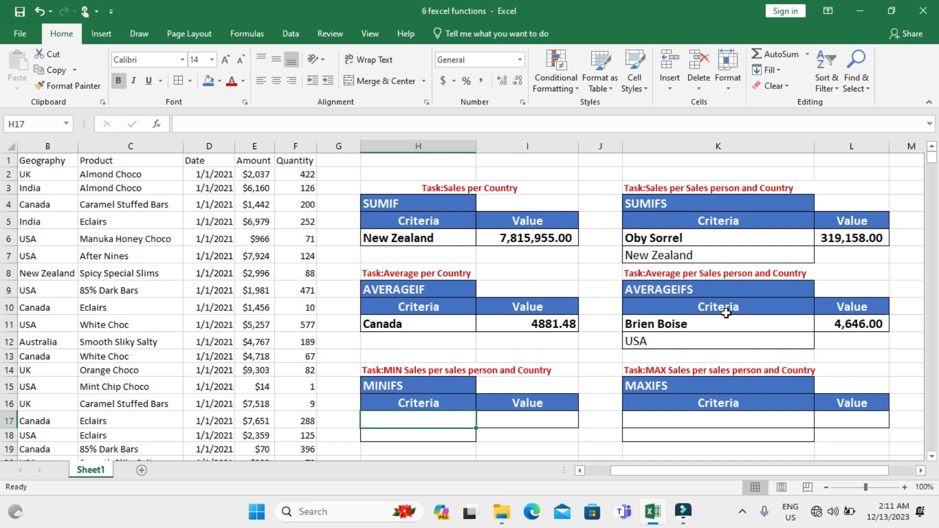
drag(684, 321, 676, 341)
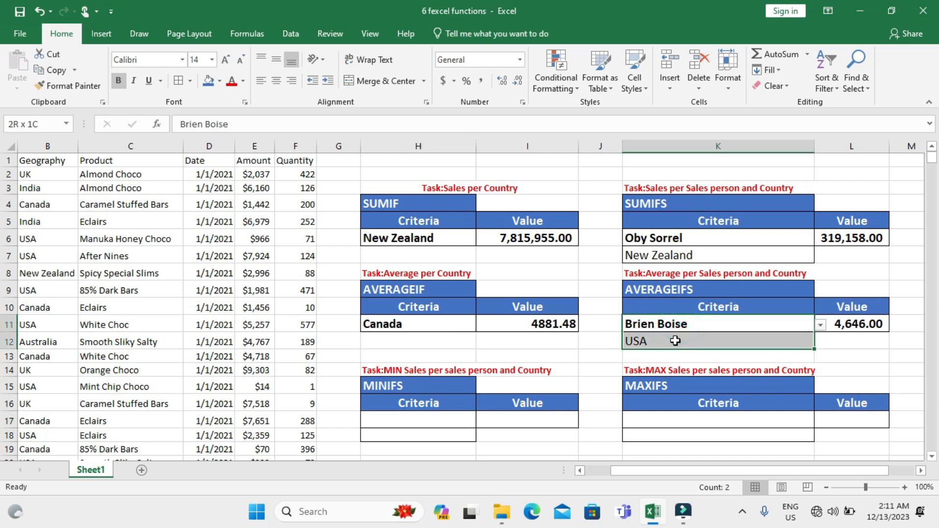
key(ctrl+c)
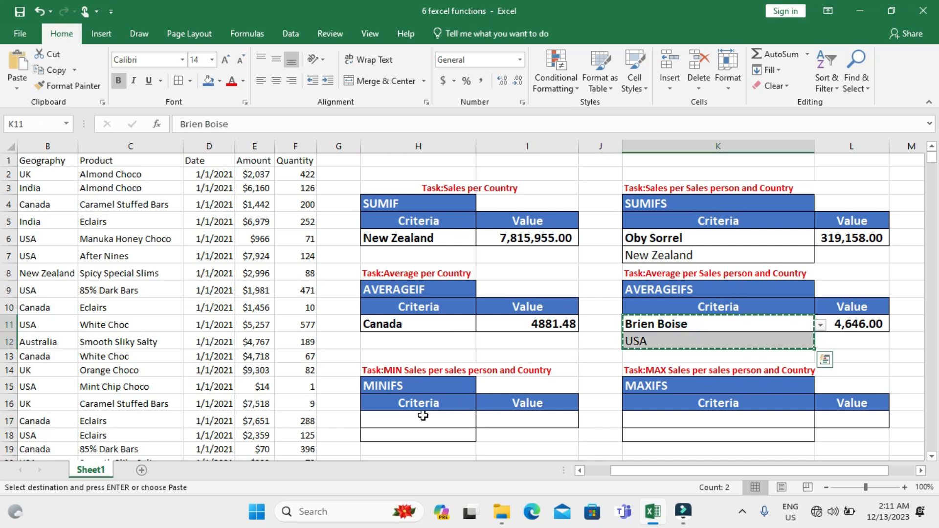
drag(420, 417, 416, 436)
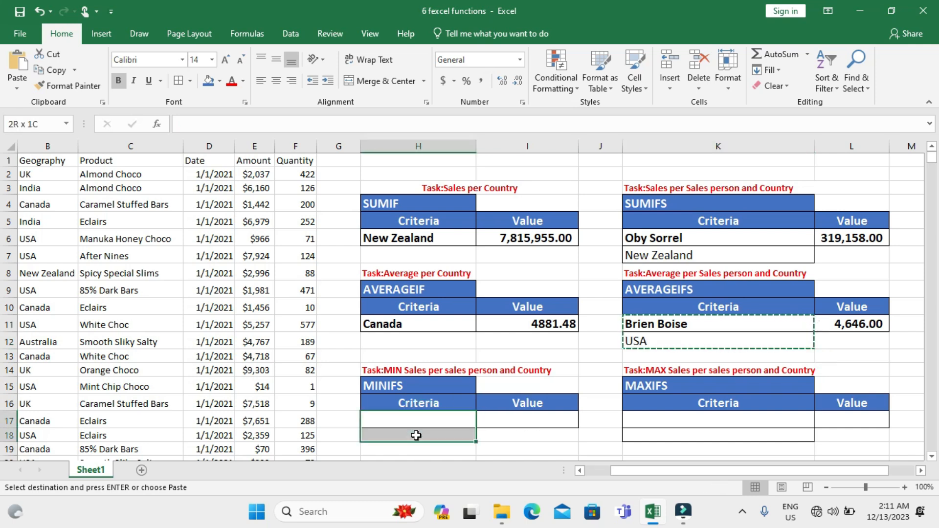
key(ctrl+v)
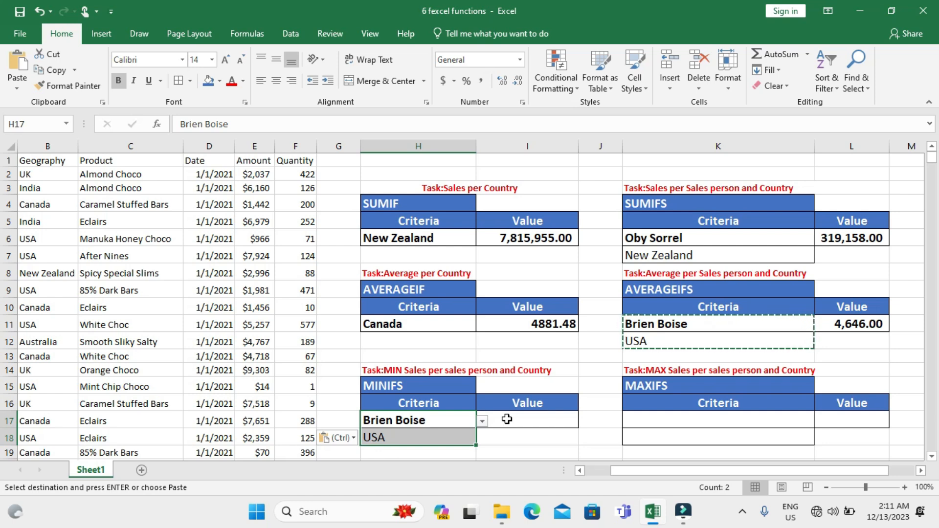
Start a MINIFS formula in I17 with the Amount range E2:E9450 as the minimum range
click(507, 420)
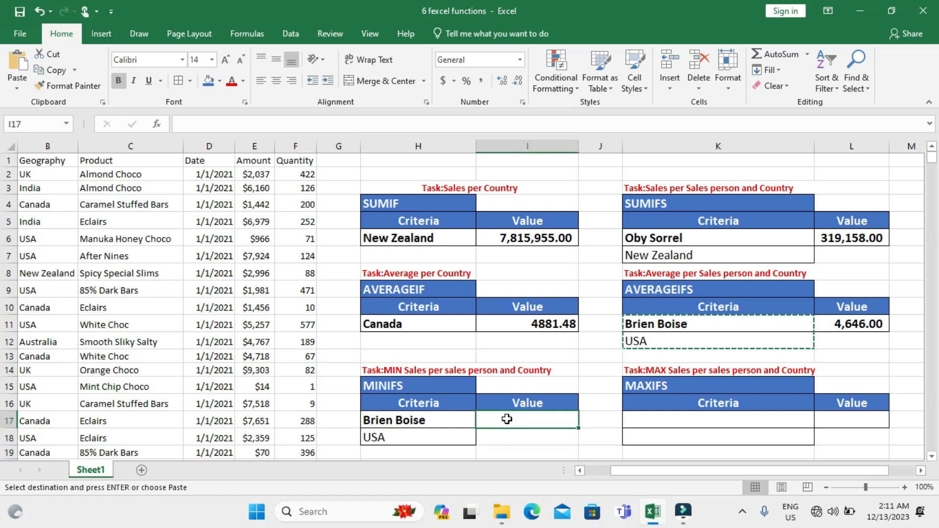
text(=MIN)
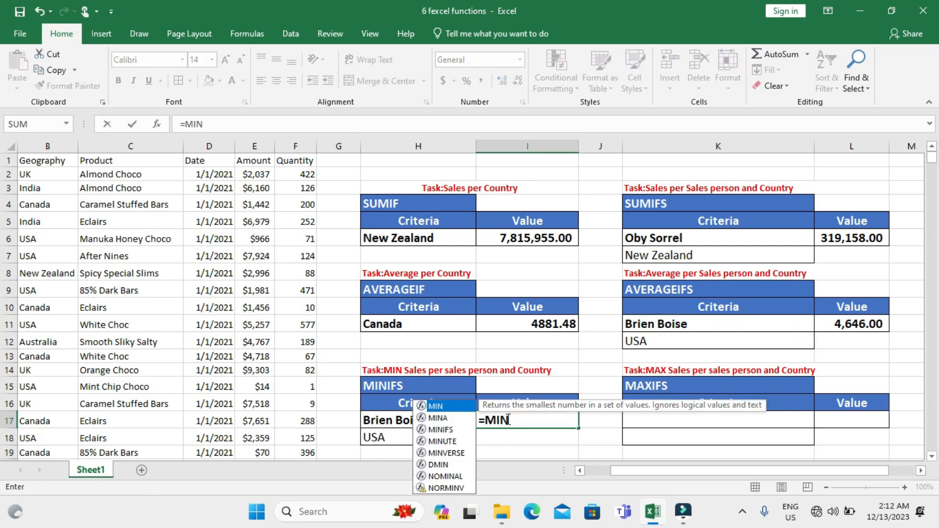
text(IFS()
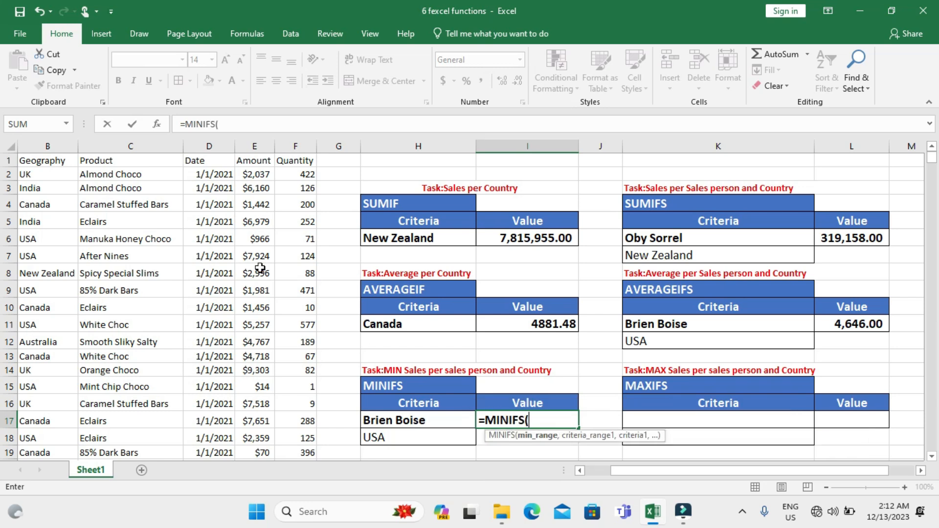
click(248, 173)
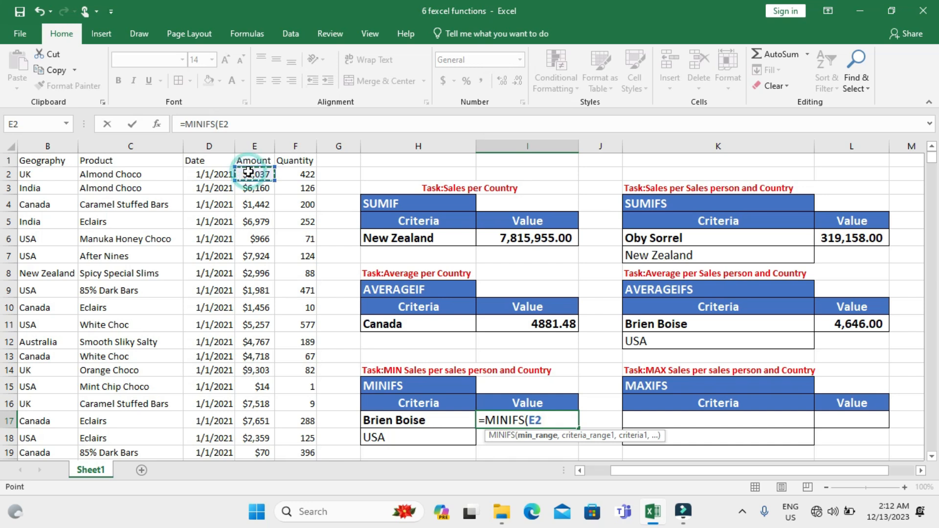
key(ctrl+shift+Down)
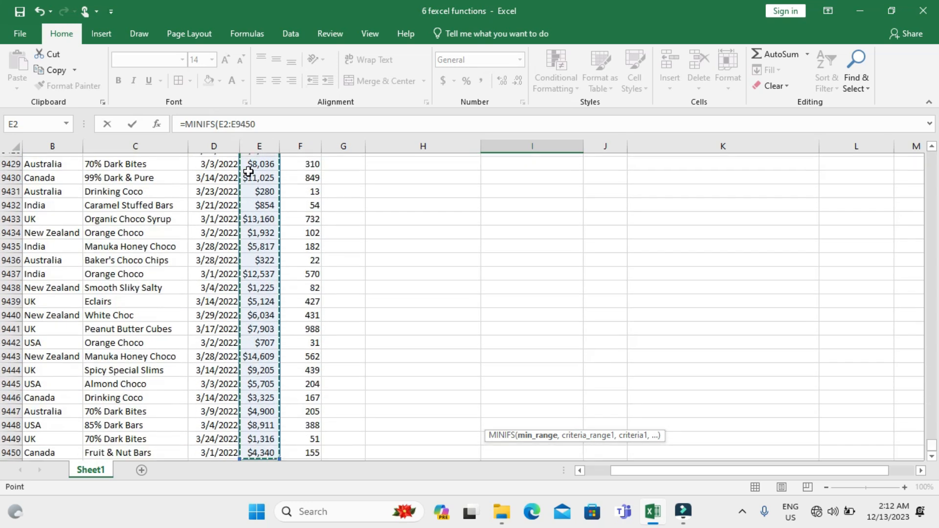
text(,)
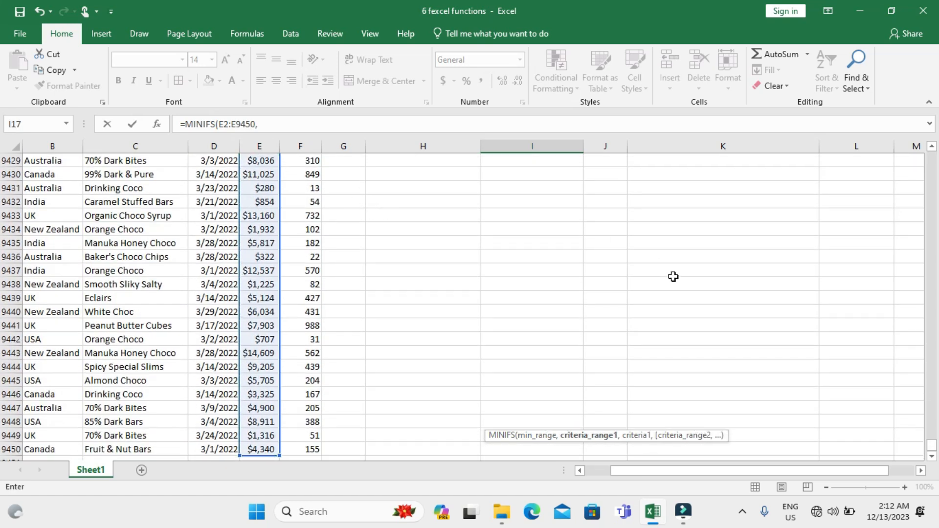
Add the Sales Person range A2:A9450 with criterion cell H17 as the first condition of the MINIFS formula
drag(934, 446, 935, 151)
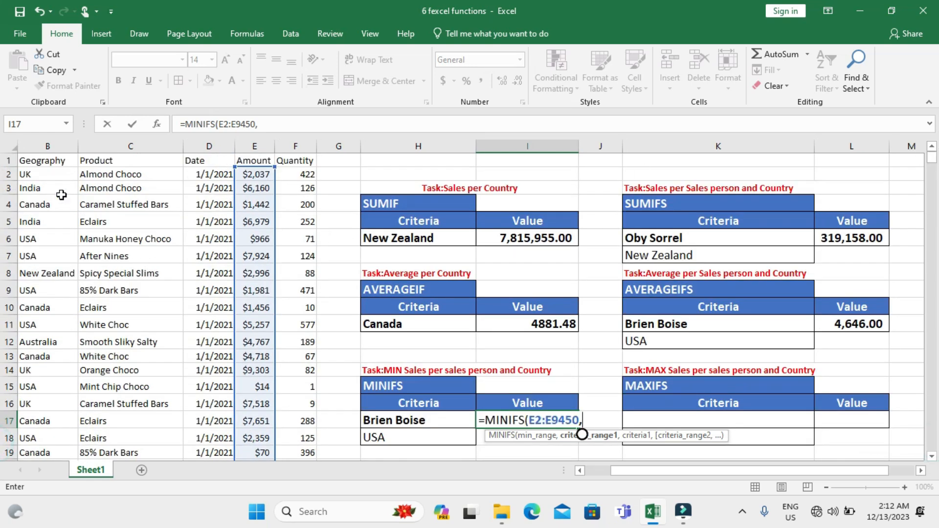
scroll(163, 238, left, 1)
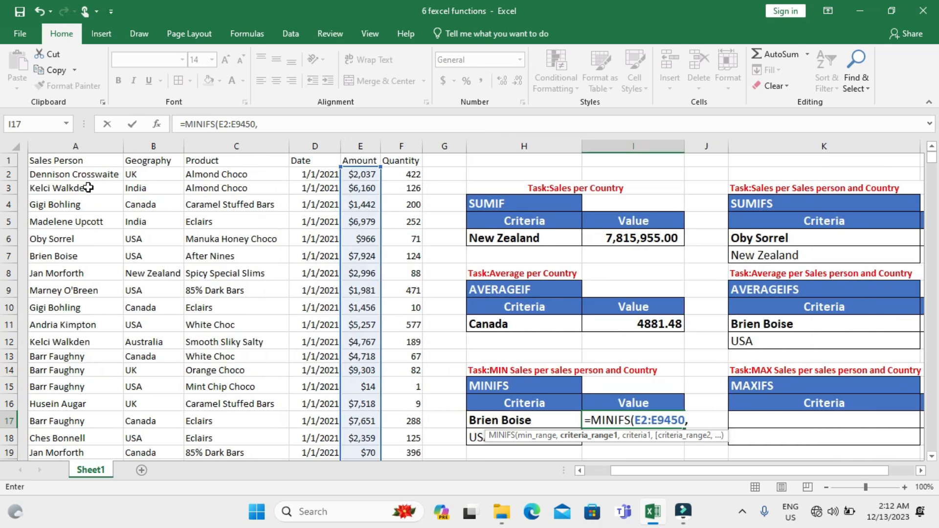
click(78, 175)
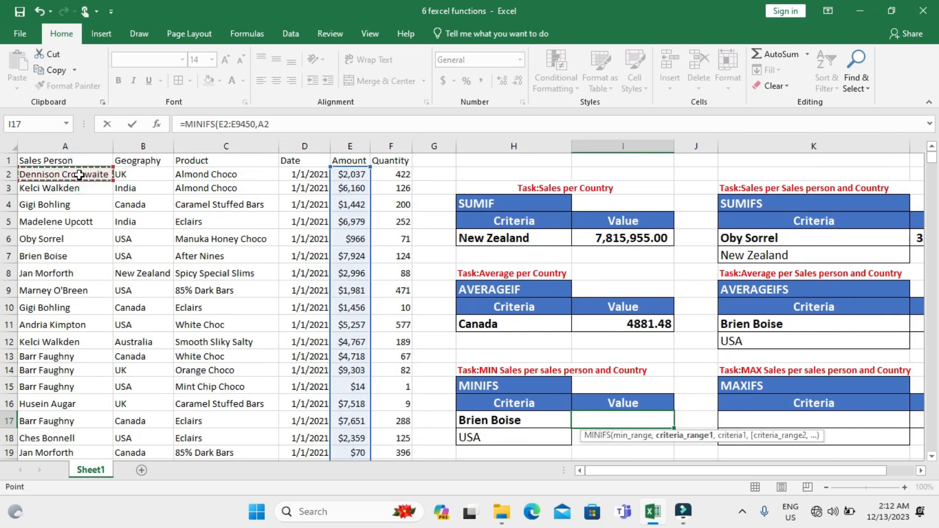
key(ctrl+shift+Down)
text(,)
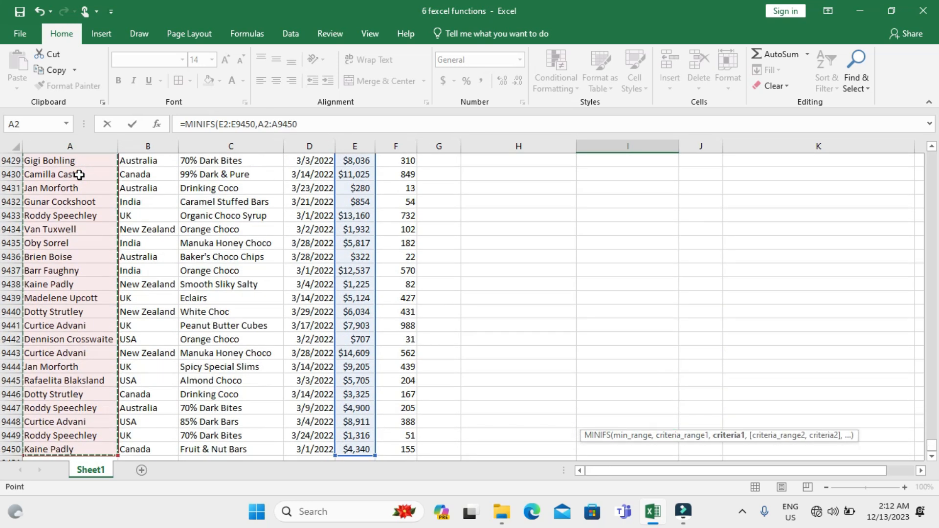
drag(933, 449, 933, 152)
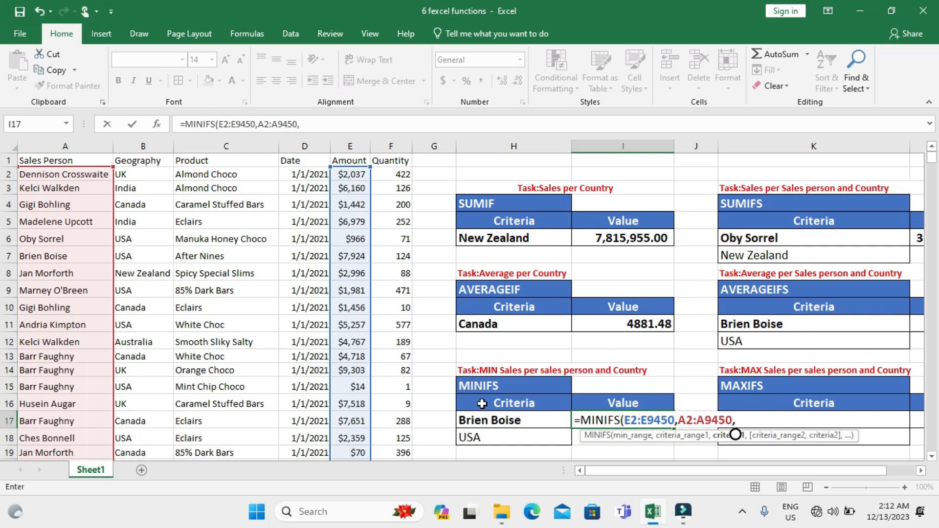
click(517, 422)
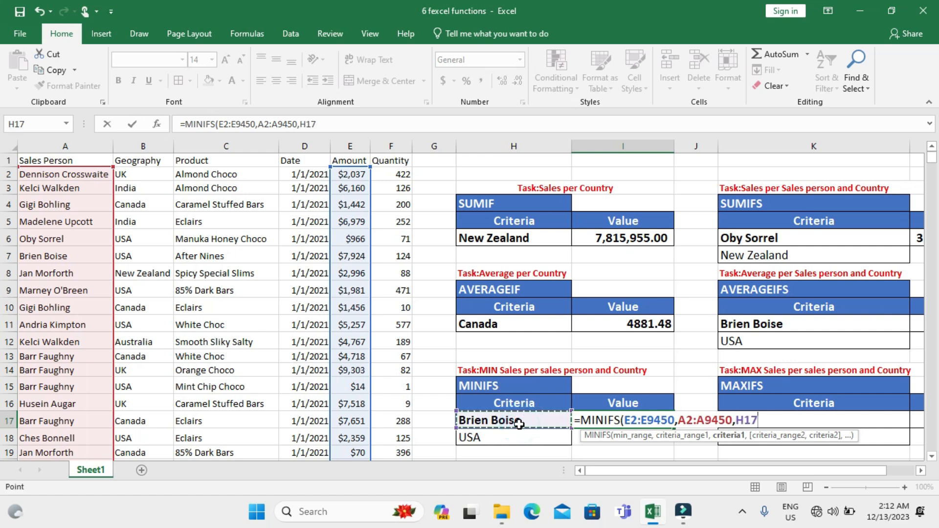
text(,)
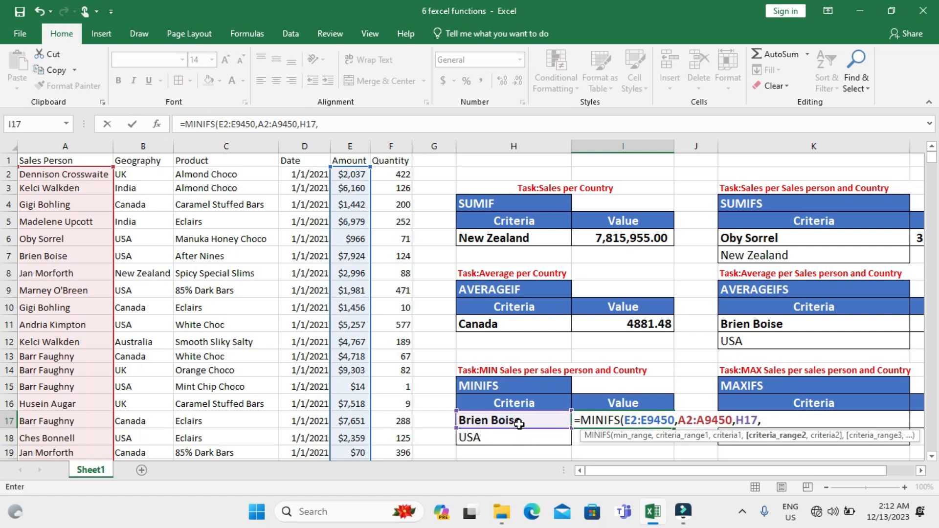
Add the Geography range B2:B9450 with criterion cell H18 as the second condition and complete the MINIFS formula
click(152, 175)
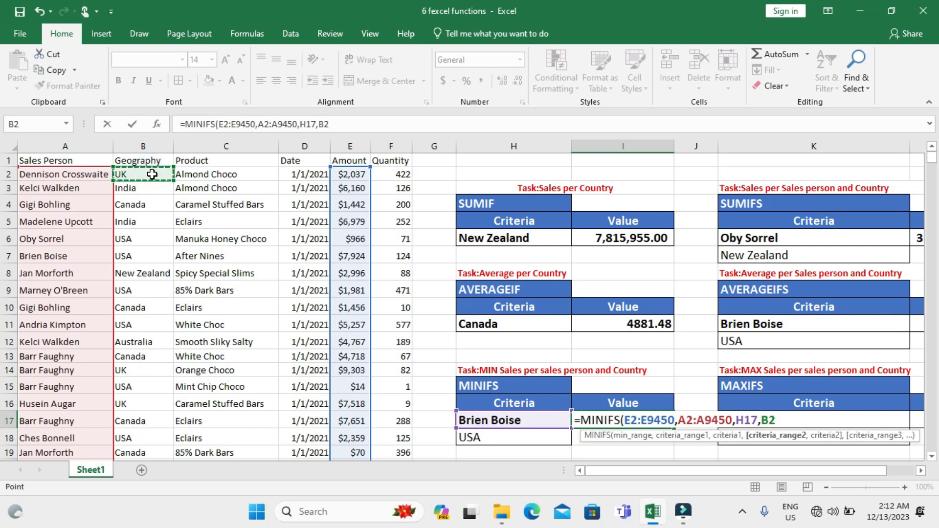
key(ctrl+shift+Down)
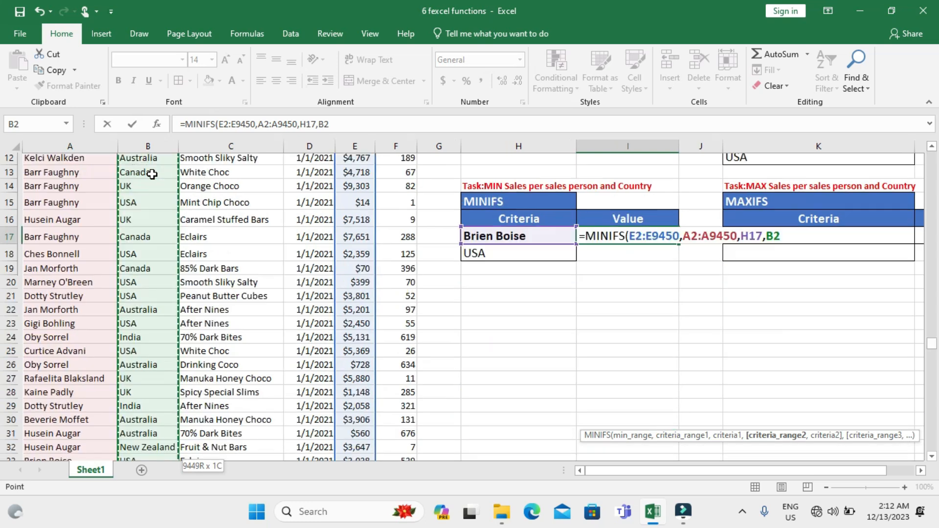
text(,)
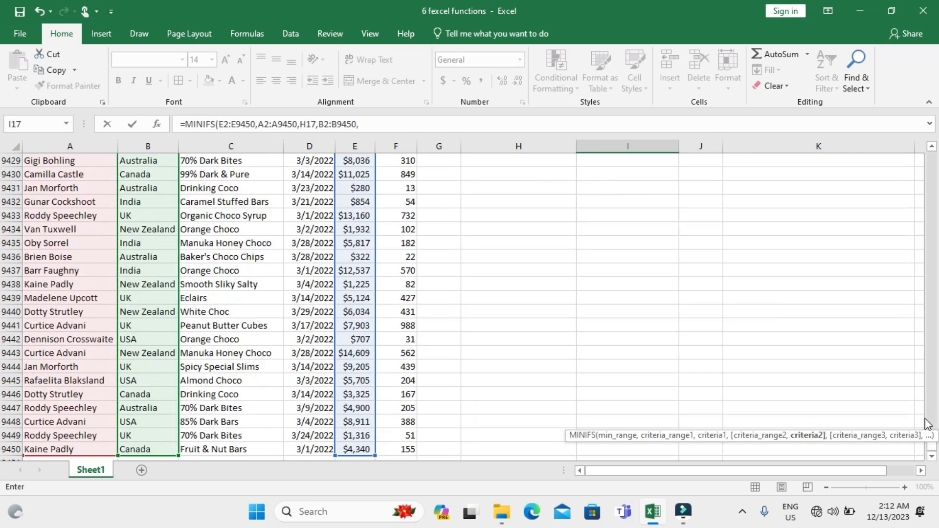
drag(935, 449, 936, 165)
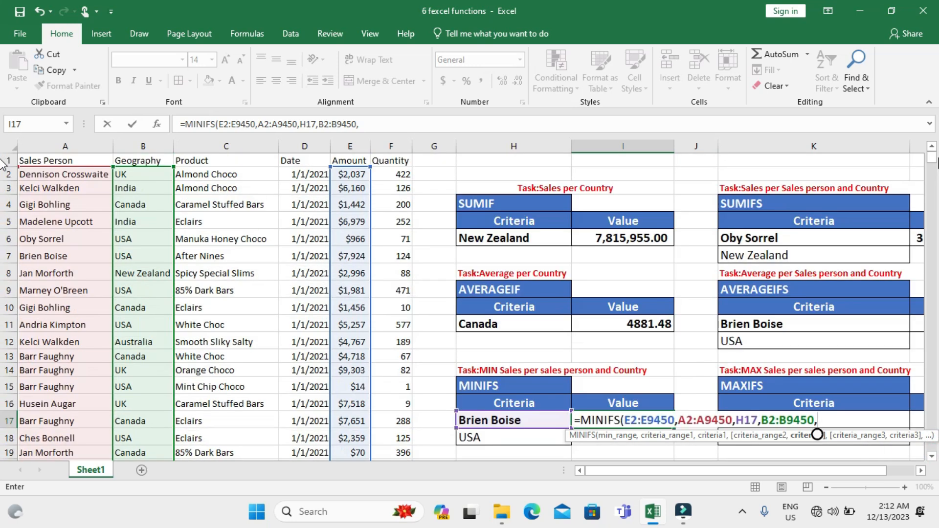
scroll(676, 325, down, 1)
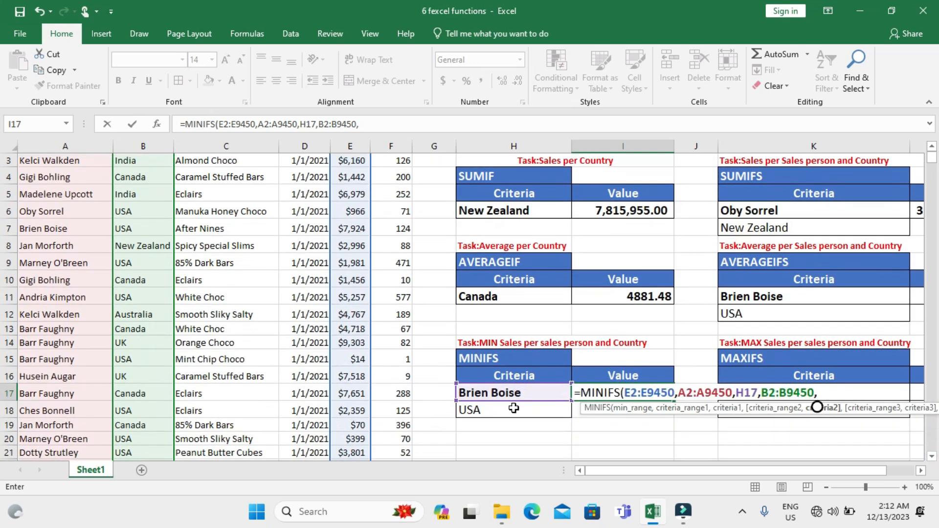
click(510, 411)
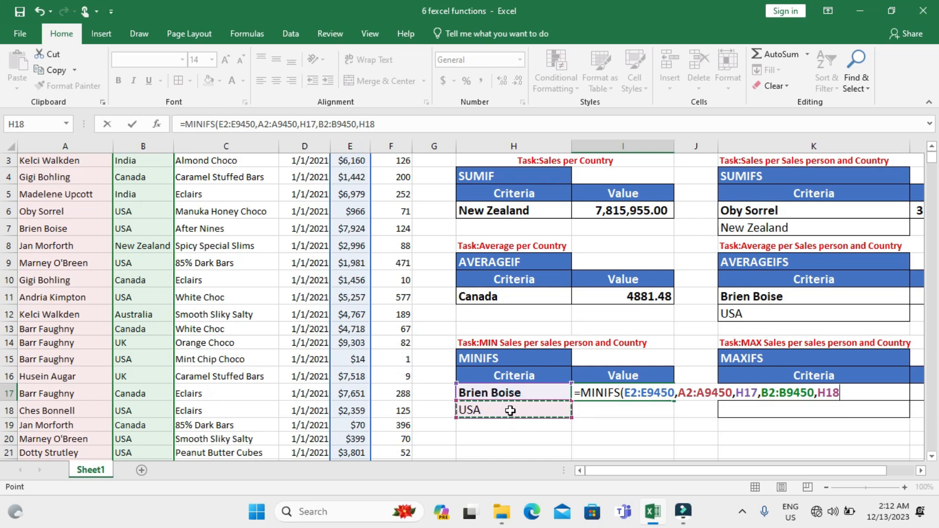
key(Return)
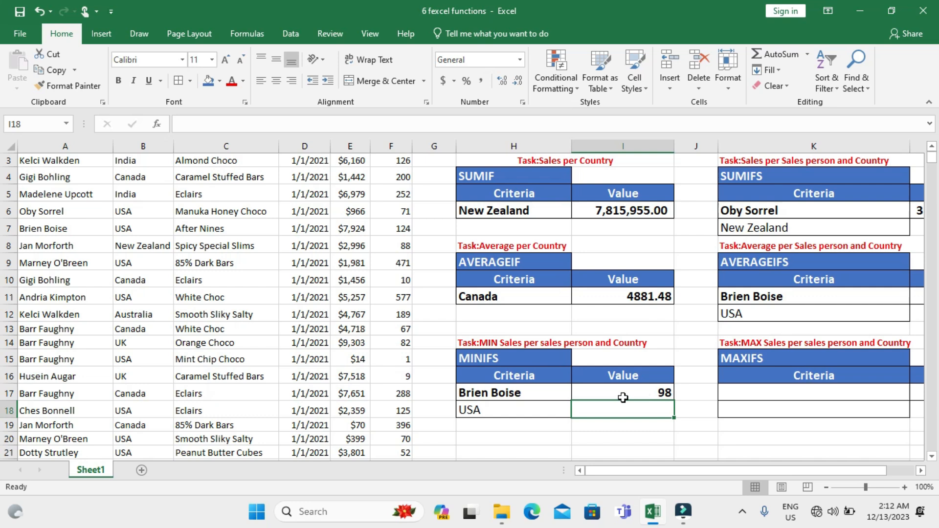
Try New Zealand as the MINIFS country criteria in H18, and set the cell to Canada from its drop-down list
click(528, 409)
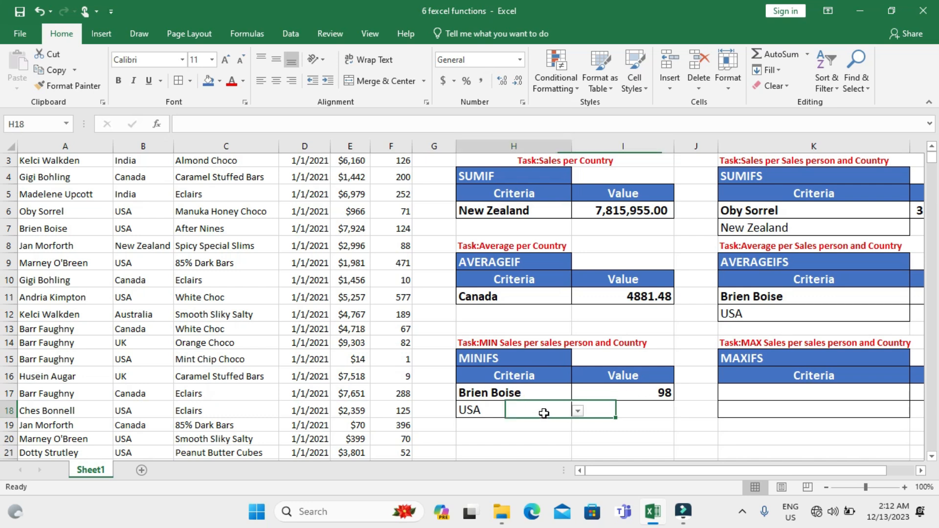
click(579, 412)
click(498, 441)
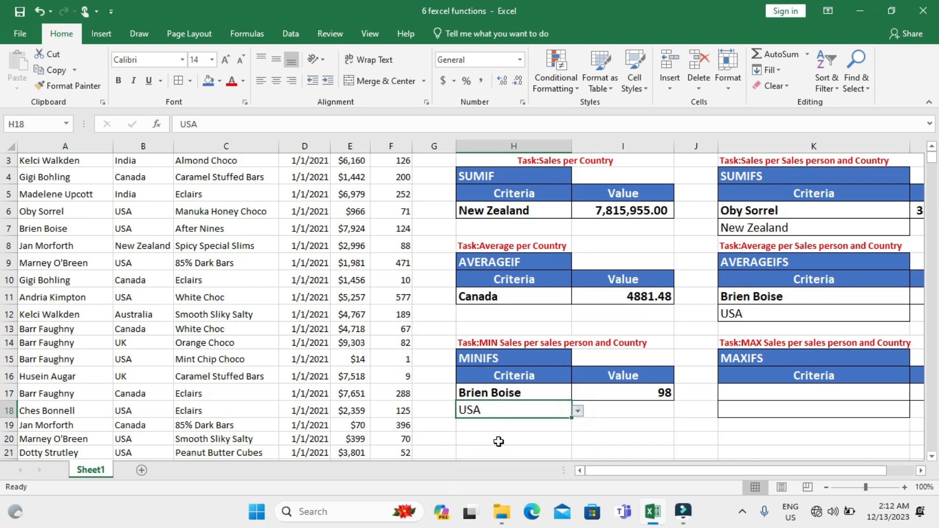
click(579, 412)
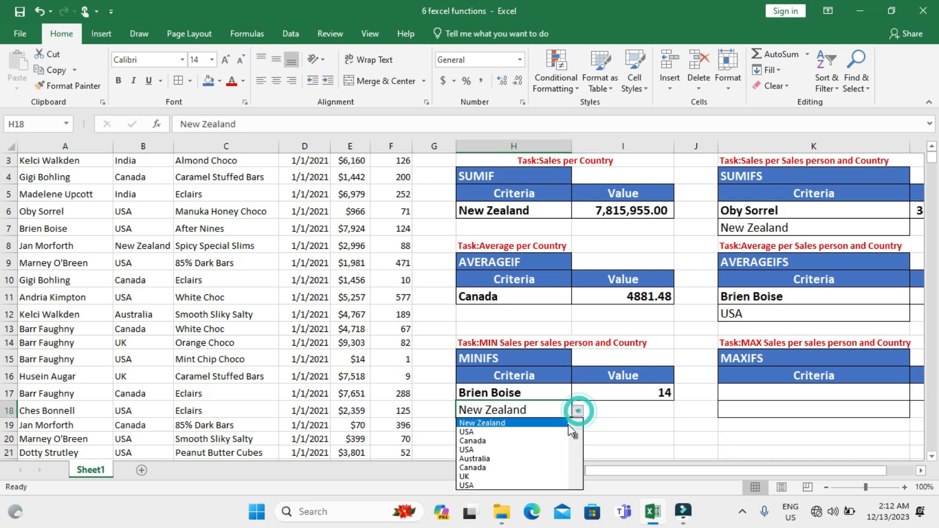
click(490, 465)
Choose a different sales person from the drop-down list in the MINIFS criteria cell H17
click(539, 389)
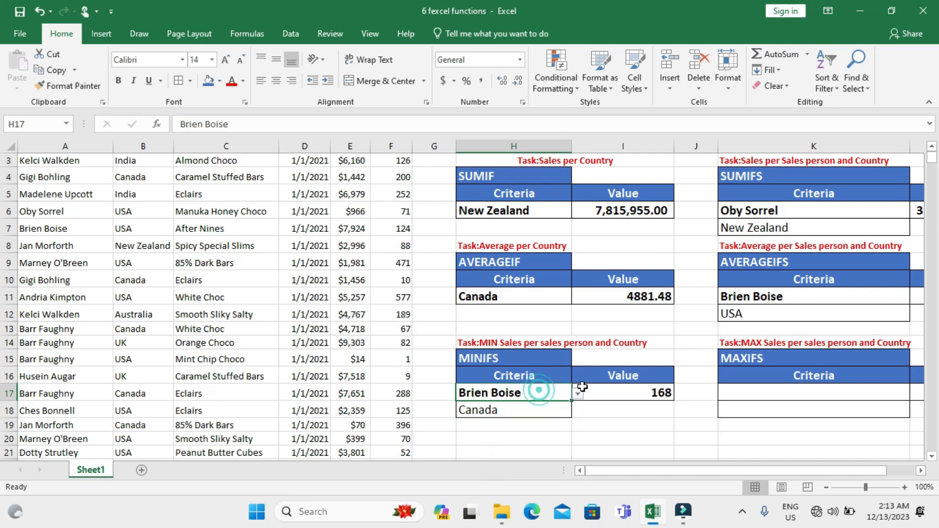
click(580, 394)
click(501, 433)
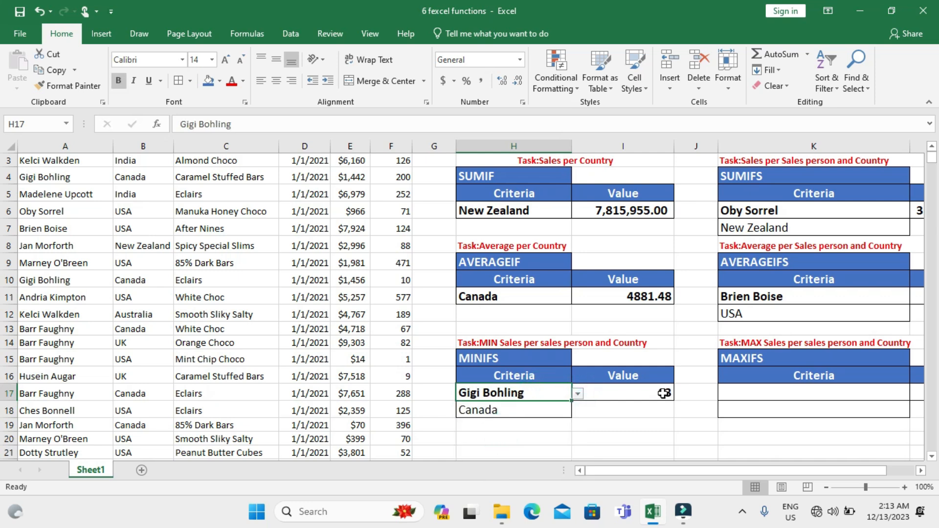
Copy the MINIFS criteria cells H17:H18 with their drop-downs into K17:K18 of the MAXIFS table
scroll(767, 390, right, 1)
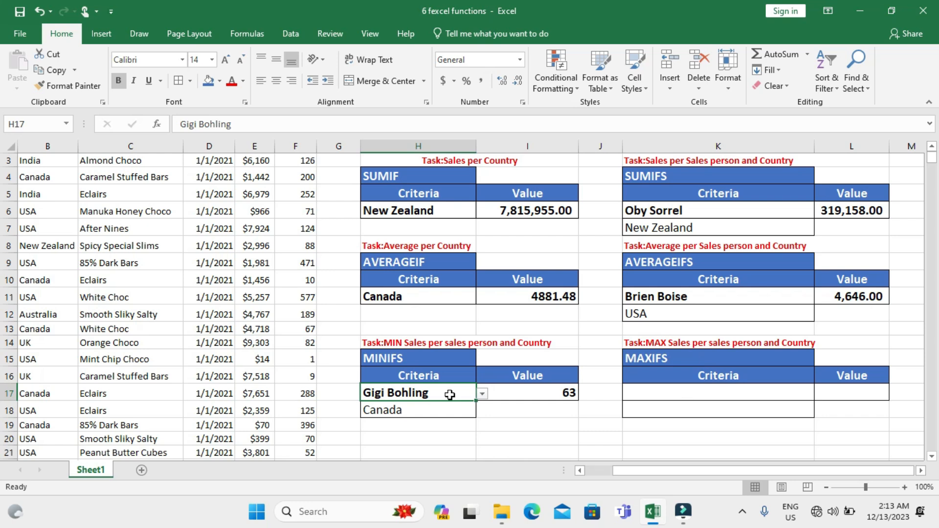
drag(438, 393, 433, 404)
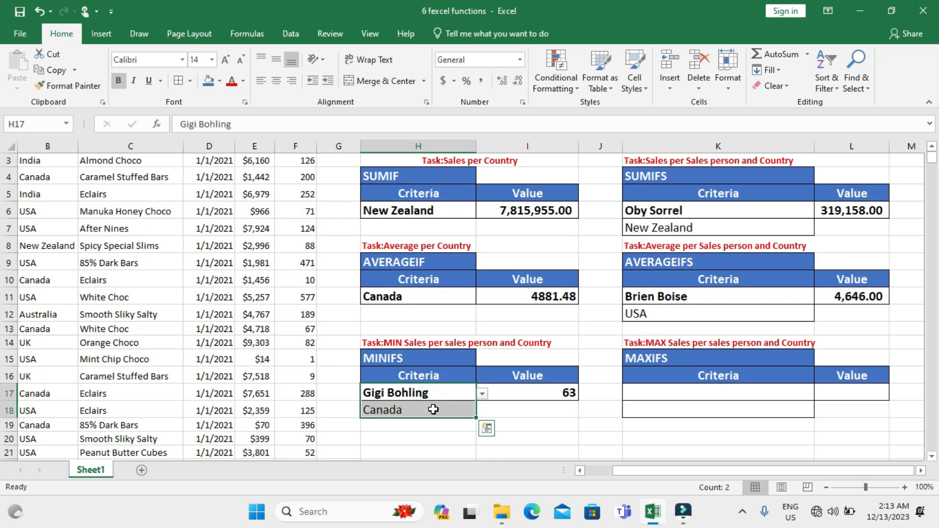
key(ctrl+c)
drag(700, 390, 697, 412)
key(ctrl+v)
key(ctrl)
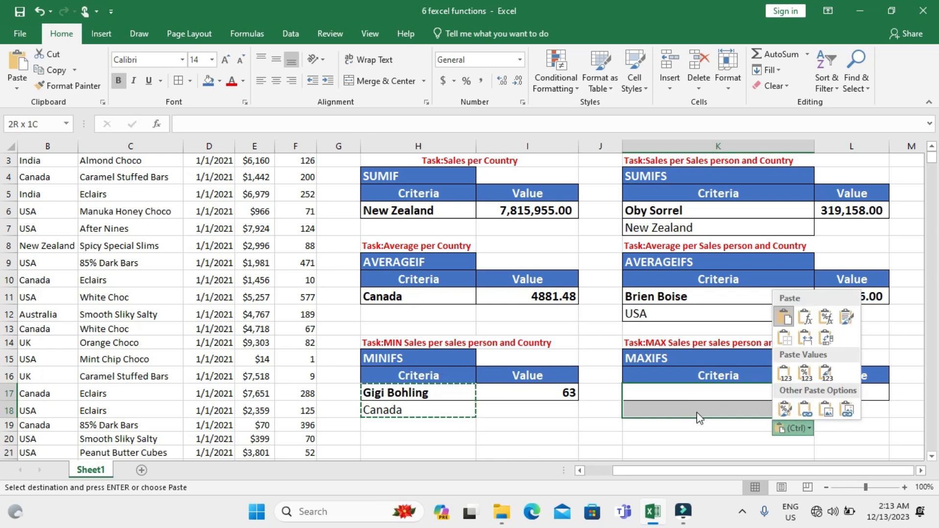
click(589, 429)
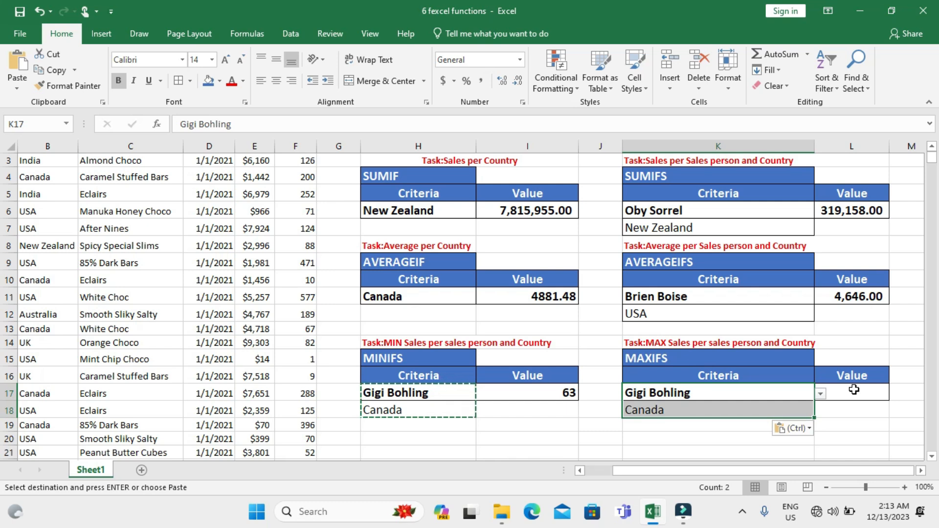
Copy the MINIFS formula from I17 into the MAXIFS value cell L17
click(562, 392)
click(560, 392)
key(ctrl+c)
click(841, 394)
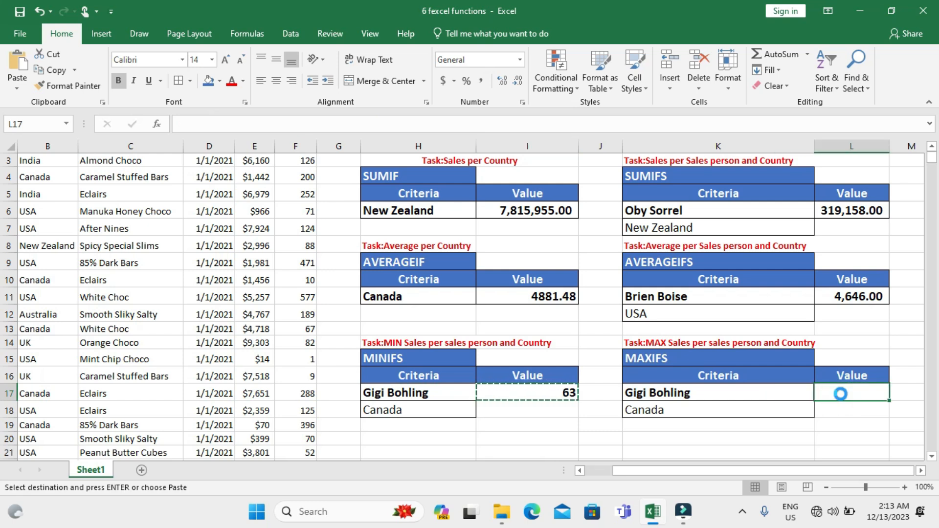
key(ctrl+v)
click(841, 393)
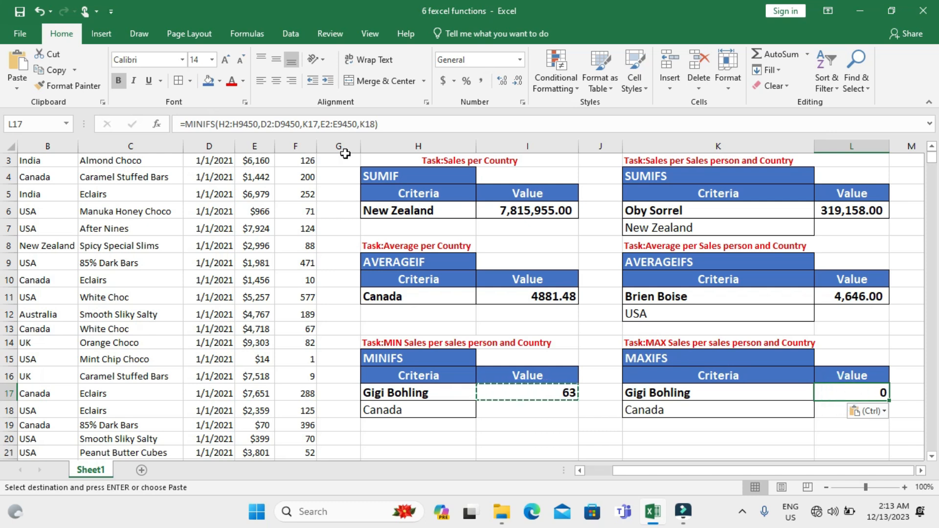
Change the function in the copied L17 formula to MAXIFS, keeping its existing ranges and criteria references
click(204, 124)
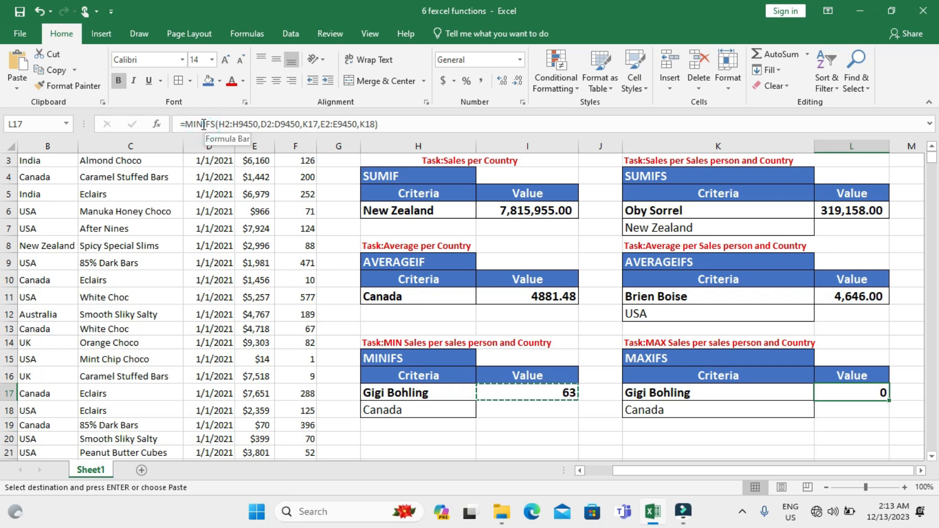
click(204, 124)
key(BackSpace)
key(BackSpace)
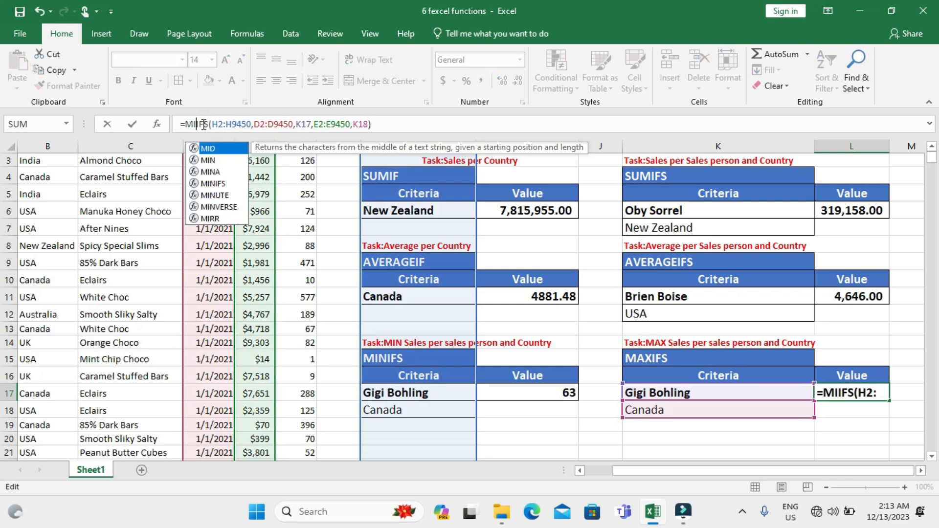
text(AX)
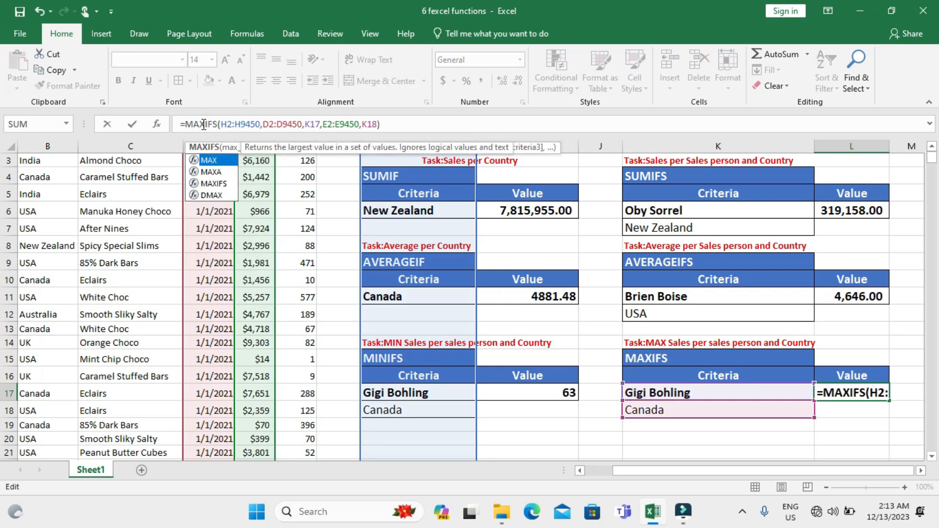
key(Escape)
click(411, 124)
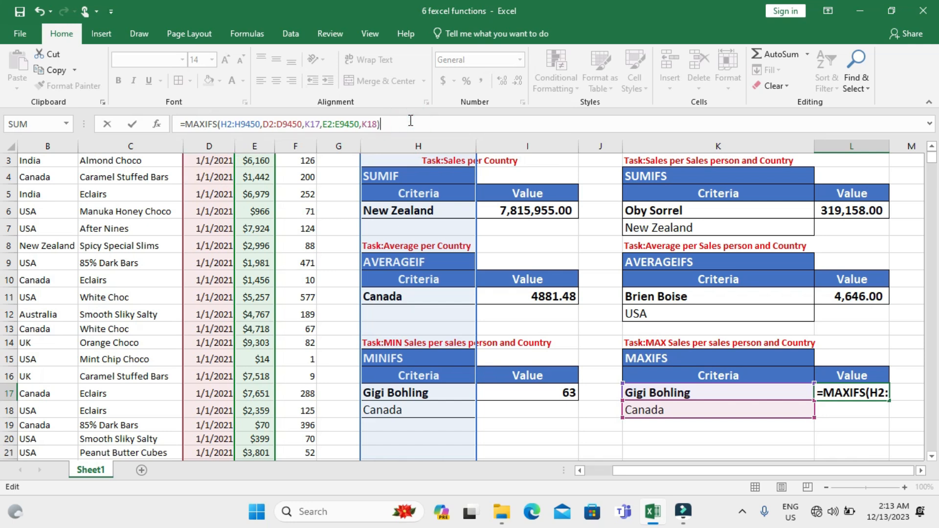
key(Return)
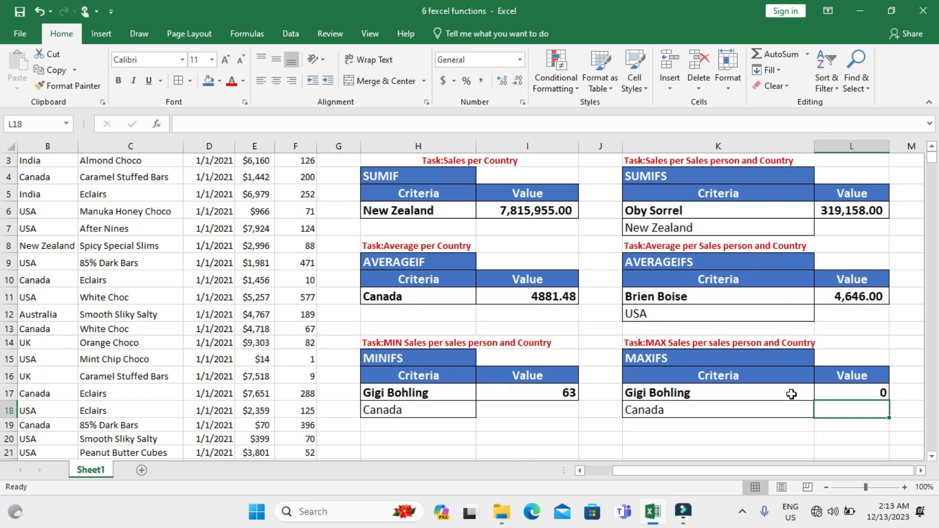
Choose a different sales person in K17 and set the country in K18 to India from the MAXIFS criteria drop-down lists
click(792, 394)
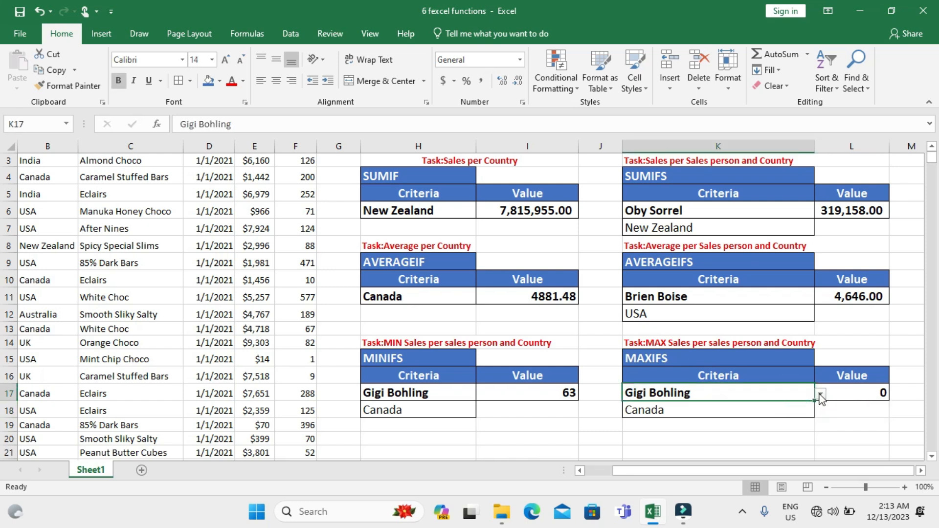
click(821, 394)
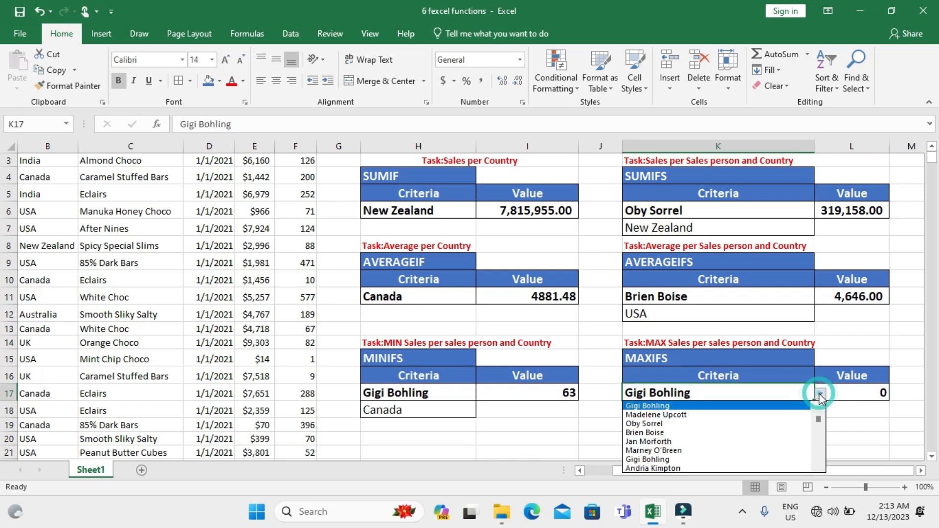
click(733, 419)
click(763, 409)
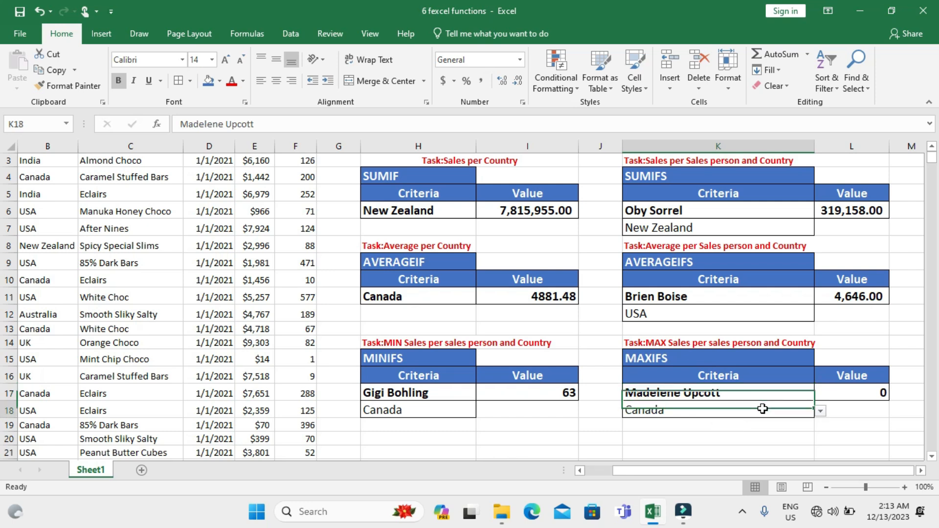
click(821, 411)
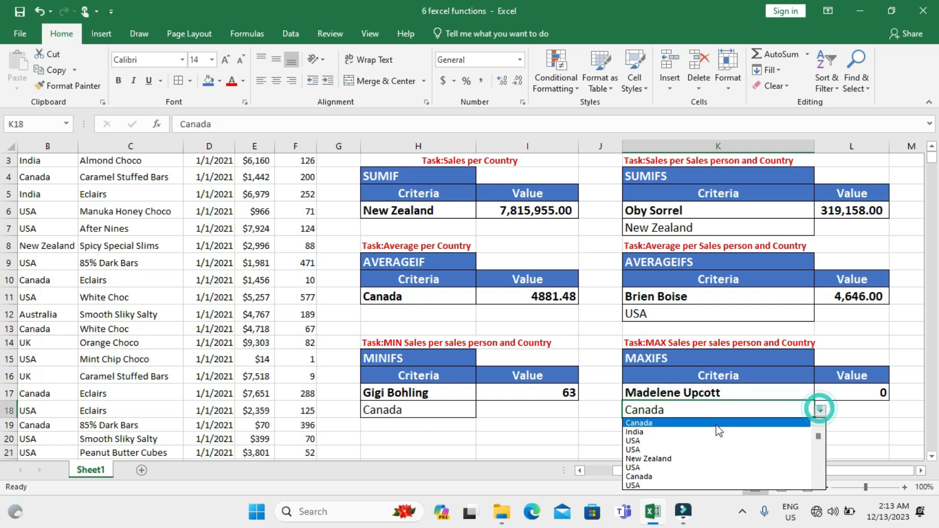
click(677, 439)
Clear L17 and start a new MAXIFS formula there with the Sales Person range A2:A9450
click(845, 392)
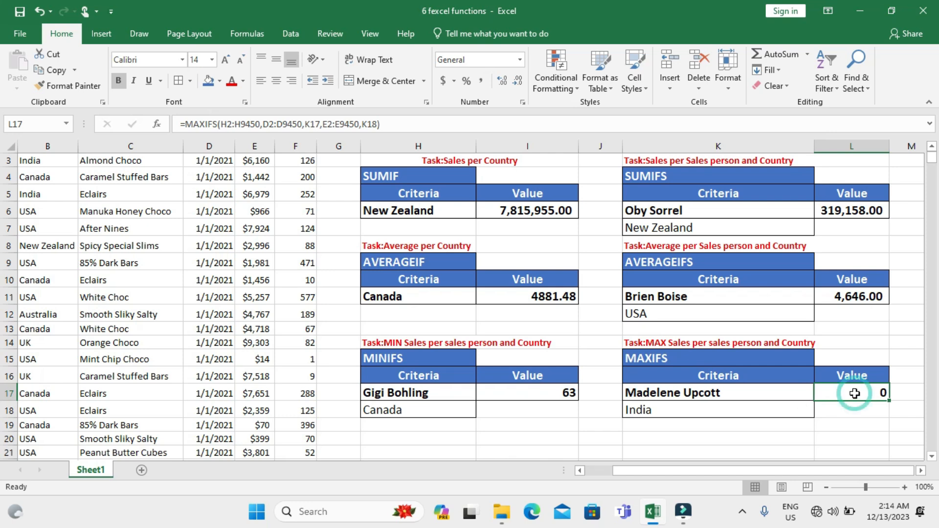
key(Delete)
text(=)
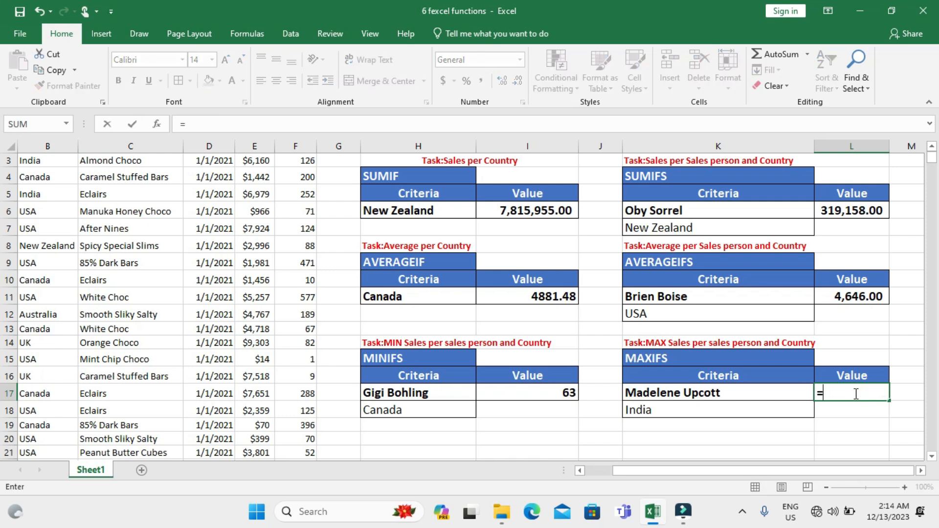
text(MA)
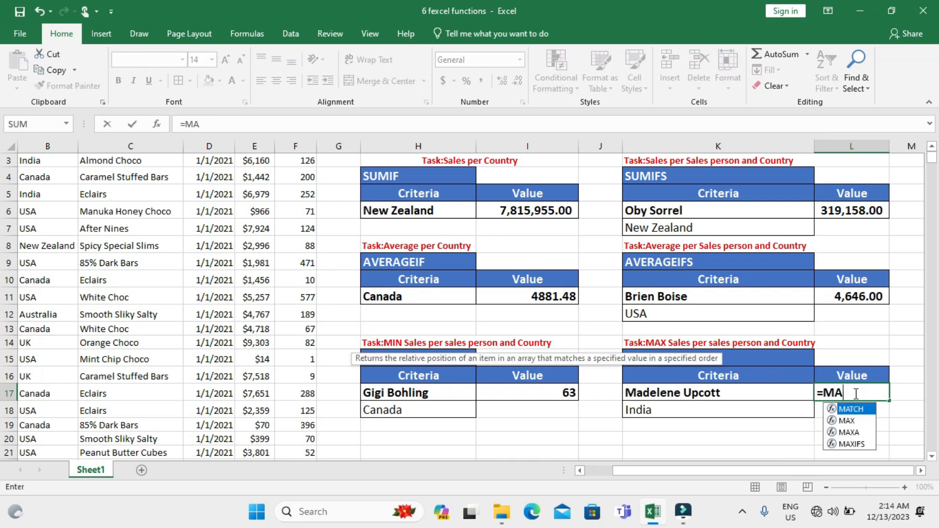
text(XIFS)
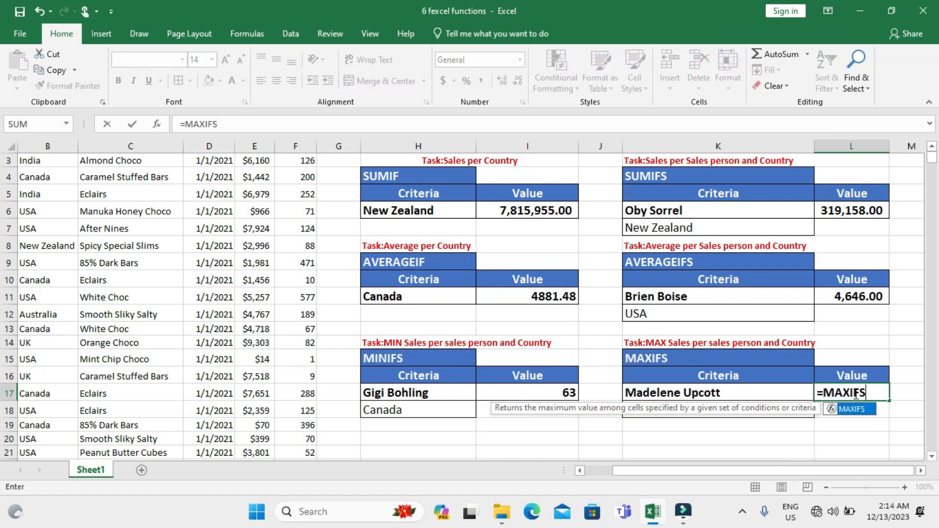
text(()
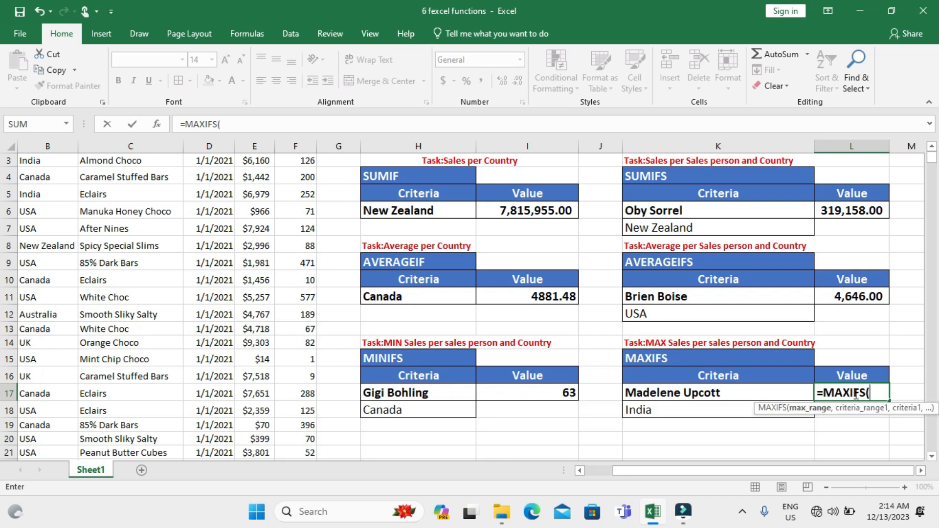
scroll(215, 290, left, 3)
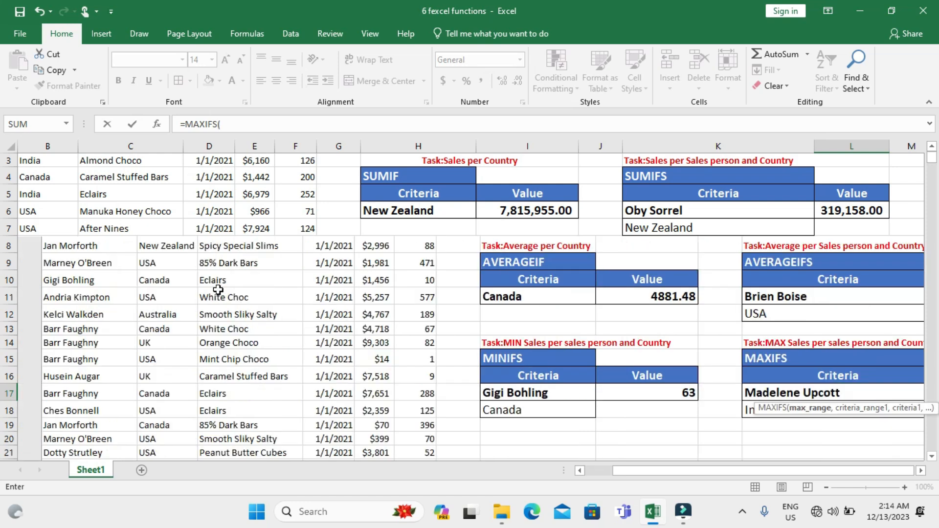
scroll(113, 220, up, 1)
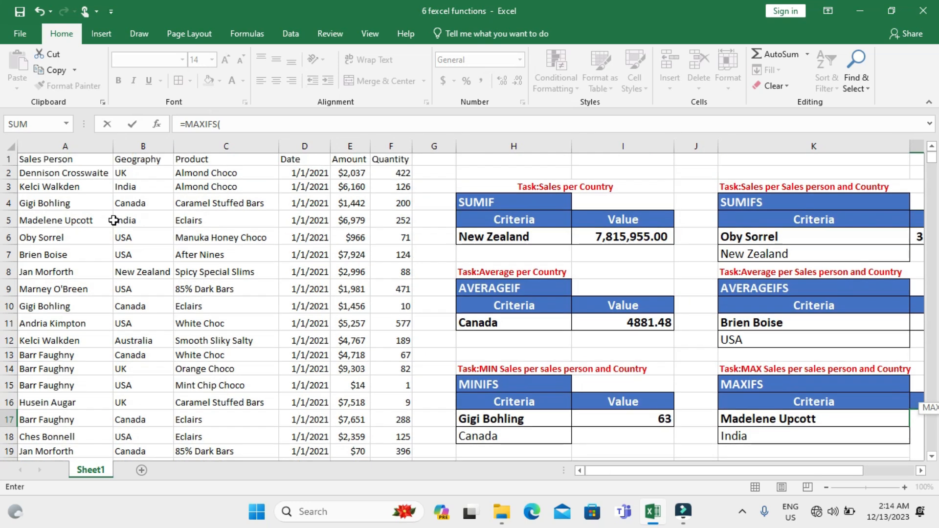
click(86, 174)
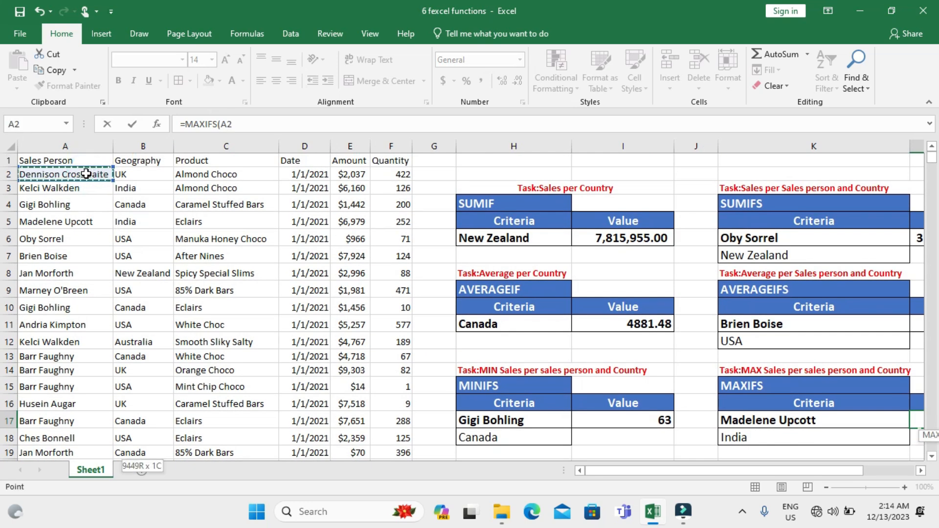
key(ctrl+shift+Down)
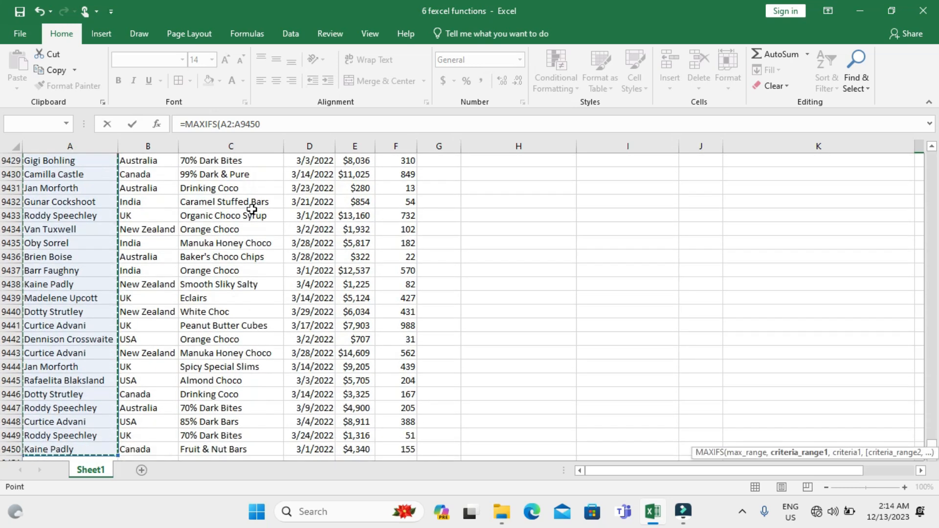
text(,)
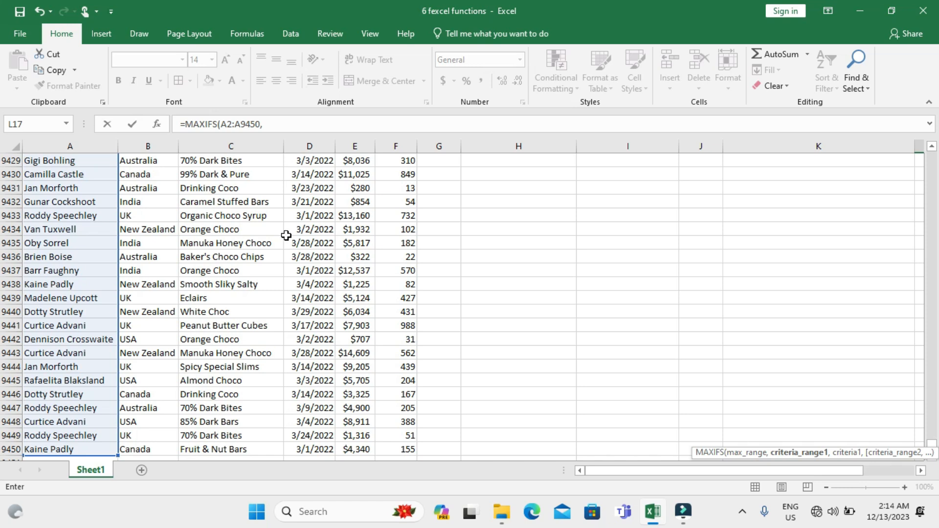
Insert the Amount range E2:E9450 as the max range ahead of the Sales Person range in the L17 formula
click(262, 123)
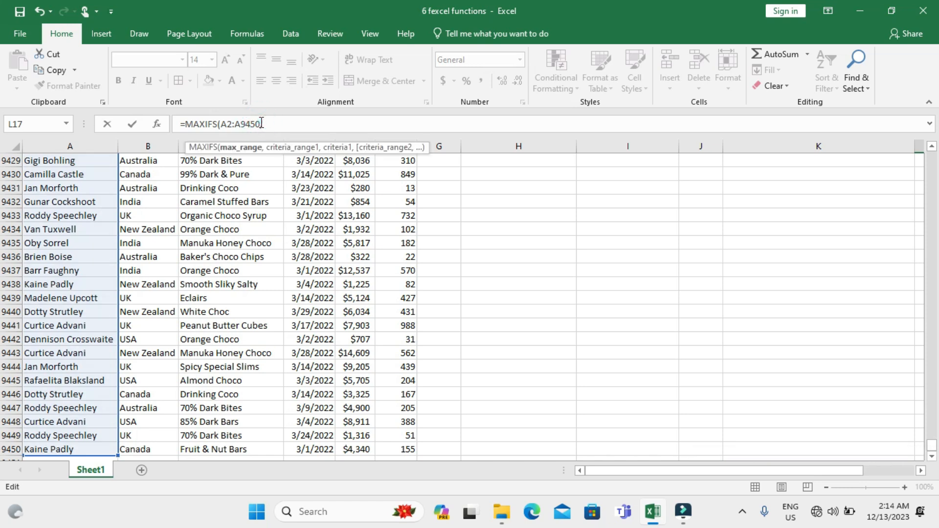
click(223, 123)
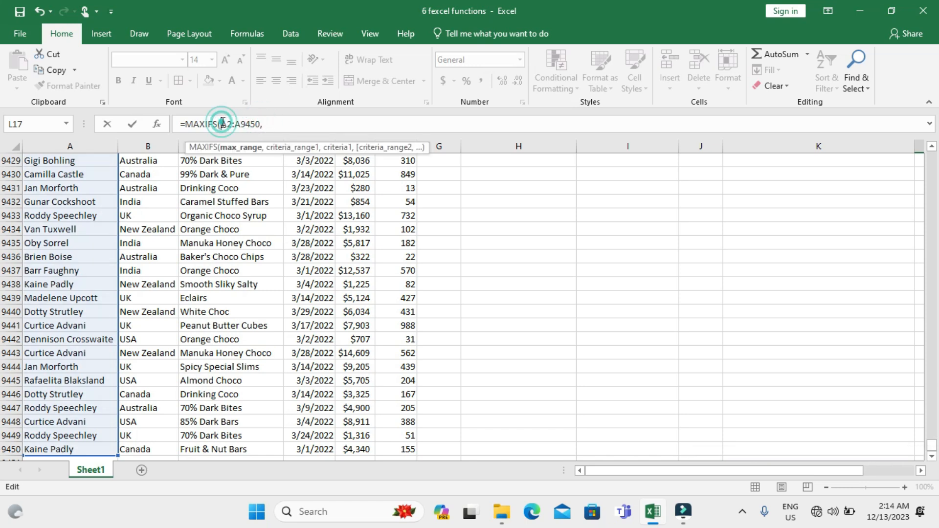
text(,)
key(Left)
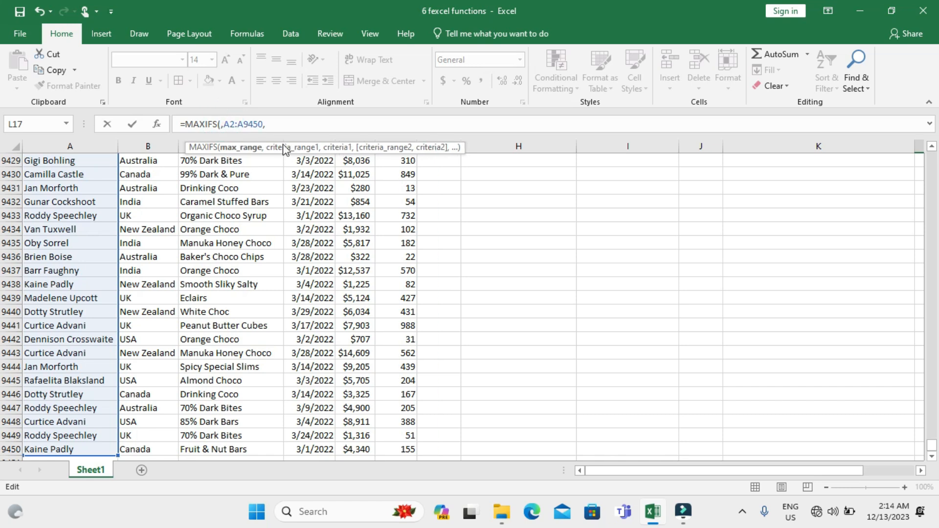
scroll(359, 212, up, 20)
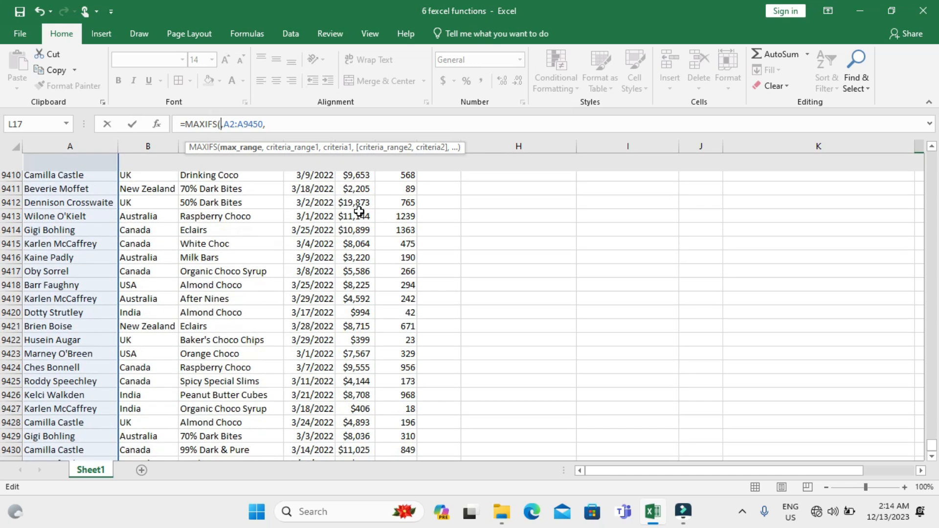
scroll(361, 213, up, 20)
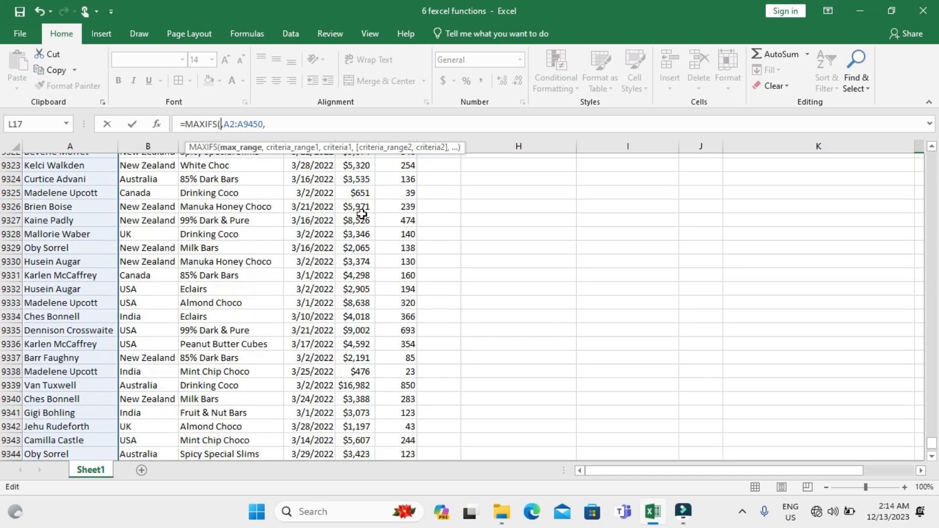
drag(934, 447, 932, 156)
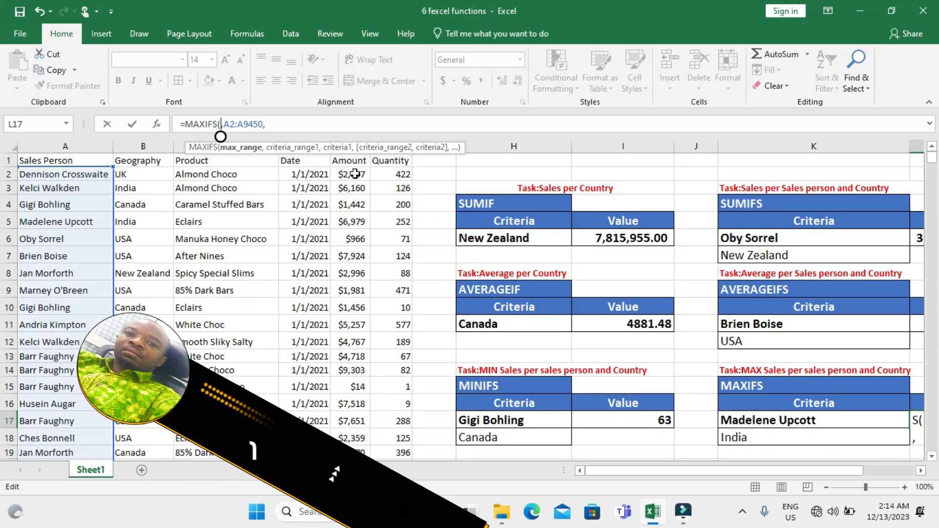
click(355, 174)
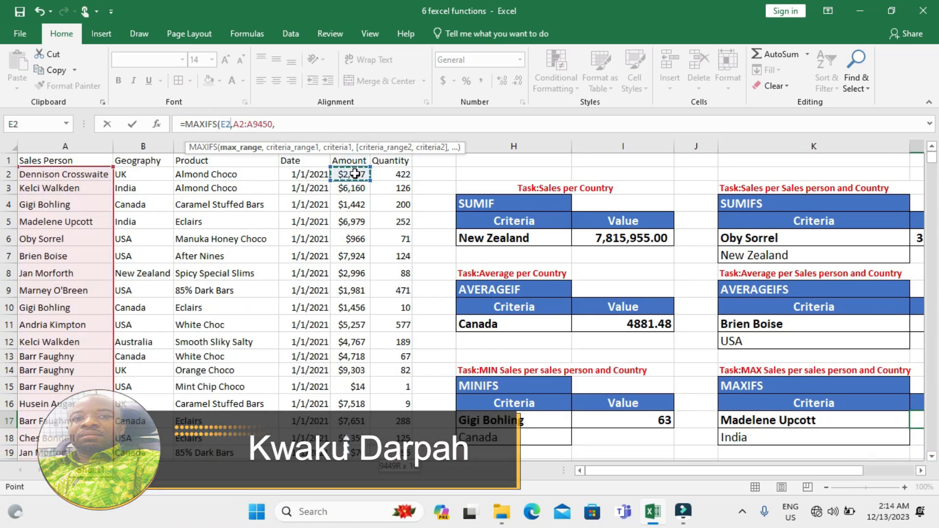
key(ctrl+shift+Down)
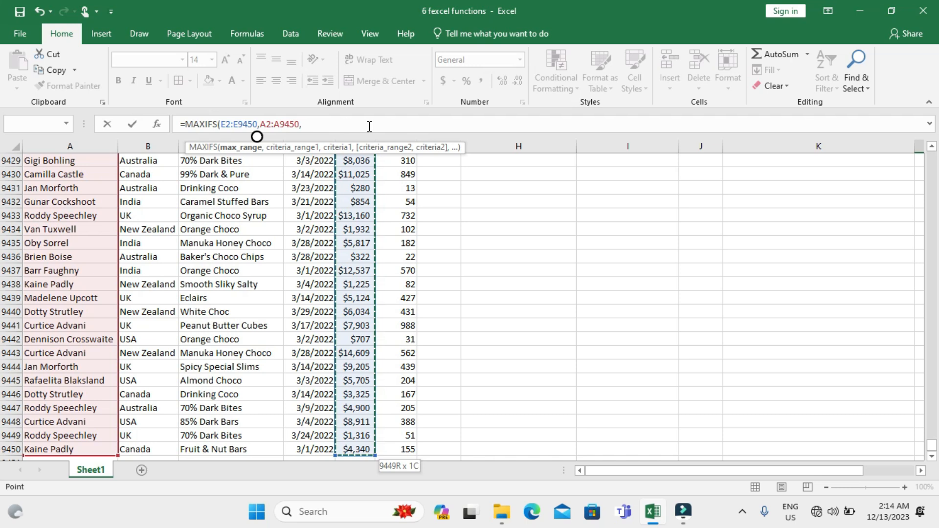
Add the sales person cell K17 as the first criteria at the end of the MAXIFS formula
click(306, 123)
click(307, 123)
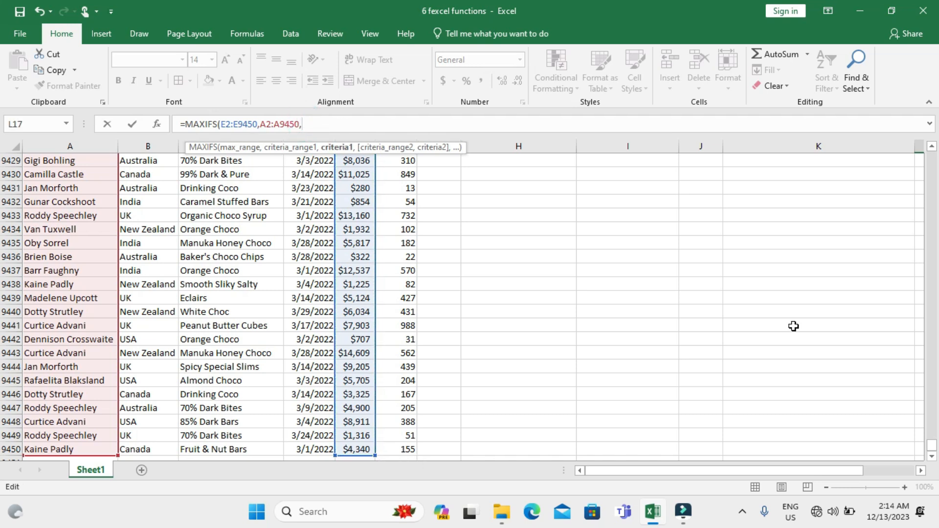
drag(932, 448, 3, 127)
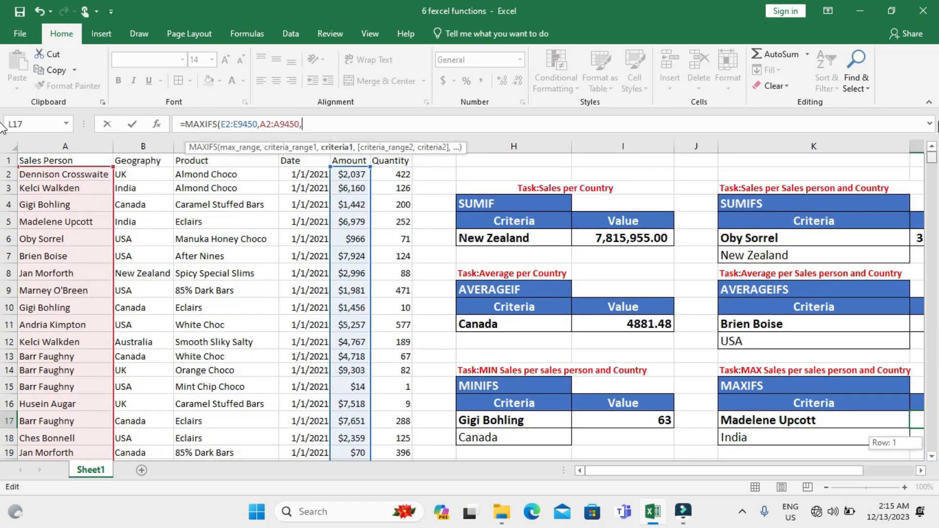
click(814, 421)
text(,K17)
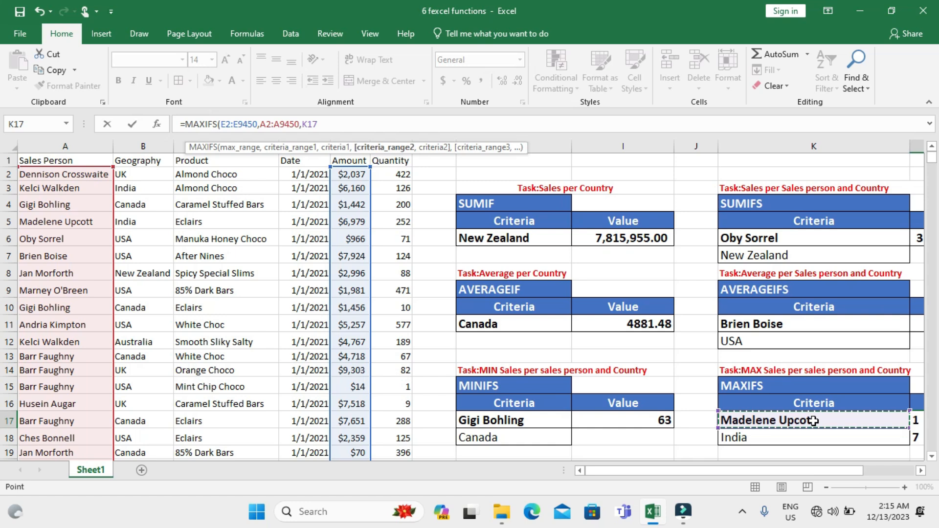
text(,)
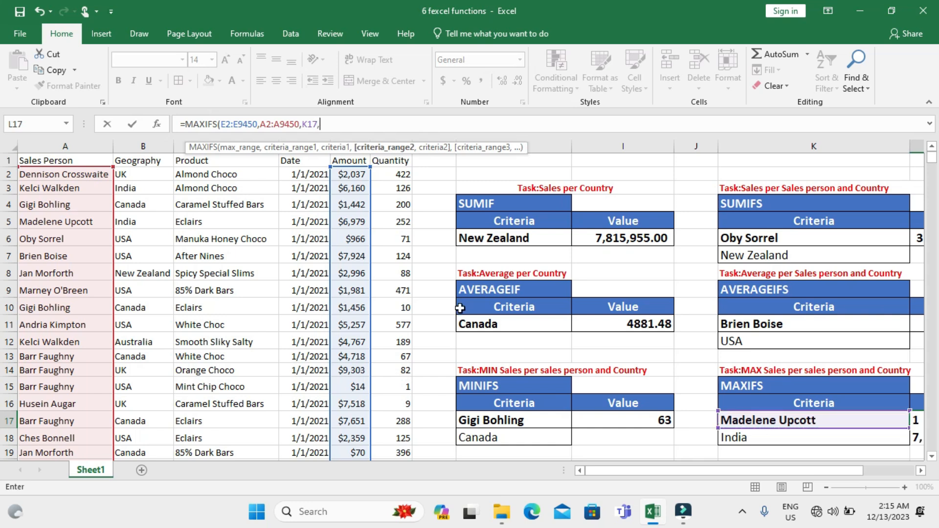
Complete the L17 MAXIFS formula with the Geography range B2:B9450 and the country cell K18 as the second criteria pair
click(140, 174)
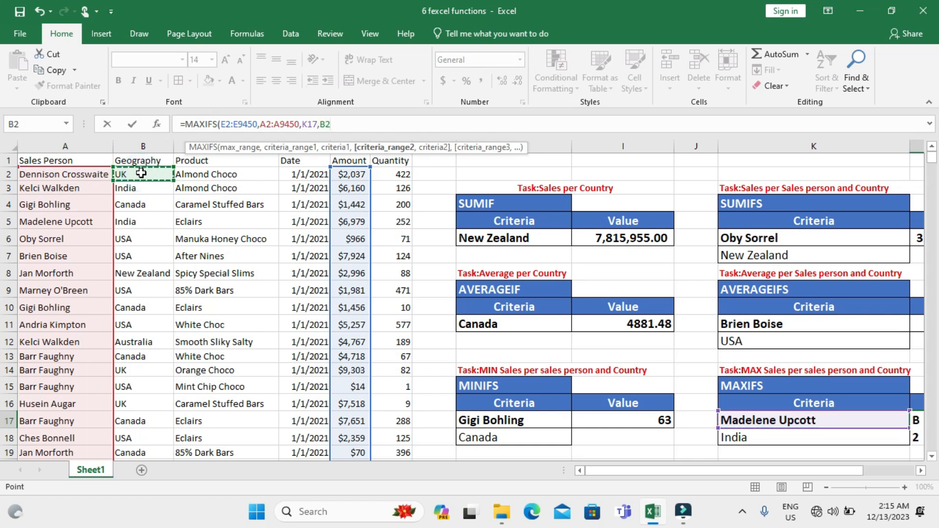
key(ctrl+shift+Down)
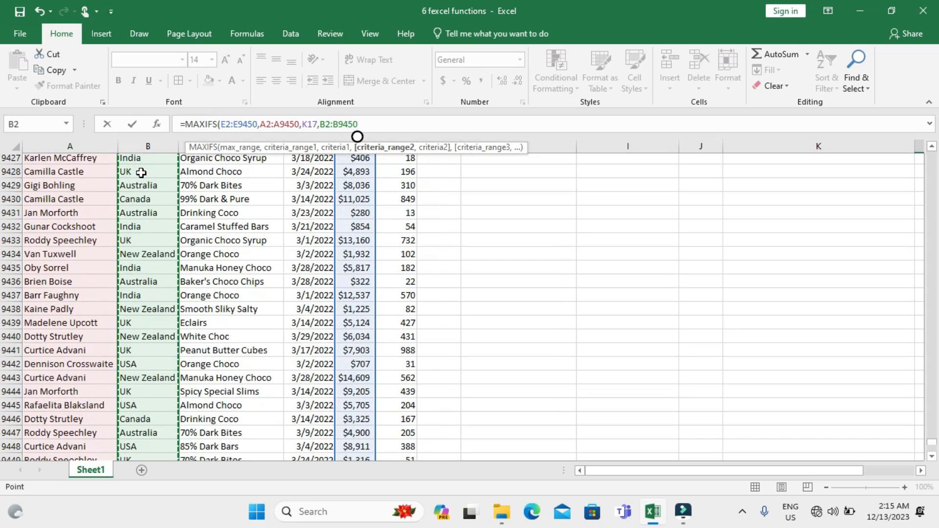
text(,)
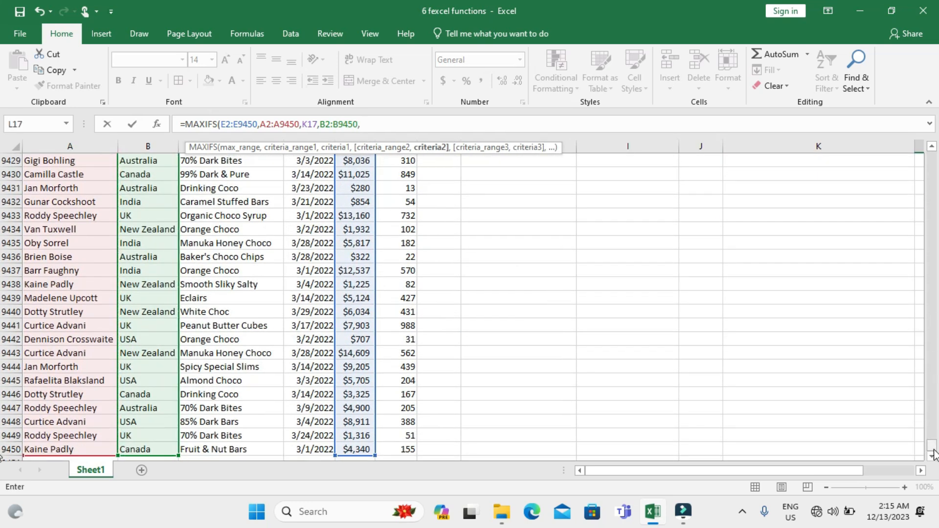
drag(935, 455, 935, 159)
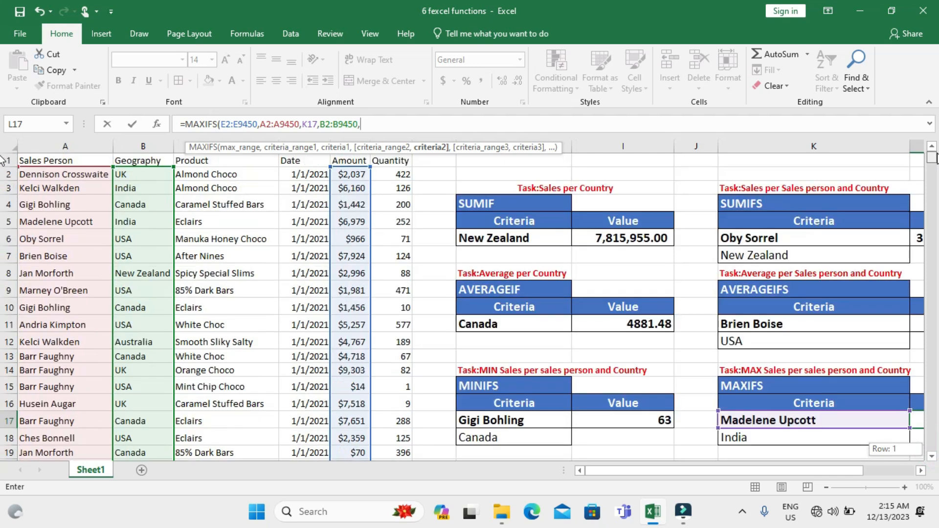
click(799, 434)
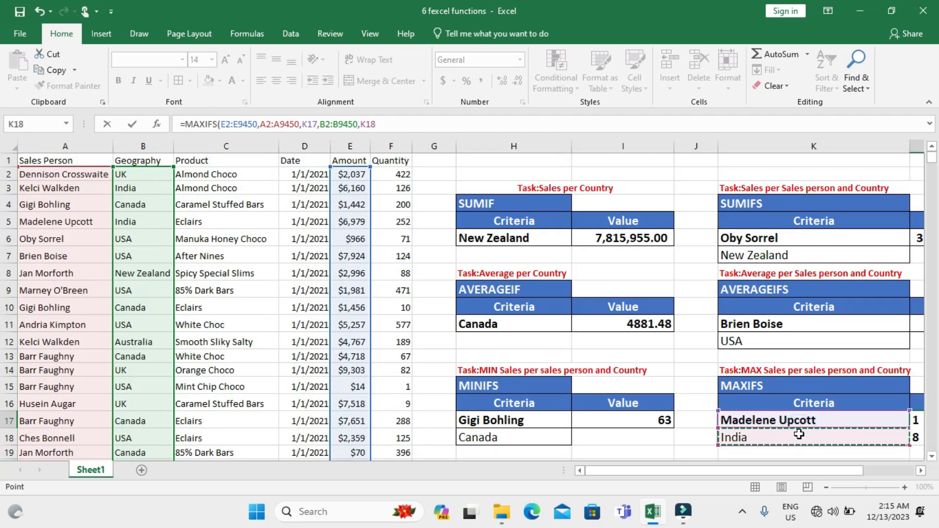
key(Return)
Apply the Comma Style number format to the MAXIFS result in L17
scroll(791, 388, right, 5)
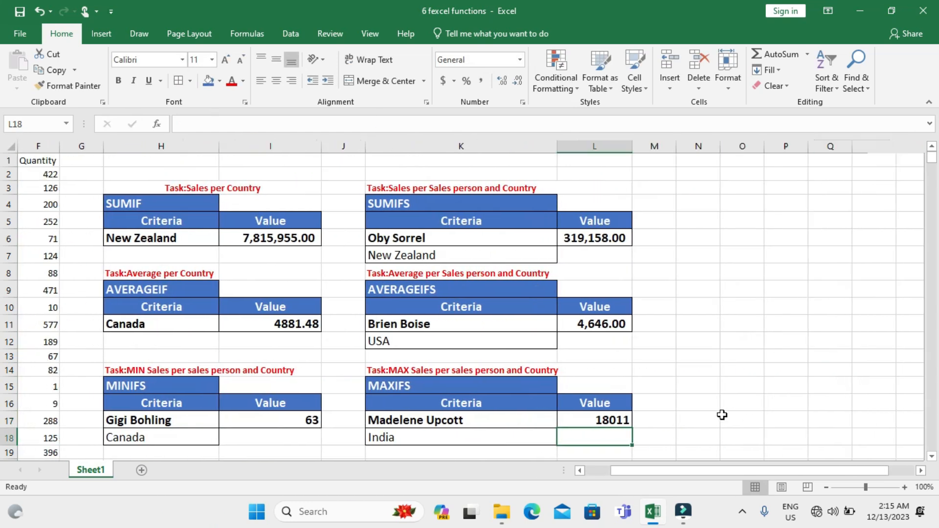
click(594, 420)
click(480, 80)
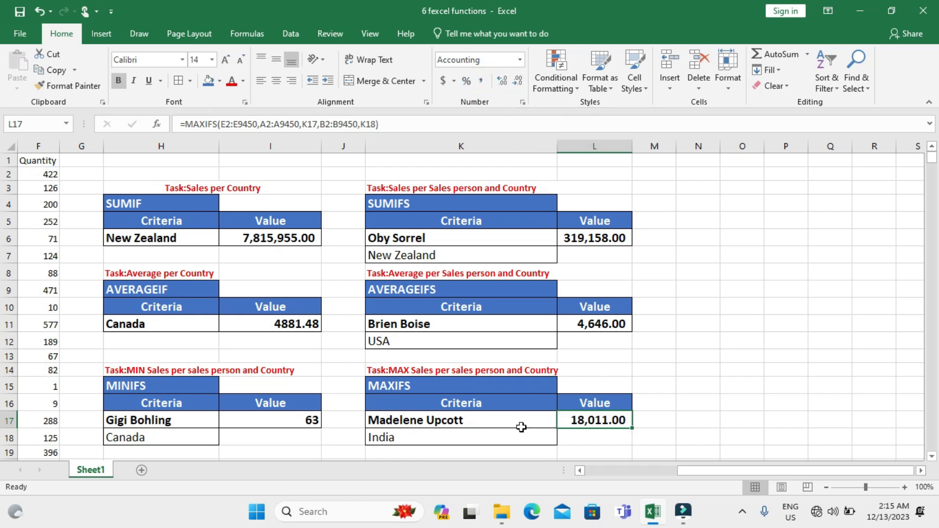
Set the MAXIFS country in K18 to New Zealand and choose a different sales person in K17 from the criteria drop-down lists
click(538, 442)
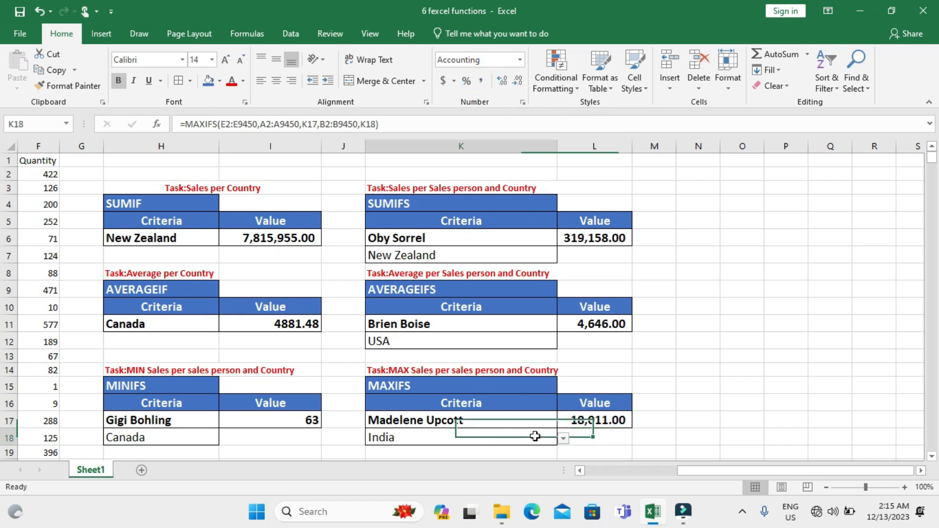
click(564, 440)
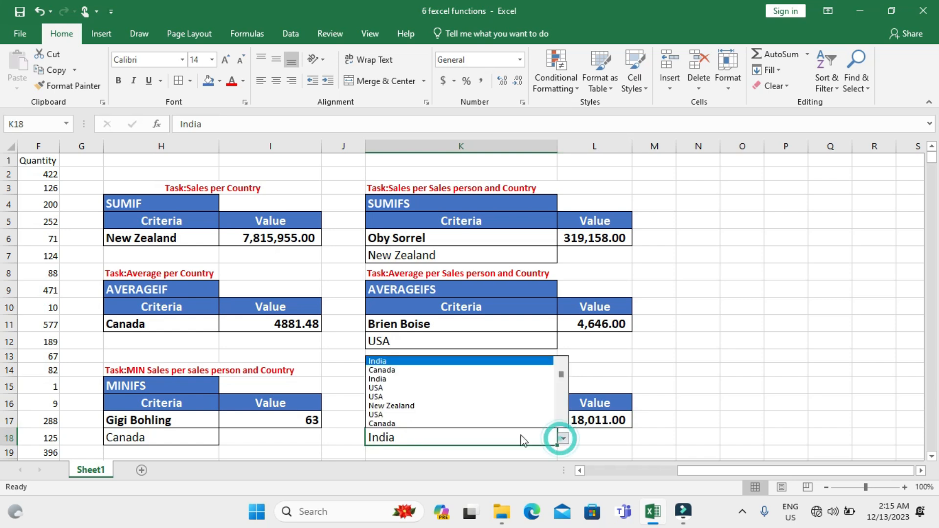
click(402, 406)
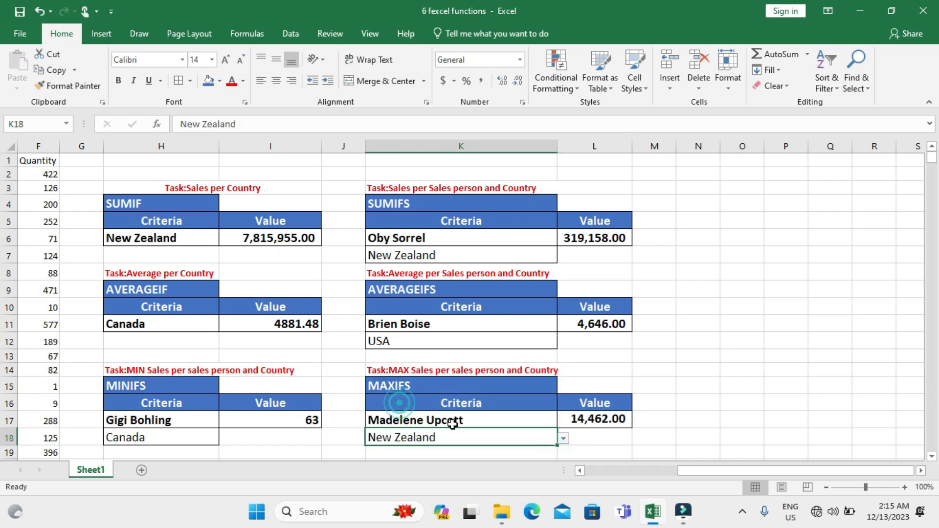
click(520, 419)
click(564, 421)
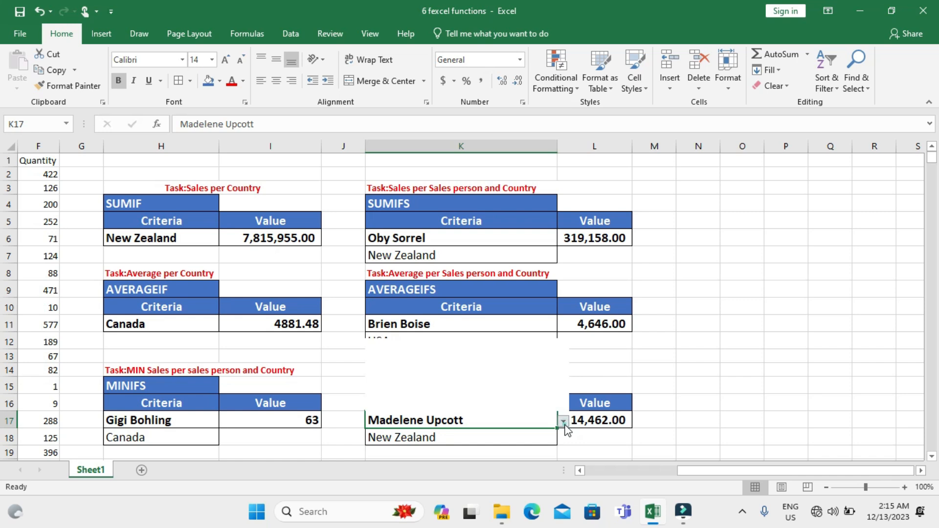
click(416, 362)
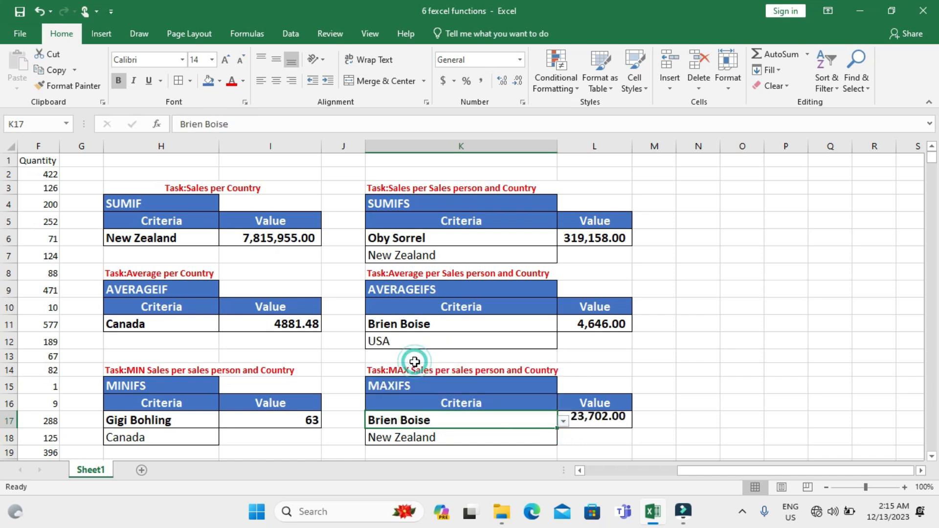
click(537, 439)
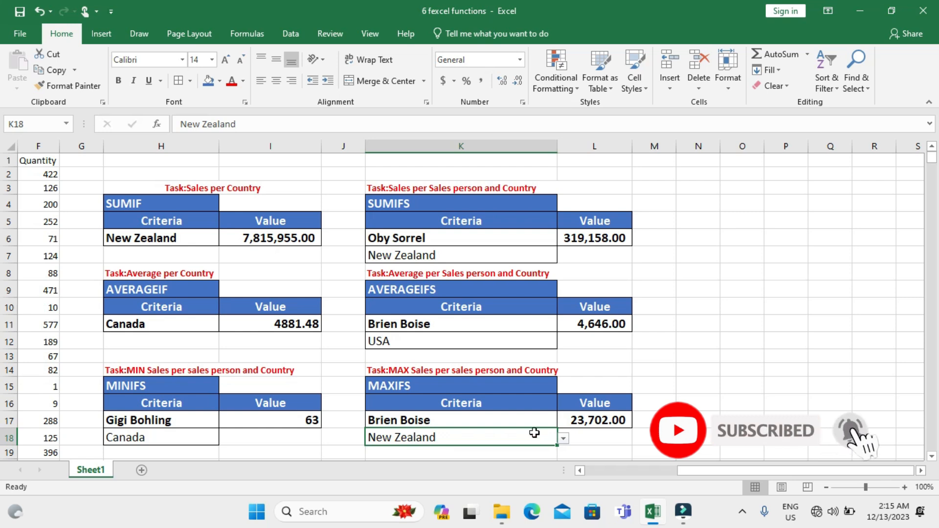
scroll(332, 357, left, 2)
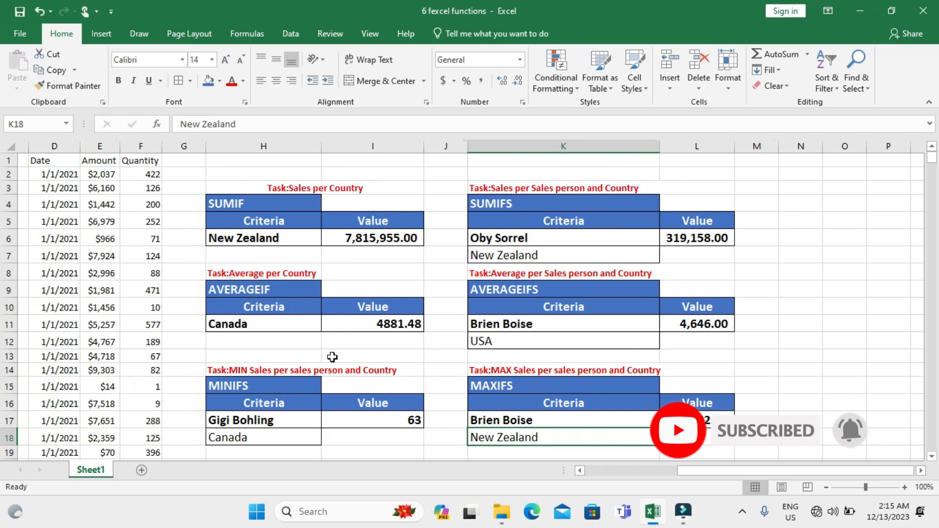